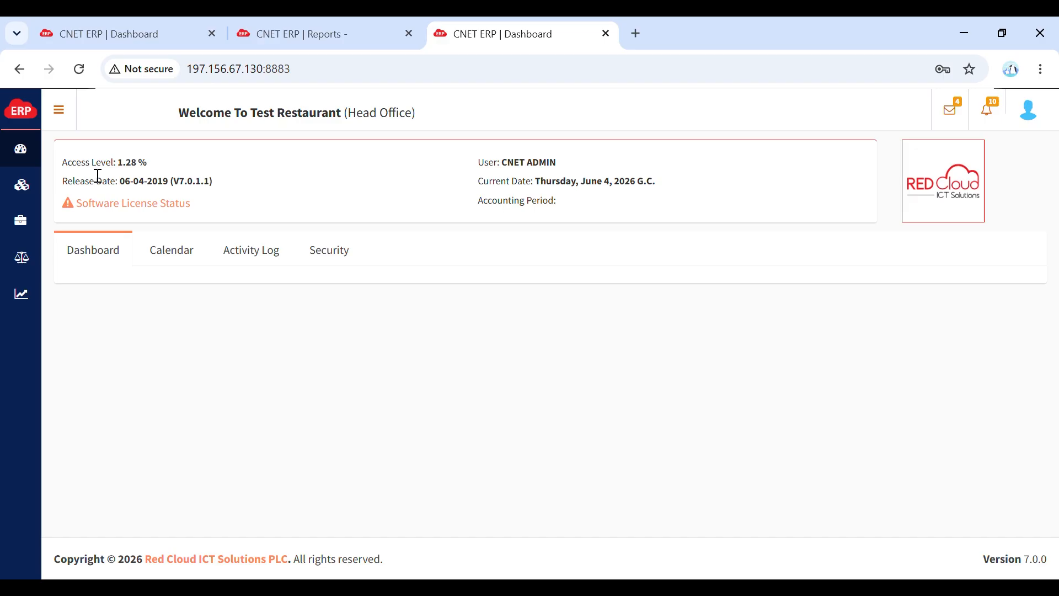
- Log out, then log back in to the Head Office branch as cnet admin with the account password
{"action": "left_click", "coordinate": [1036, 113]}
{"action": "left_click", "coordinate": [1021, 288]}
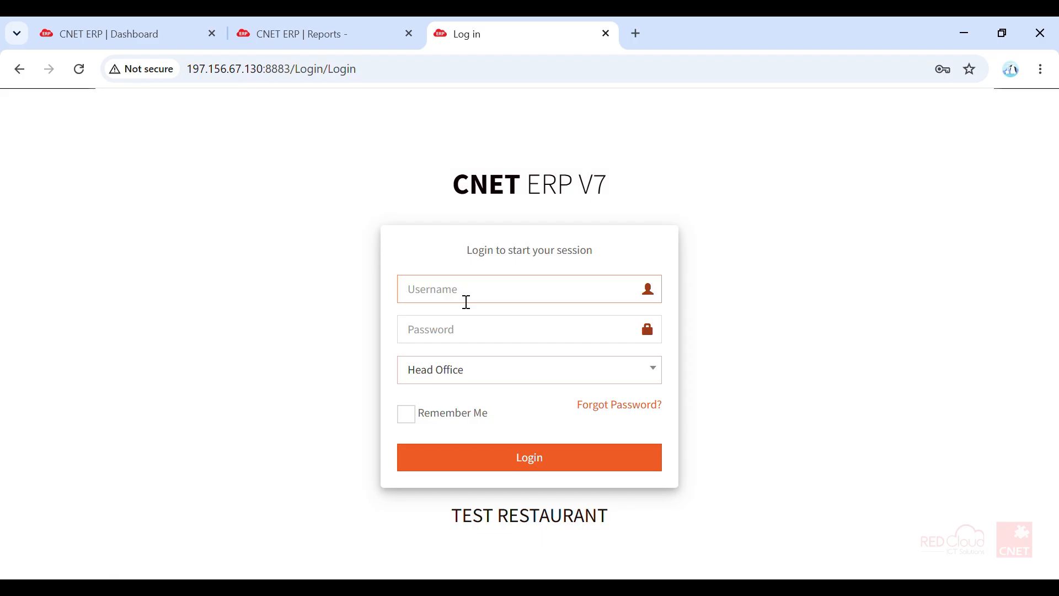
{"action": "type", "text": "cnet admin"}
{"action": "left_click", "coordinate": [438, 341]}
{"action": "type", "text": "••••••"}
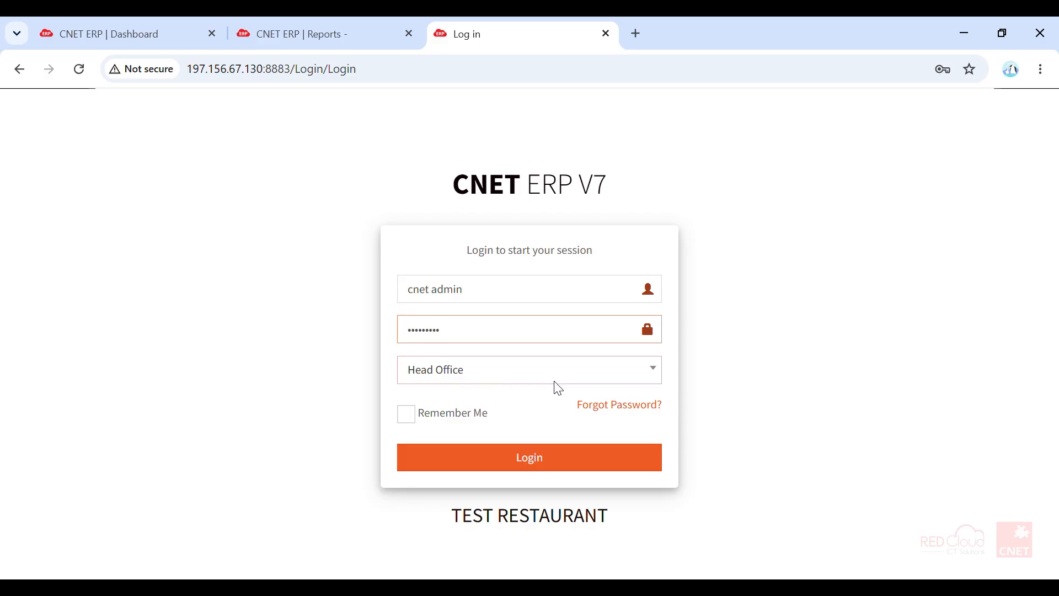
{"action": "left_click", "coordinate": [538, 459]}
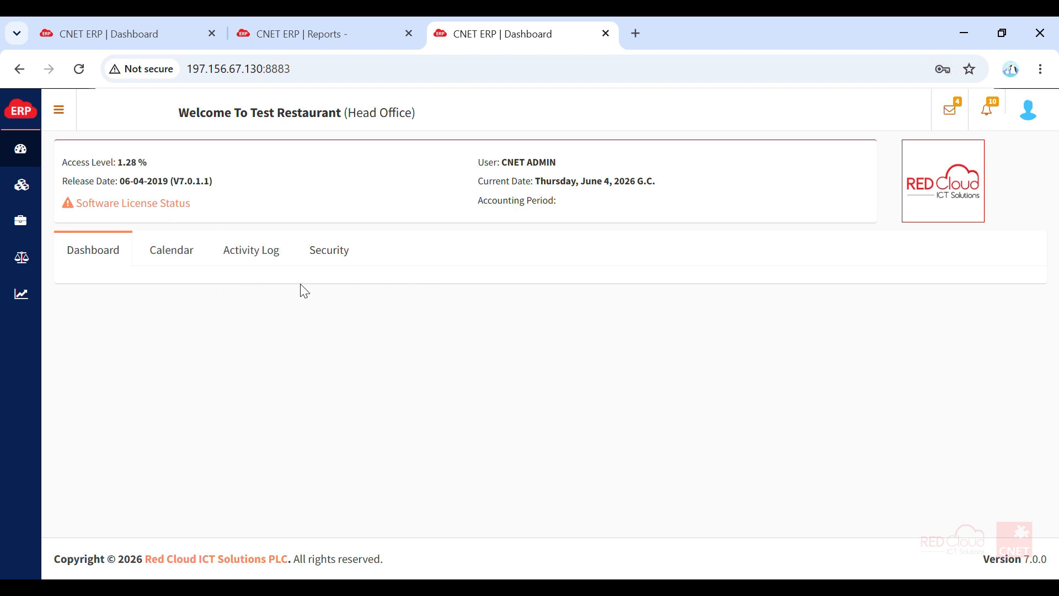
- Show the Admin Logs report in the activity log and look through its entries
{"action": "left_click", "coordinate": [255, 261]}
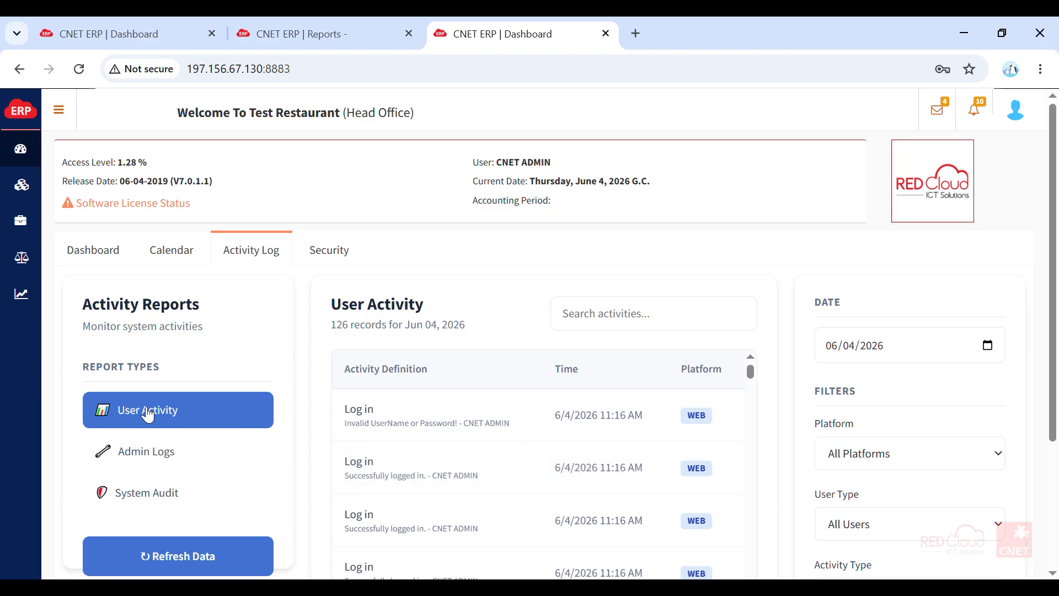
{"action": "left_click", "coordinate": [159, 450]}
{"action": "scroll", "coordinate": [607, 418], "scroll_direction": "down", "scroll_amount": 3}
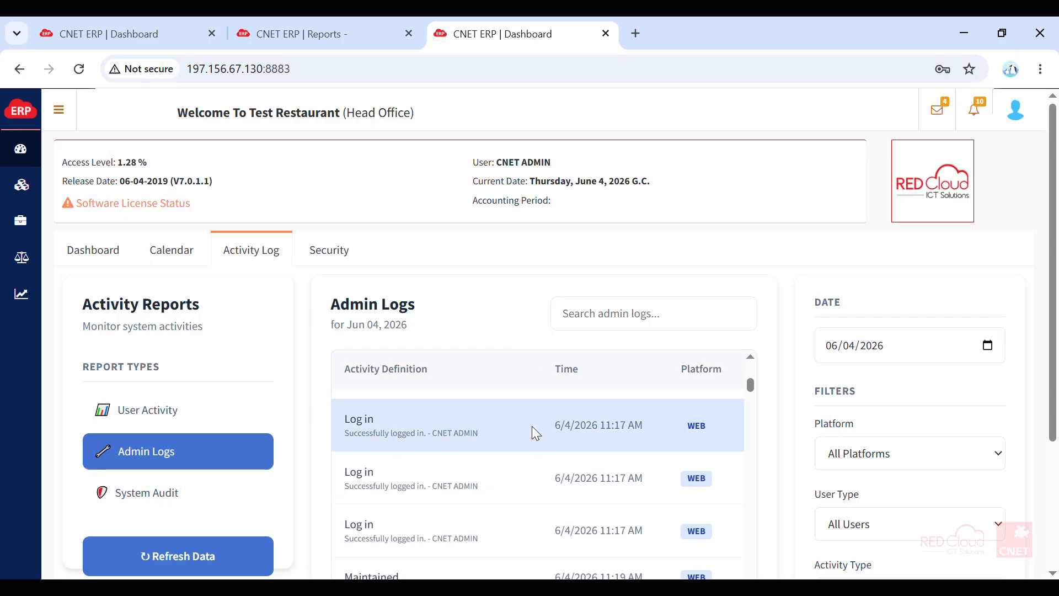
- Fill in the old, new and confirmation passwords in the security section's Change Password form without applying them
{"action": "left_click", "coordinate": [334, 267]}
{"action": "scroll", "coordinate": [552, 452], "scroll_direction": "down", "scroll_amount": 1}
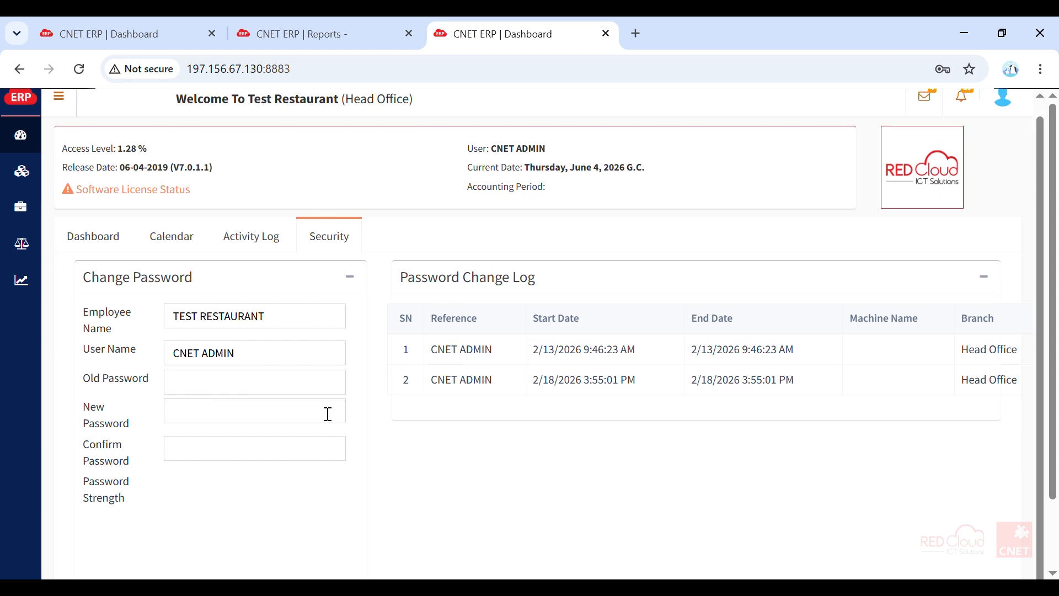
{"action": "left_click", "coordinate": [251, 389]}
{"action": "type", "text": "••••••"}
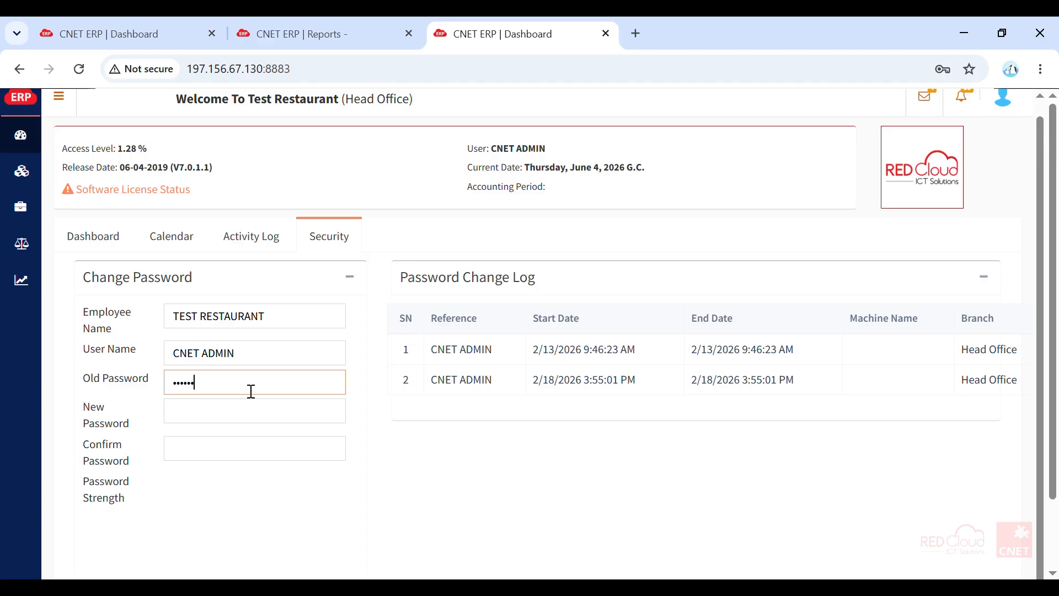
{"action": "left_click", "coordinate": [255, 422]}
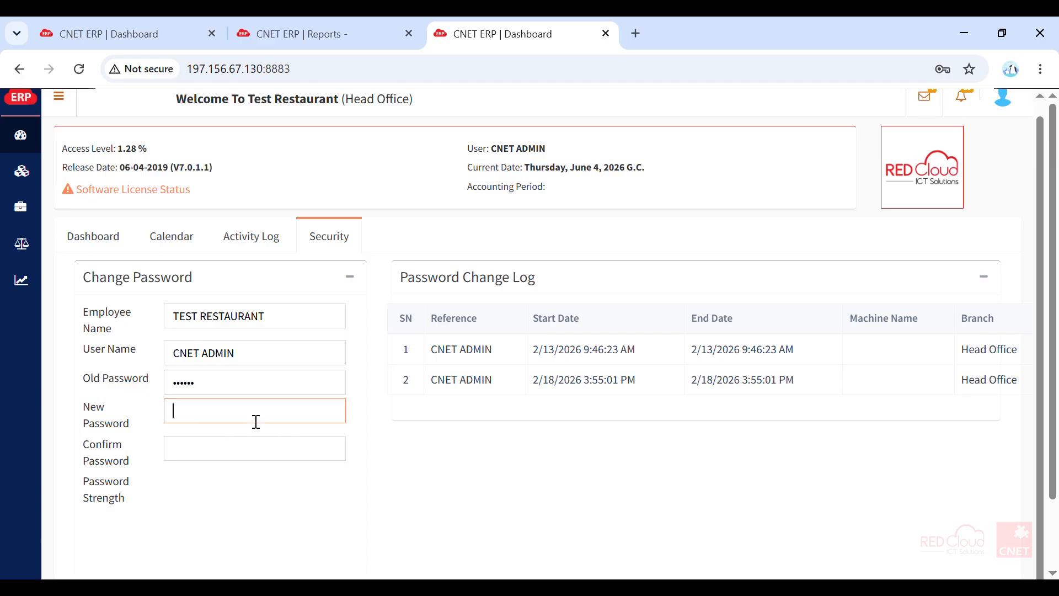
{"action": "type", "text": "•••••••••"}
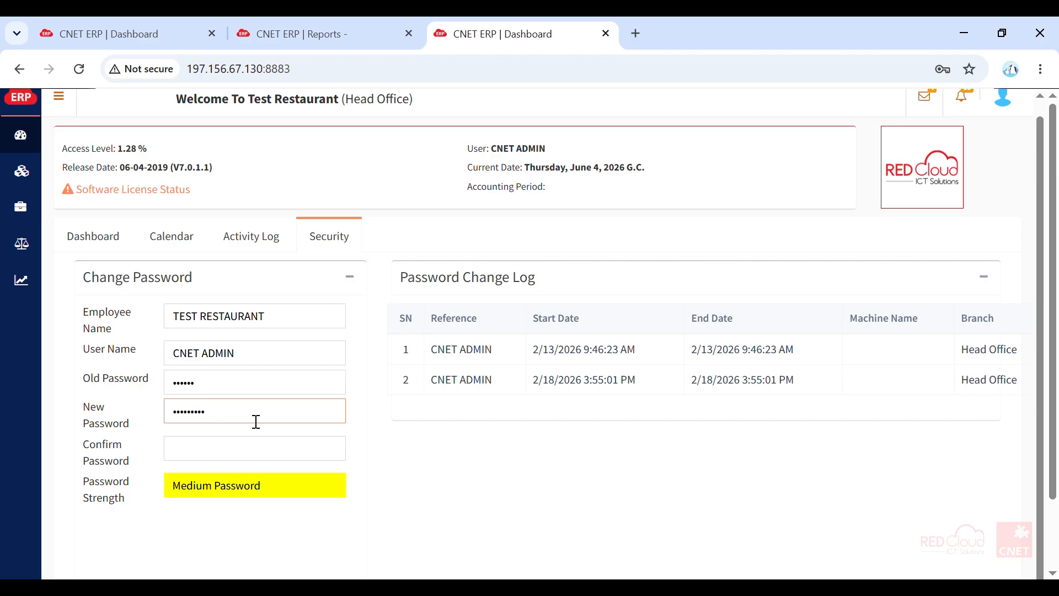
{"action": "type", "text": "•"}
{"action": "left_click", "coordinate": [216, 456]}
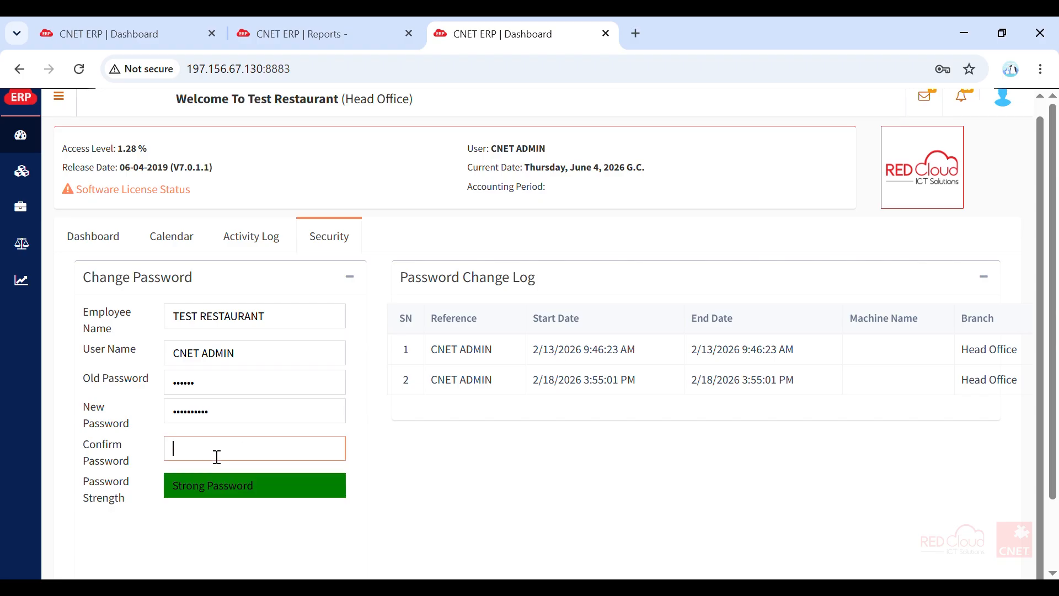
{"action": "type", "text": "••••••••••"}
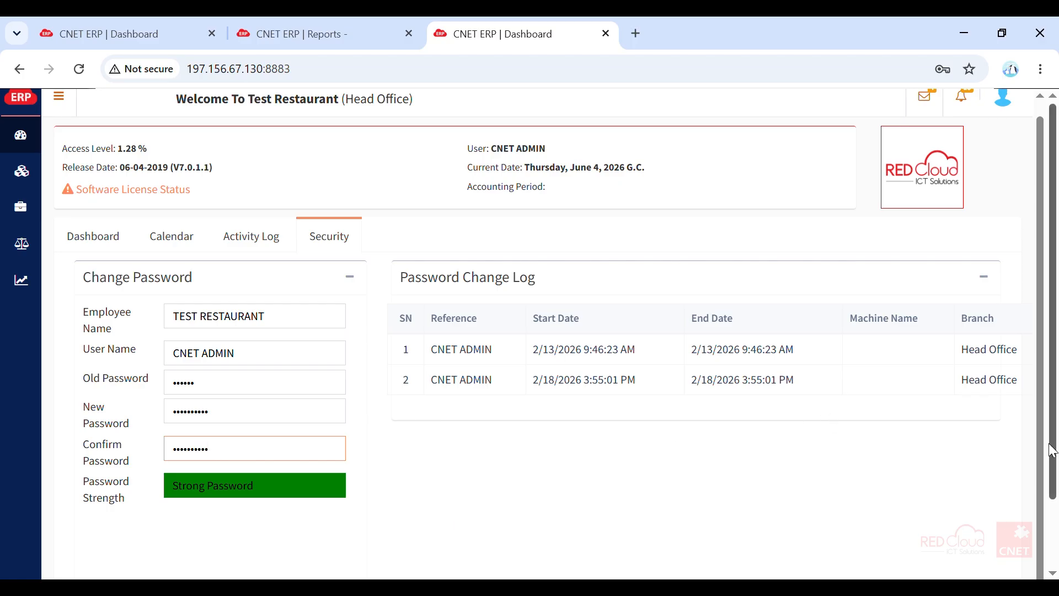
{"action": "scroll", "coordinate": [1051, 447], "scroll_direction": "down", "scroll_amount": 1}
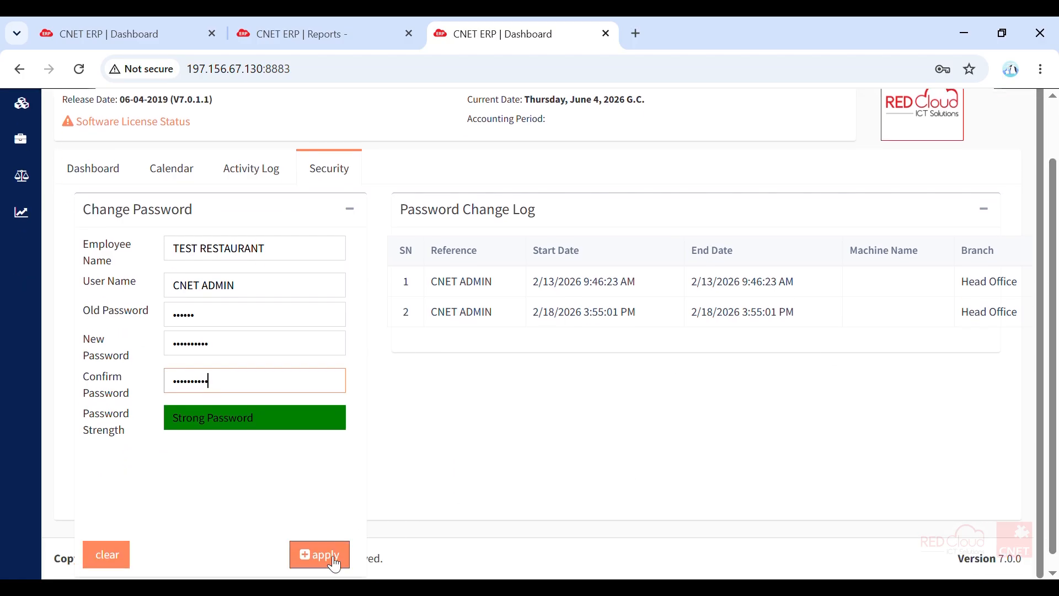
{"action": "scroll", "coordinate": [438, 475], "scroll_direction": "up", "scroll_amount": 1}
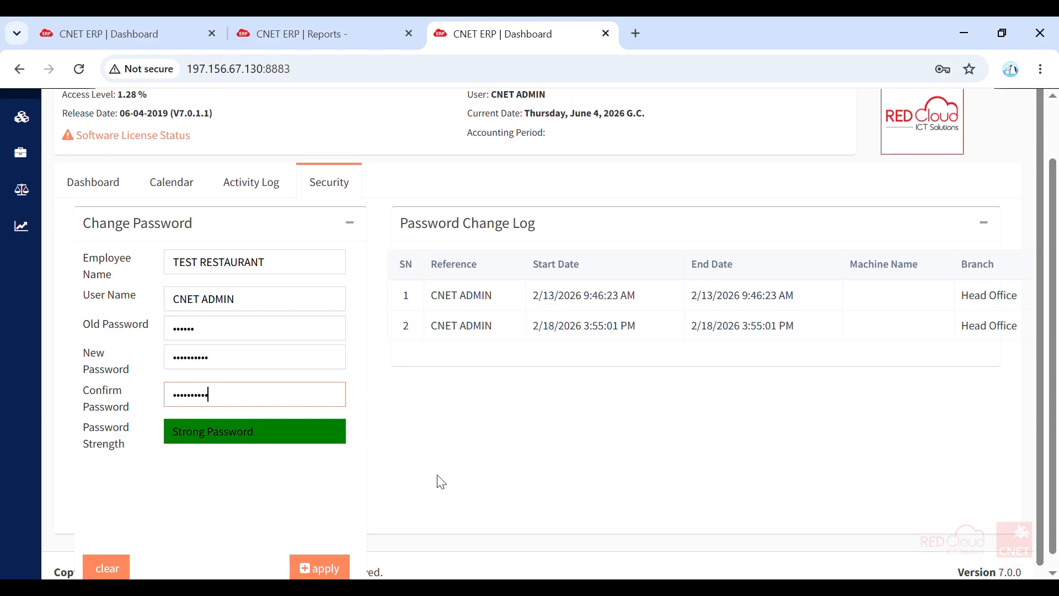
{"action": "scroll", "coordinate": [406, 415], "scroll_direction": "up", "scroll_amount": 1}
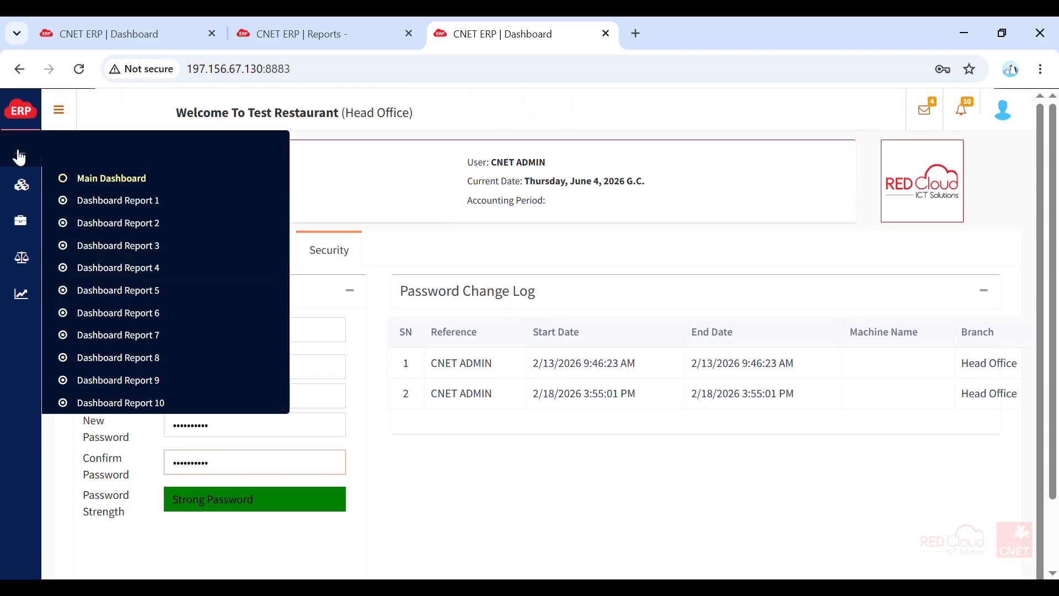
- Open the Sales Dashboard report and refresh it for June 3, 2026
{"action": "left_click", "coordinate": [76, 118]}
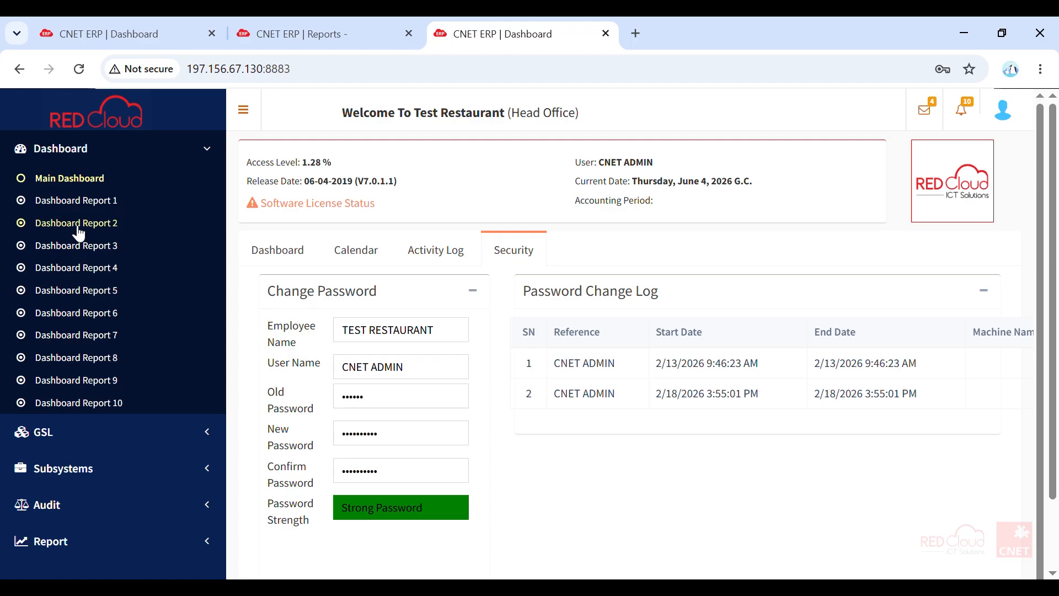
{"action": "left_click", "coordinate": [66, 186]}
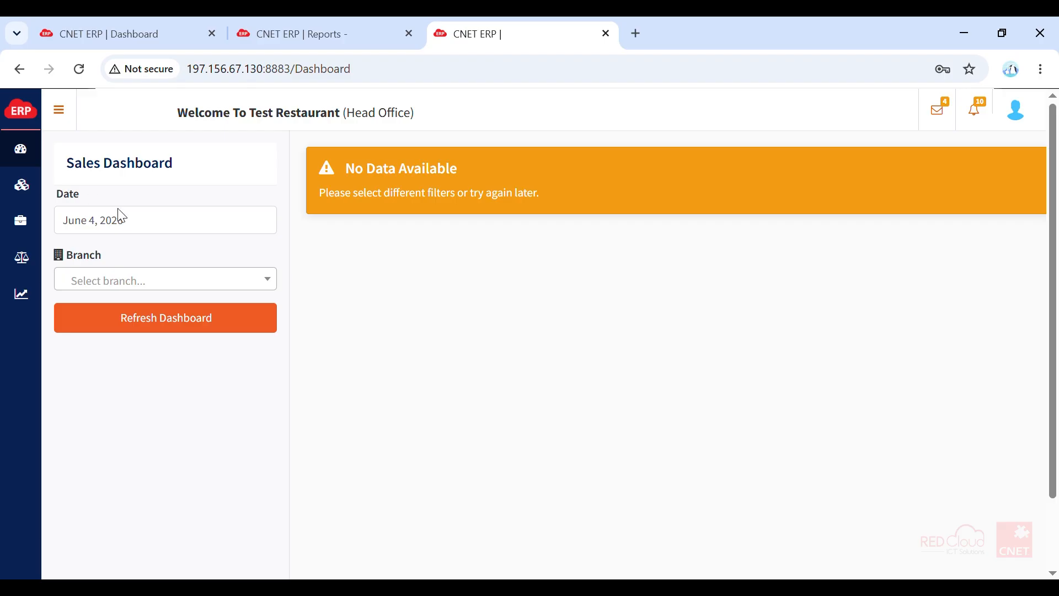
{"action": "left_click", "coordinate": [158, 232]}
{"action": "left_click", "coordinate": [187, 309]}
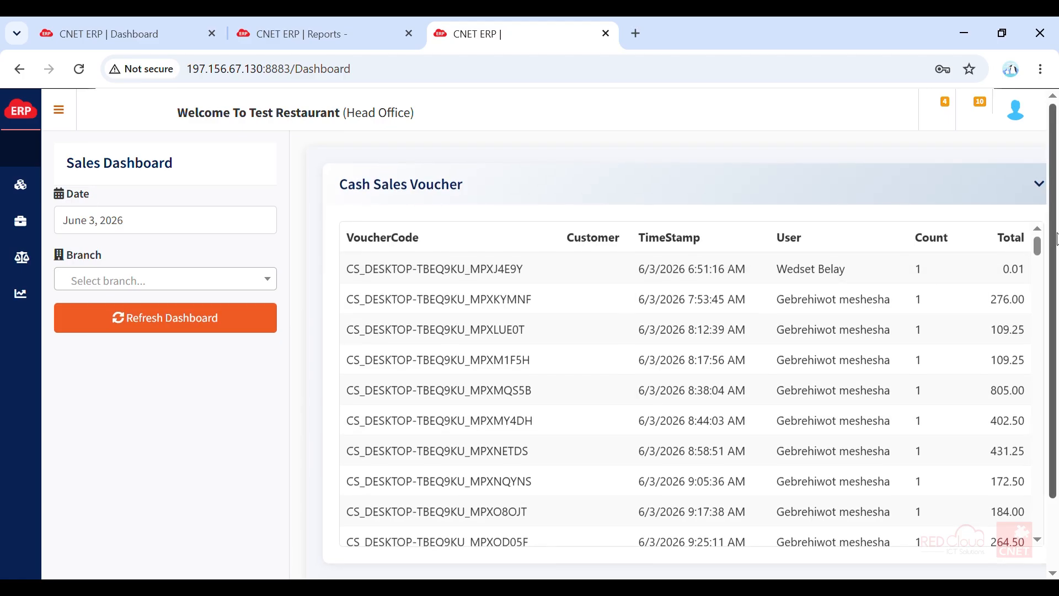
- Examine both Cash Sales Voucher tables down to their grand total rows, checking the voucher count and total amount
{"action": "scroll", "coordinate": [1057, 238], "scroll_direction": "down", "scroll_amount": 2}
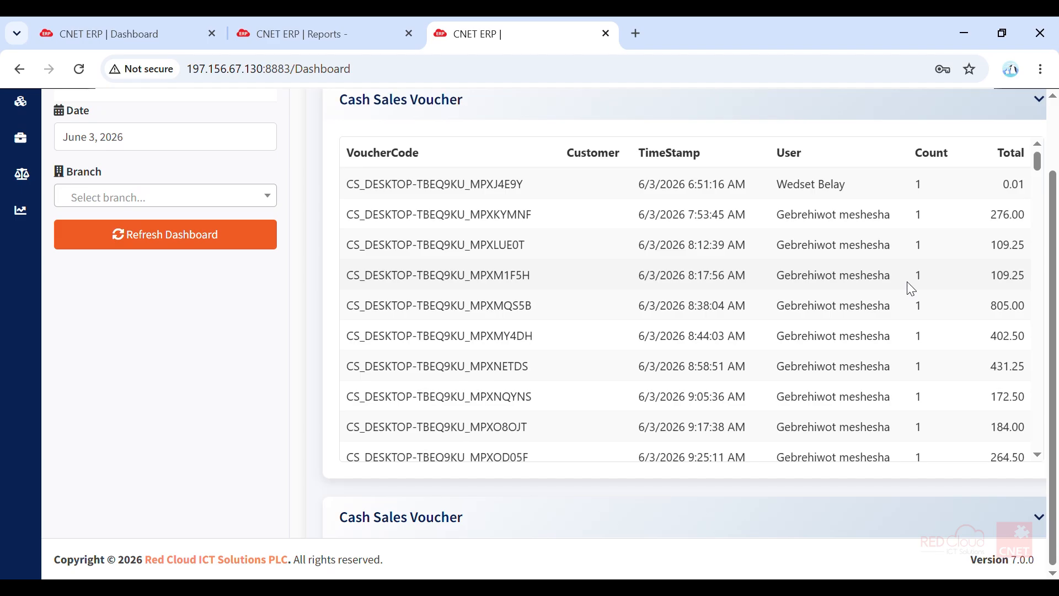
{"action": "scroll", "coordinate": [911, 287], "scroll_direction": "down", "scroll_amount": 10}
{"action": "scroll", "coordinate": [910, 286], "scroll_direction": "down", "scroll_amount": 15}
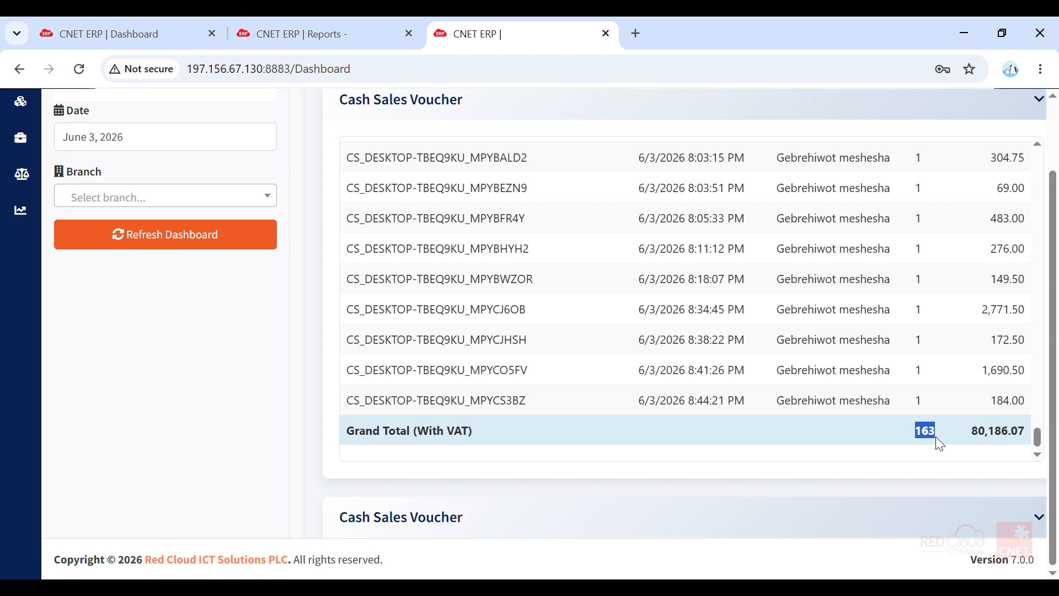
{"action": "left_click_drag", "start_coordinate": [979, 431], "coordinate": [1012, 436]}
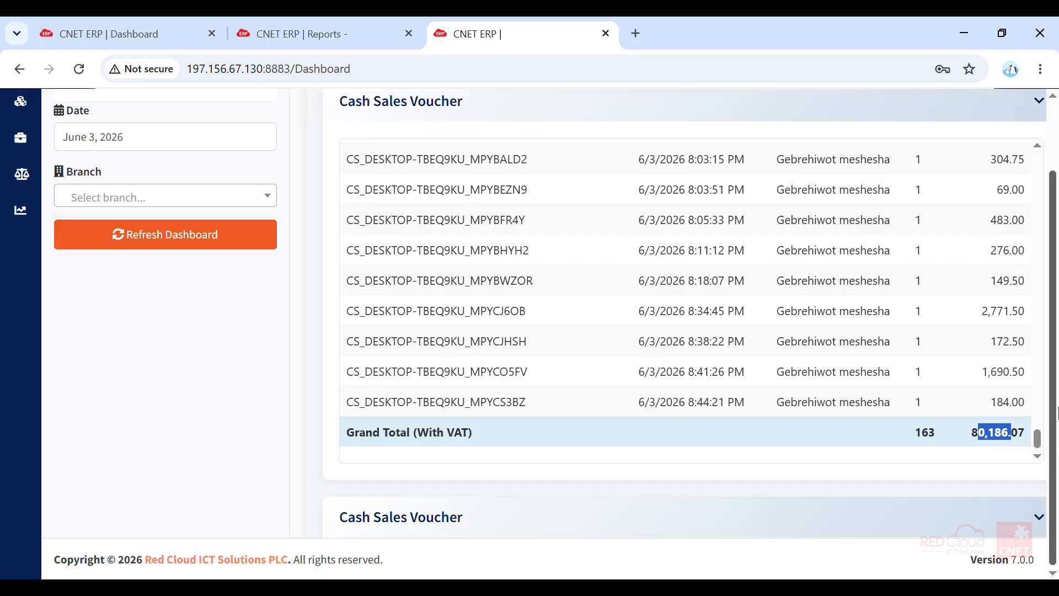
{"action": "scroll", "coordinate": [766, 407], "scroll_direction": "down", "scroll_amount": 4}
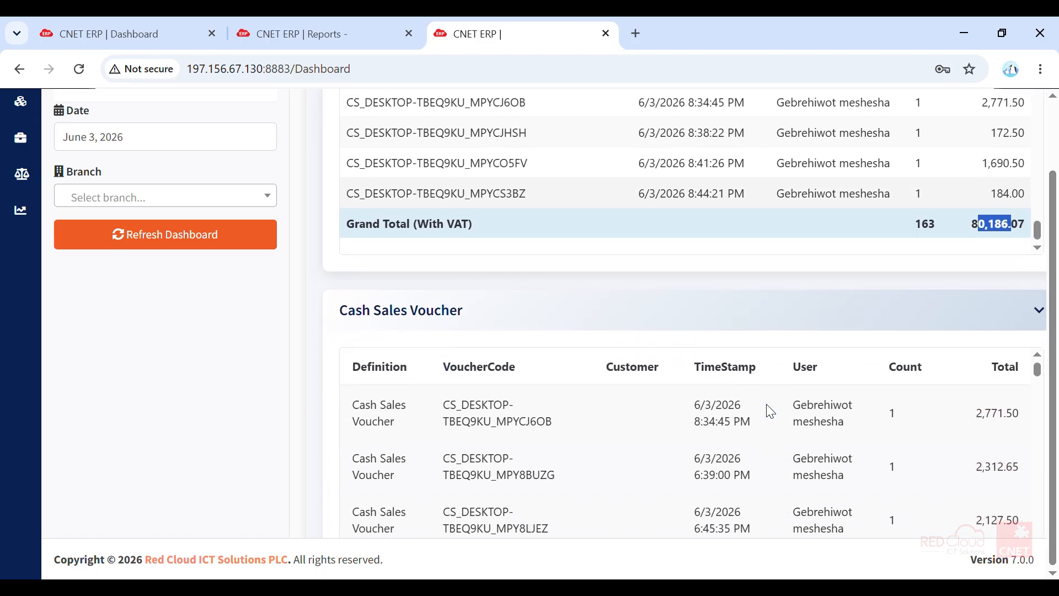
{"action": "scroll", "coordinate": [770, 411], "scroll_direction": "down", "scroll_amount": 3}
{"action": "scroll", "coordinate": [771, 411], "scroll_direction": "down", "scroll_amount": 12}
{"action": "scroll", "coordinate": [699, 335], "scroll_direction": "down", "scroll_amount": 12}
{"action": "scroll", "coordinate": [664, 447], "scroll_direction": "down", "scroll_amount": 10}
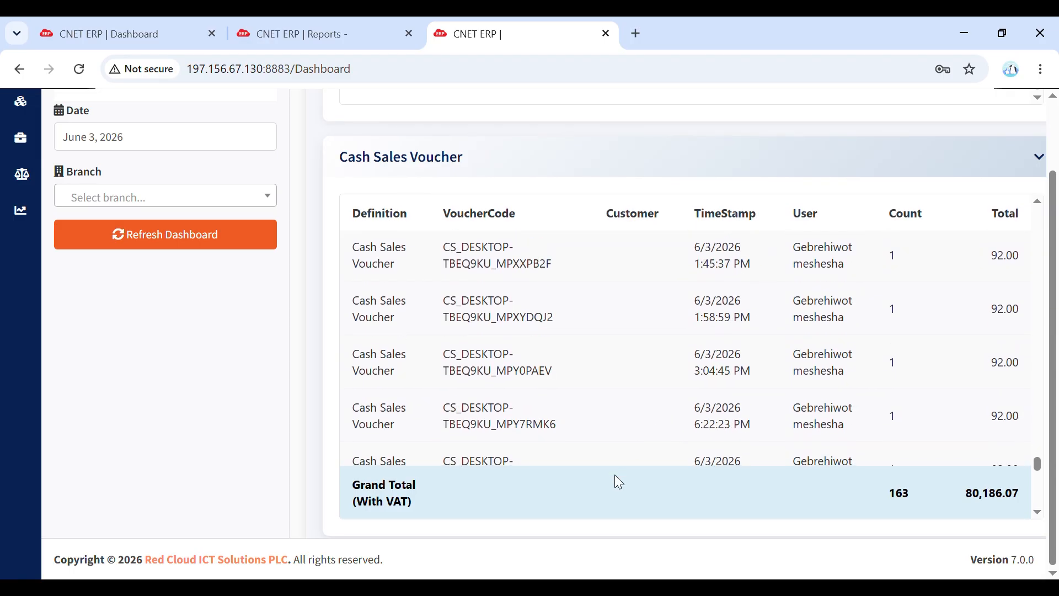
{"action": "scroll", "coordinate": [616, 496], "scroll_direction": "down", "scroll_amount": 5}
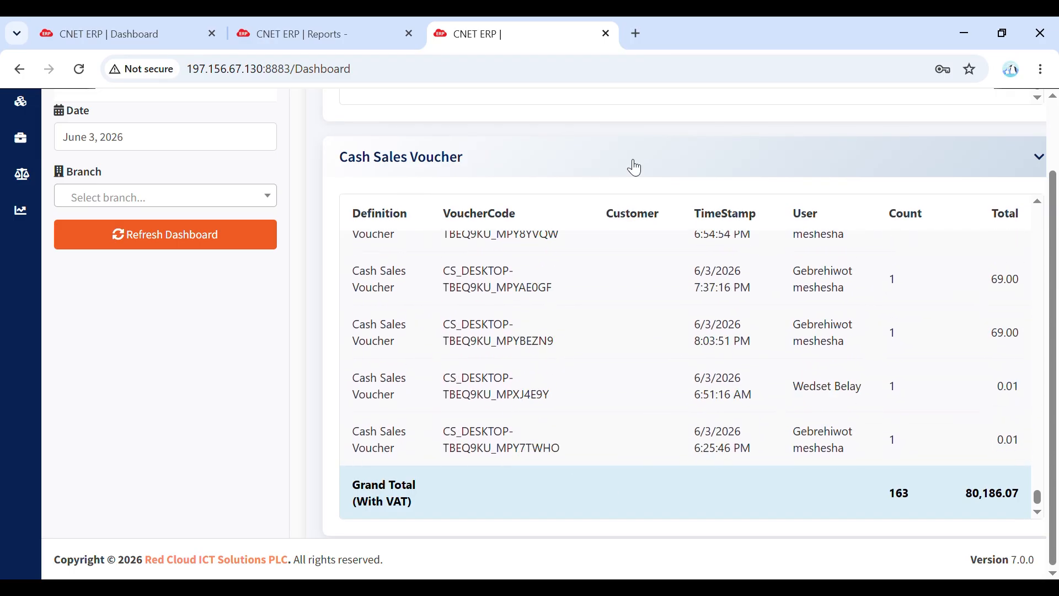
- Review branch sales with and without tax, article sales, and the child and parent category breakdowns
{"action": "scroll", "coordinate": [634, 165], "scroll_direction": "down", "scroll_amount": 4}
{"action": "scroll", "coordinate": [635, 167], "scroll_direction": "down", "scroll_amount": 4}
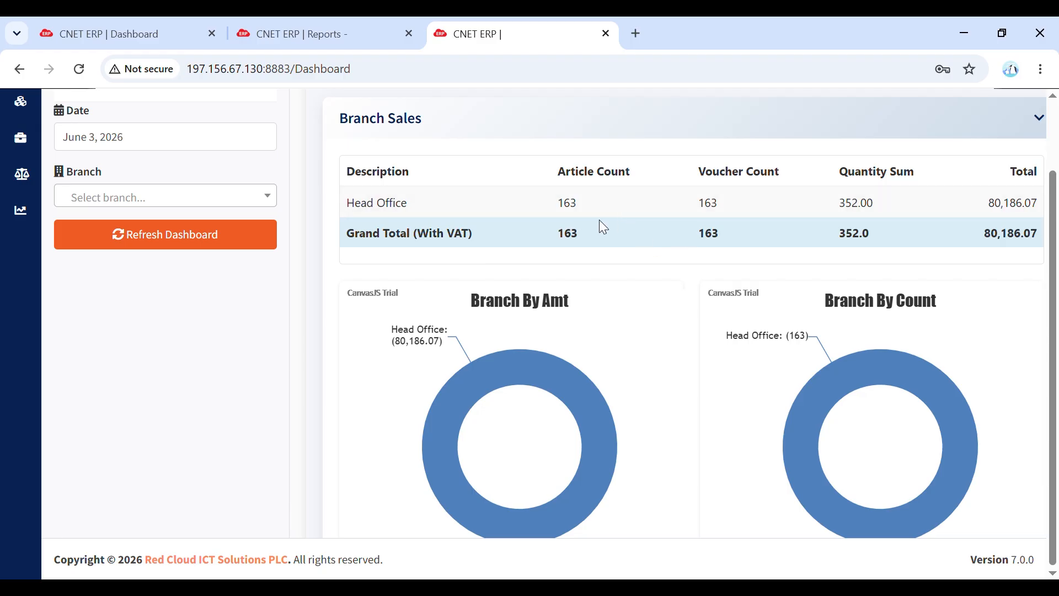
{"action": "scroll", "coordinate": [747, 392], "scroll_direction": "down", "scroll_amount": 5}
{"action": "scroll", "coordinate": [747, 393], "scroll_direction": "down", "scroll_amount": 12}
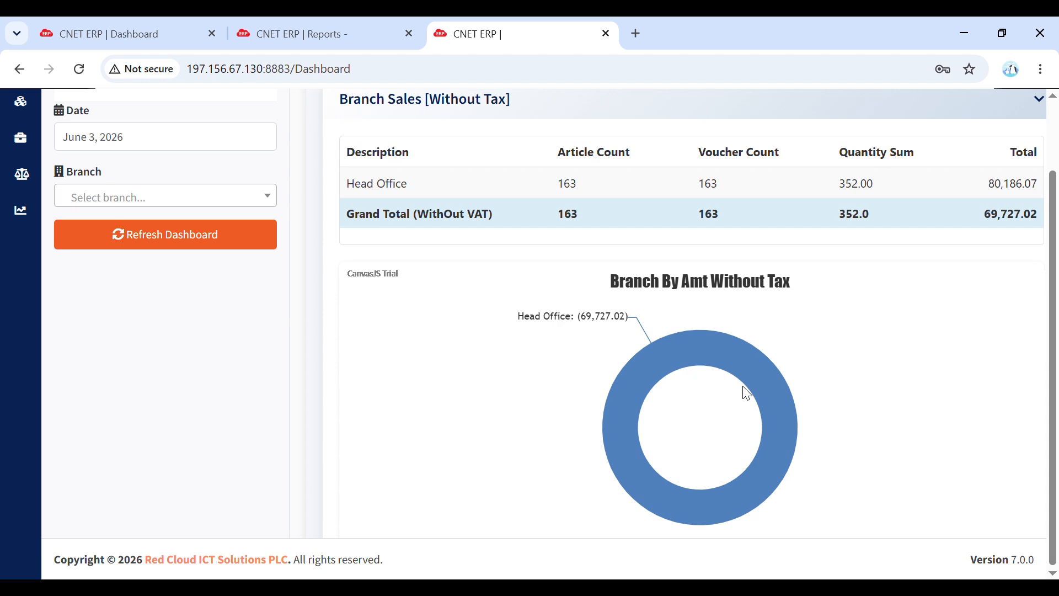
{"action": "scroll", "coordinate": [747, 392], "scroll_direction": "down", "scroll_amount": 5}
{"action": "scroll", "coordinate": [746, 393], "scroll_direction": "down", "scroll_amount": 20}
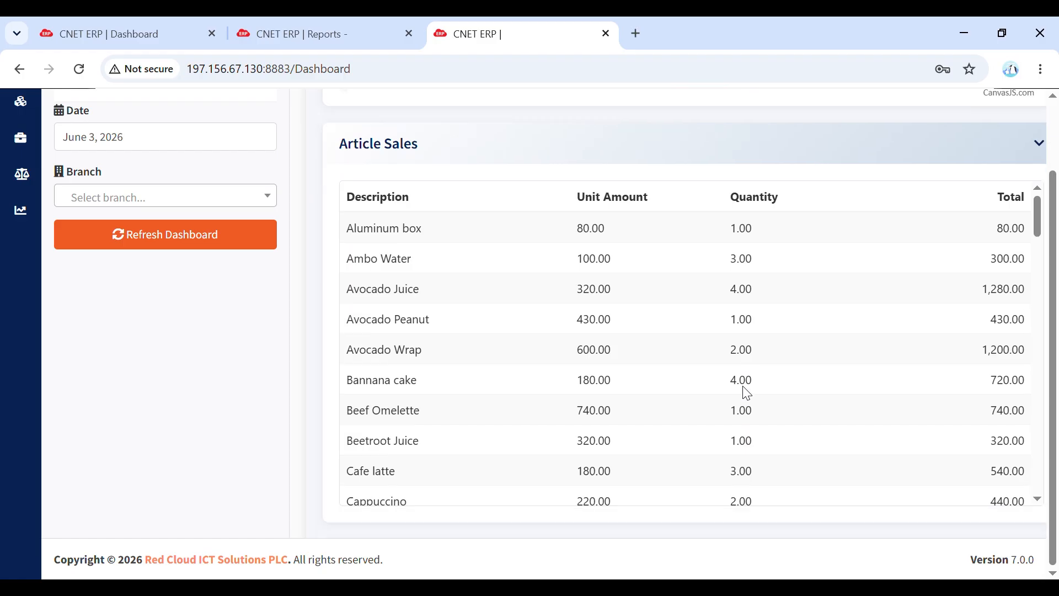
{"action": "scroll", "coordinate": [746, 392], "scroll_direction": "down", "scroll_amount": 9}
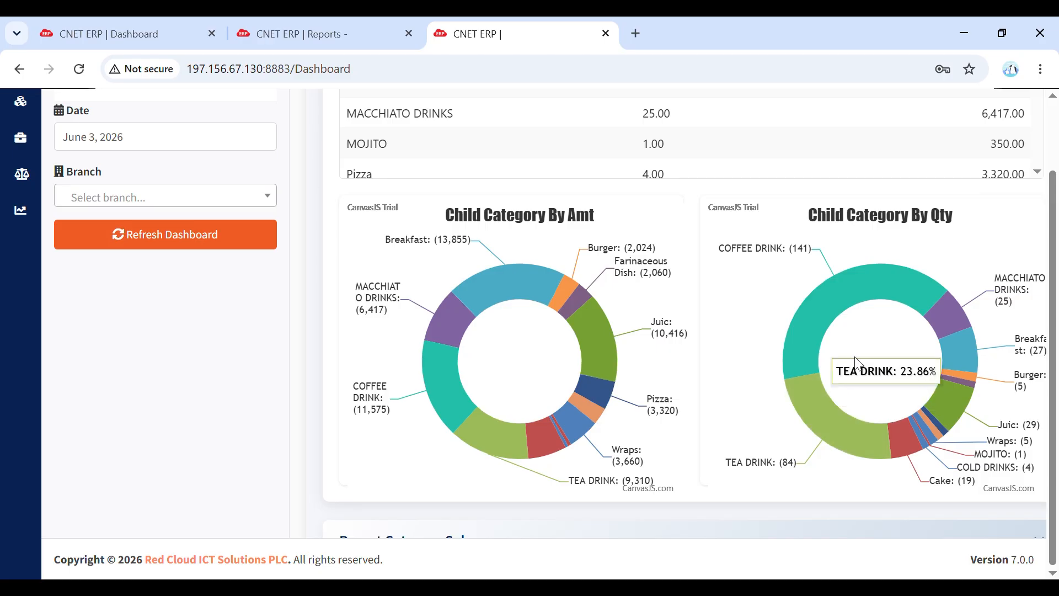
{"action": "scroll", "coordinate": [906, 389], "scroll_direction": "down", "scroll_amount": 6}
{"action": "scroll", "coordinate": [910, 395], "scroll_direction": "down", "scroll_amount": 4}
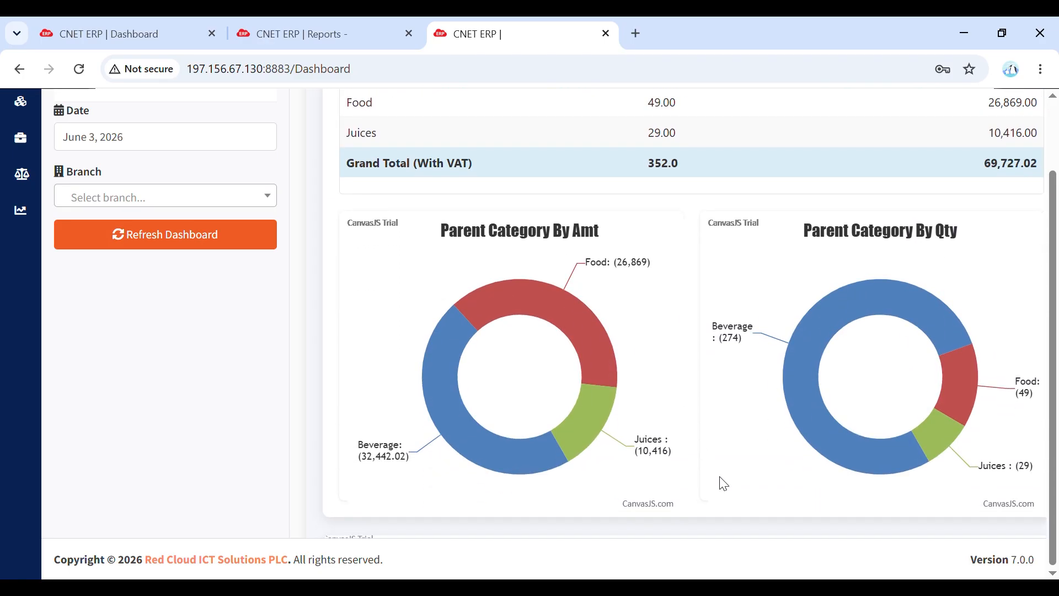
- Examine the Peak Hour Sale, Monthly Sales and Annual Sales charts and the Transaction By Period table
{"action": "scroll", "coordinate": [719, 479], "scroll_direction": "down", "scroll_amount": 11}
{"action": "scroll", "coordinate": [720, 482], "scroll_direction": "up", "scroll_amount": 3}
{"action": "scroll", "coordinate": [722, 484], "scroll_direction": "up", "scroll_amount": 1}
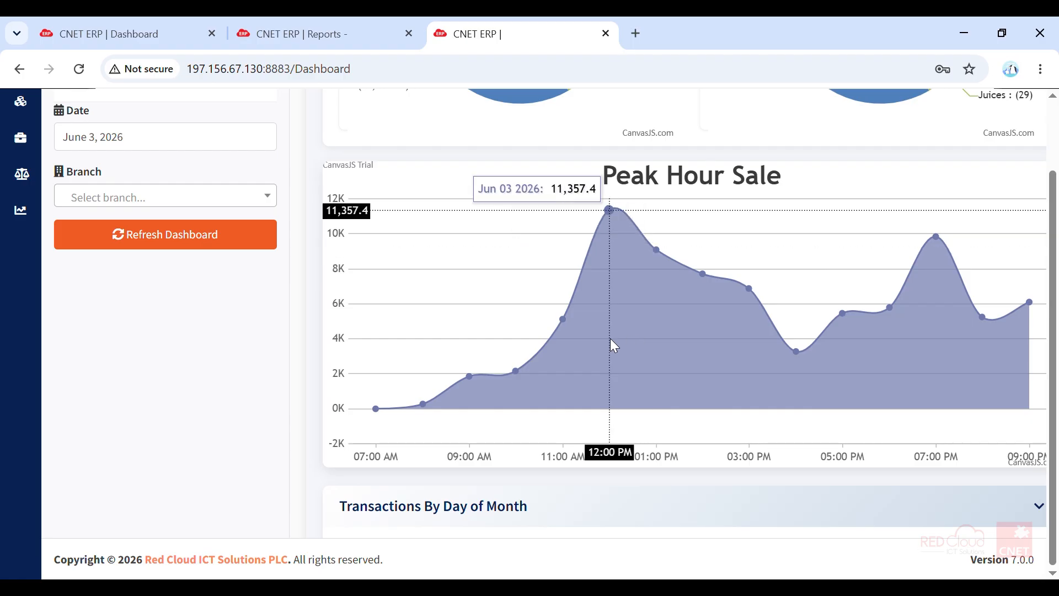
{"action": "scroll", "coordinate": [610, 338], "scroll_direction": "down", "scroll_amount": 8}
{"action": "scroll", "coordinate": [613, 346], "scroll_direction": "down", "scroll_amount": 3}
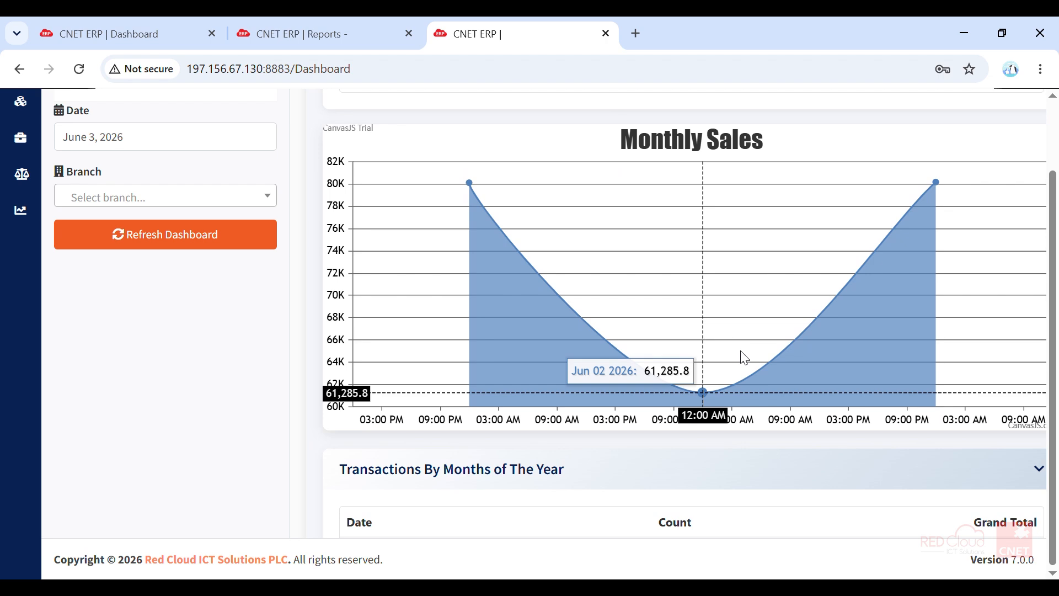
{"action": "scroll", "coordinate": [744, 358], "scroll_direction": "down", "scroll_amount": 10}
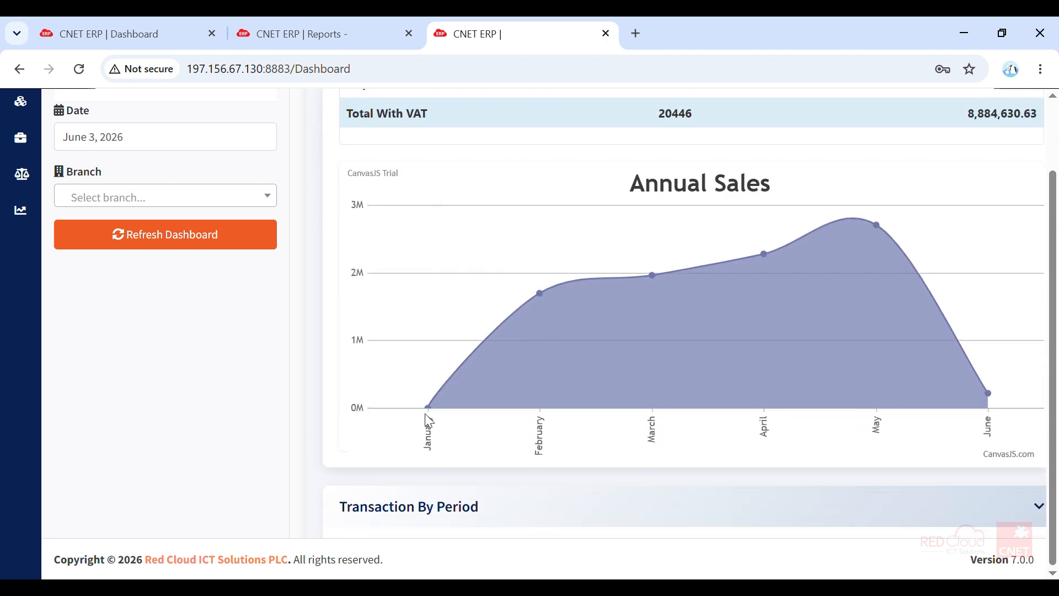
{"action": "mouse_move", "coordinate": [429, 416]}
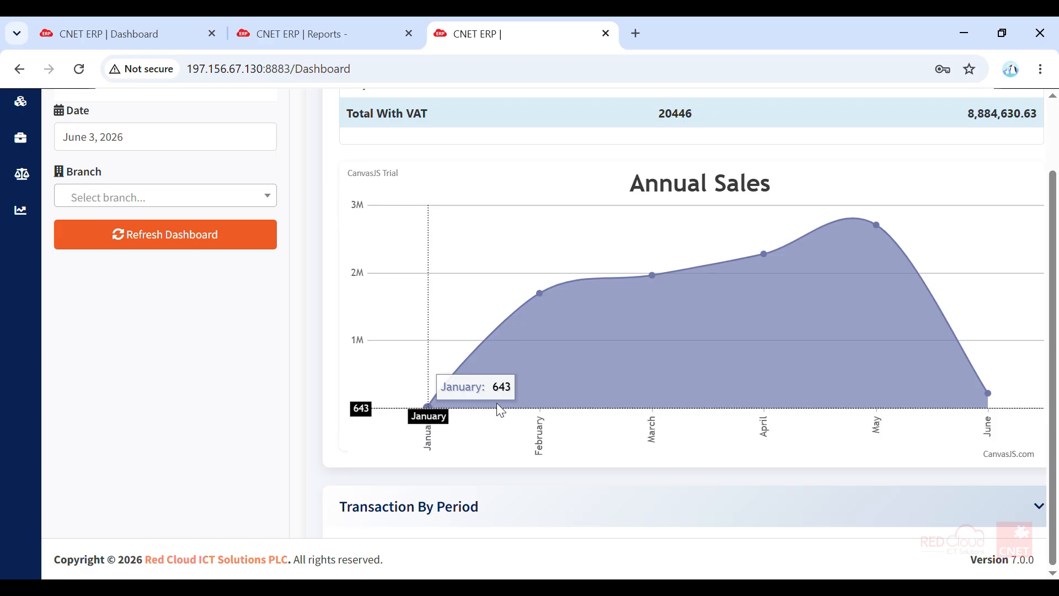
{"action": "mouse_move", "coordinate": [696, 393]}
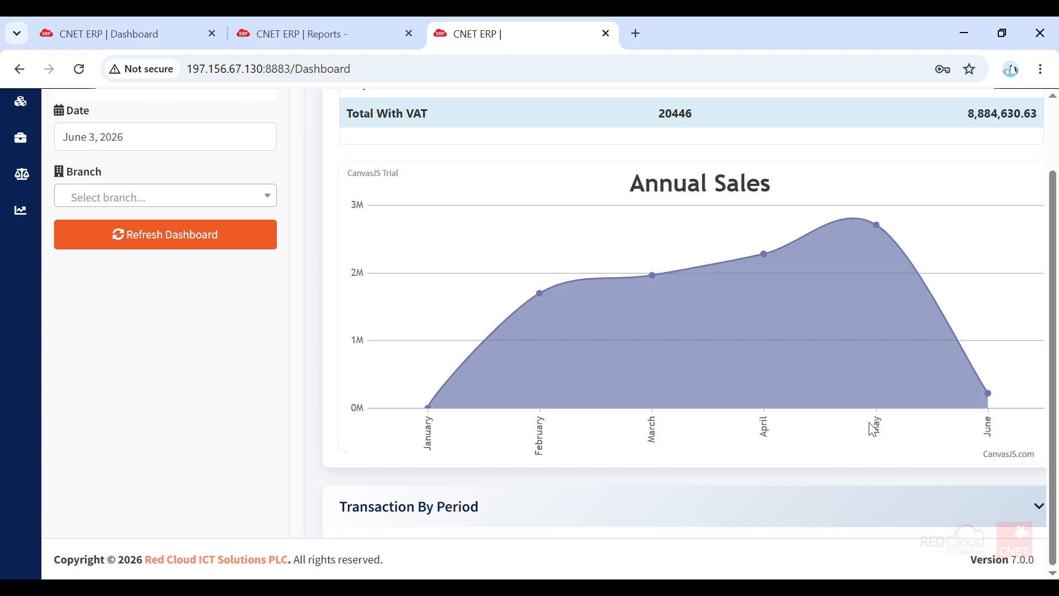
{"action": "mouse_move", "coordinate": [891, 340]}
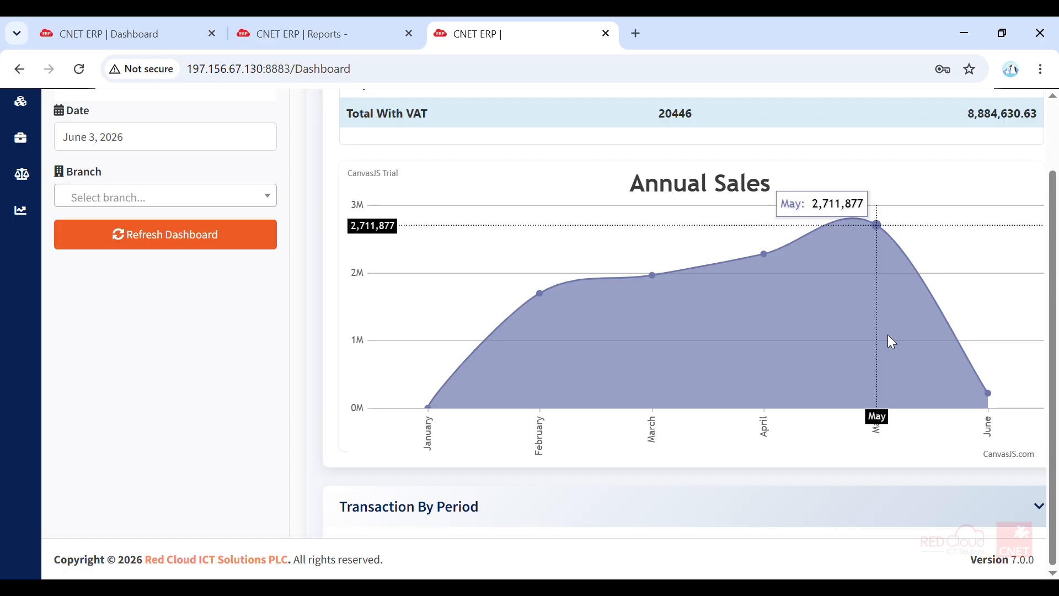
{"action": "scroll", "coordinate": [887, 334], "scroll_direction": "down", "scroll_amount": 8}
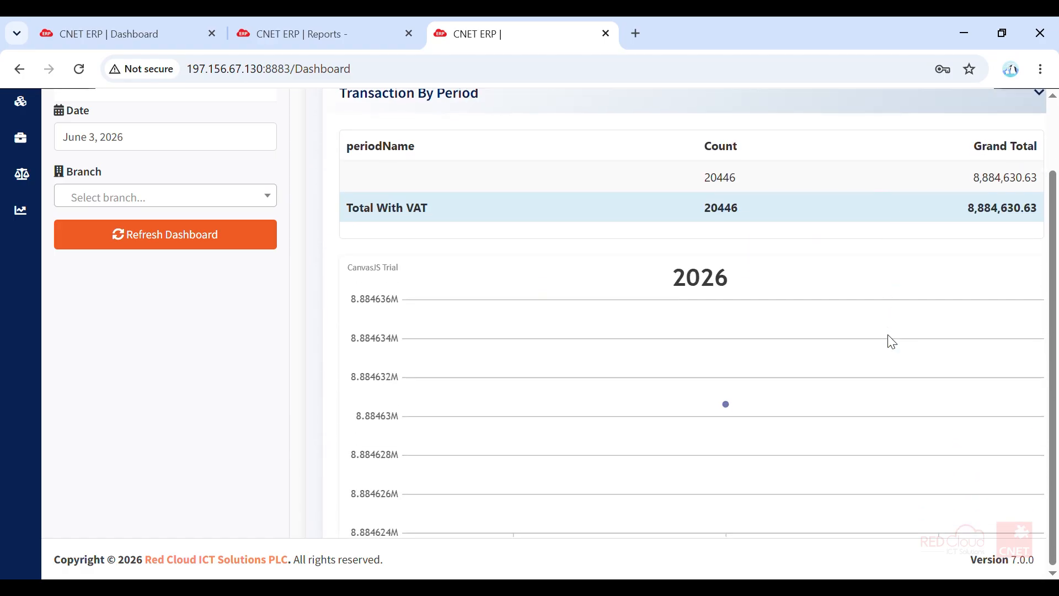
- Leave the sales dashboard and open the Products list in the Article group of GSL
{"action": "scroll", "coordinate": [892, 342], "scroll_direction": "down", "scroll_amount": 20}
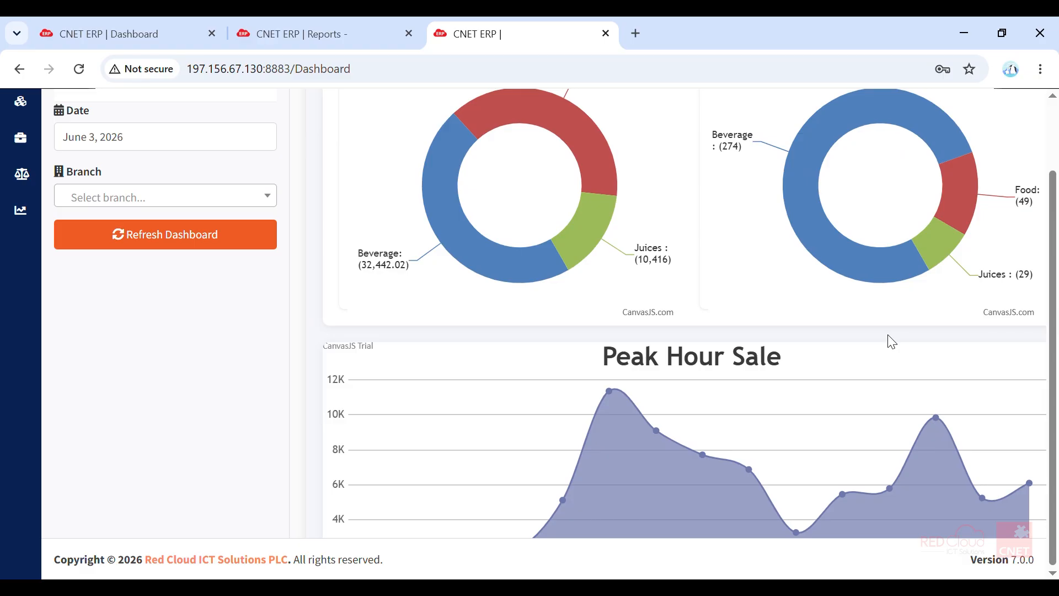
{"action": "scroll", "coordinate": [359, 292], "scroll_direction": "up", "scroll_amount": 17}
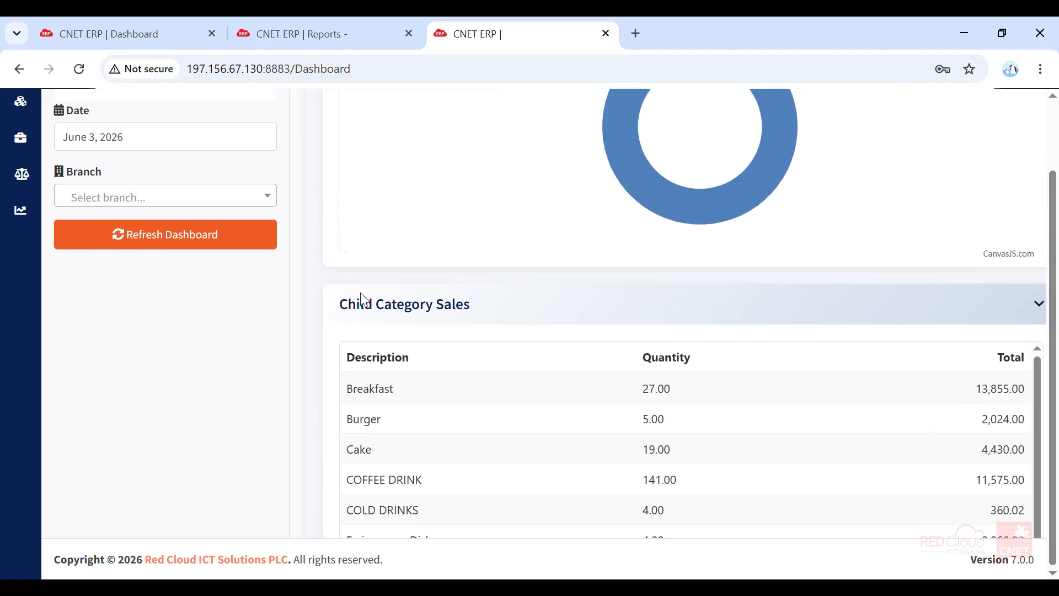
{"action": "scroll", "coordinate": [213, 314], "scroll_direction": "up", "scroll_amount": 2}
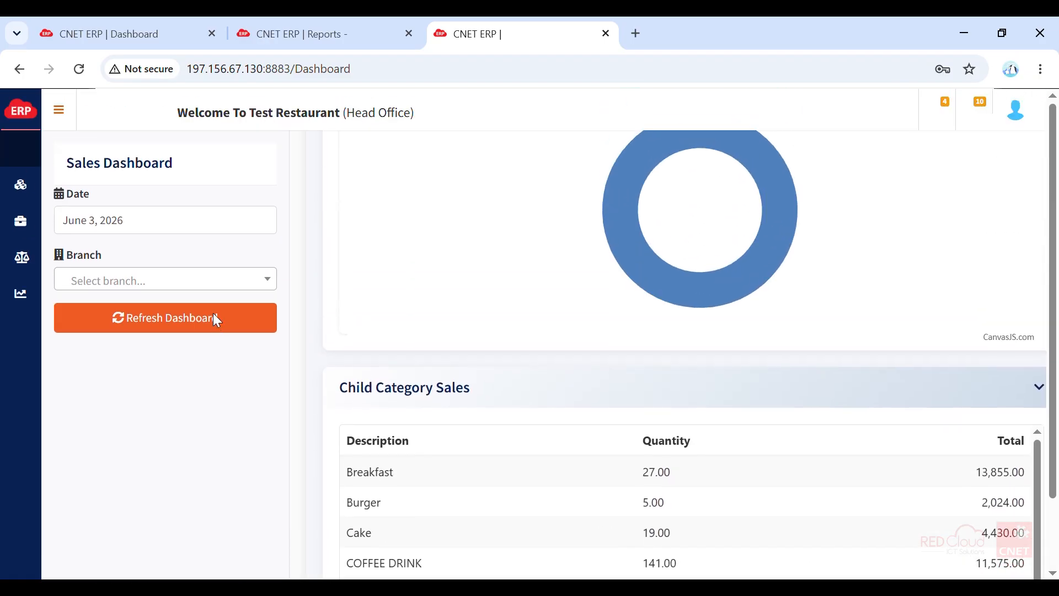
{"action": "left_click", "coordinate": [63, 124]}
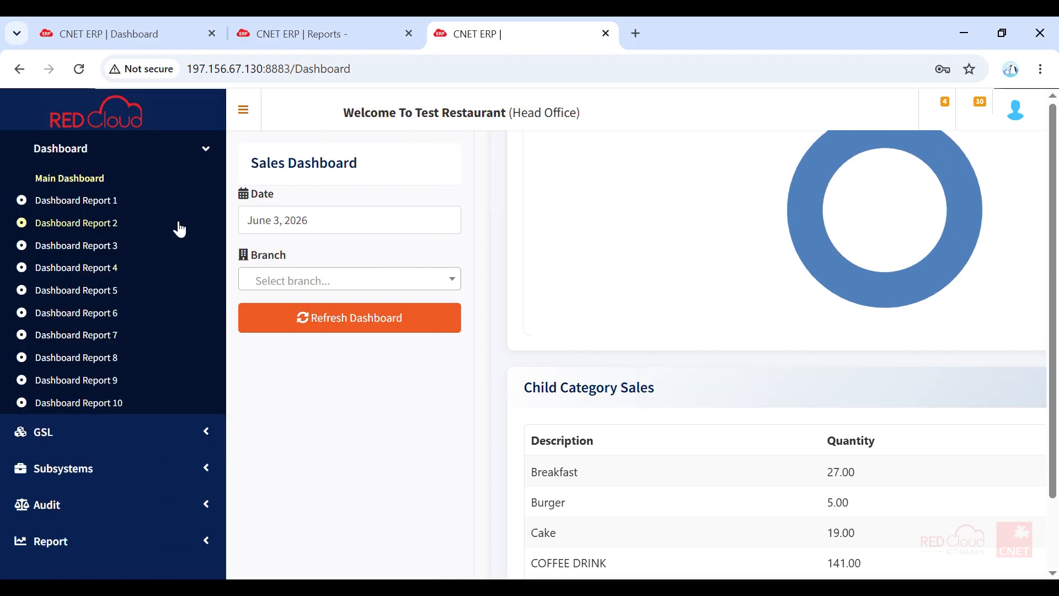
{"action": "left_click", "coordinate": [211, 150]}
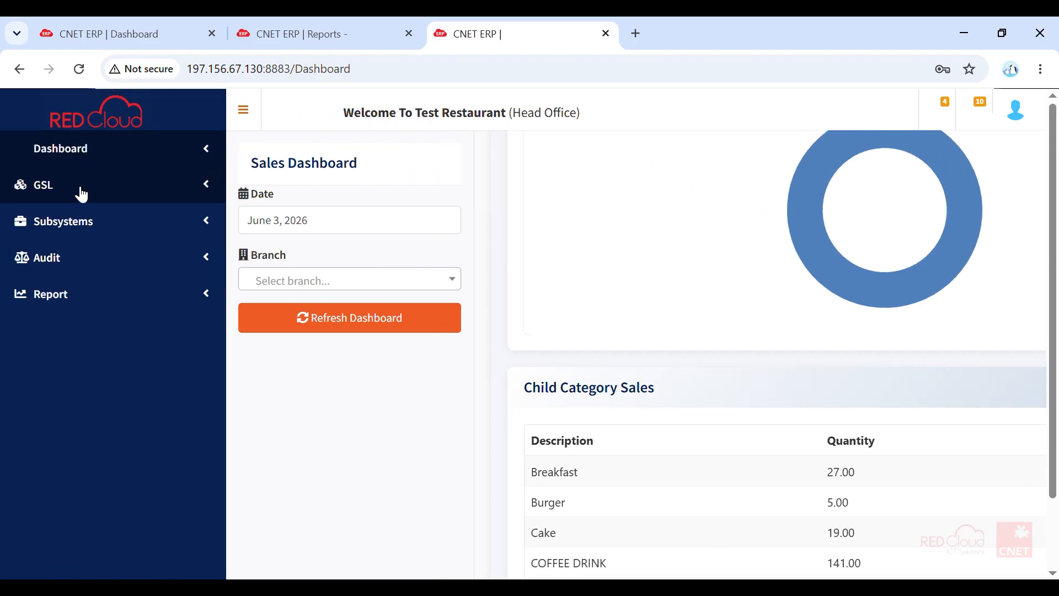
{"action": "left_click", "coordinate": [79, 191]}
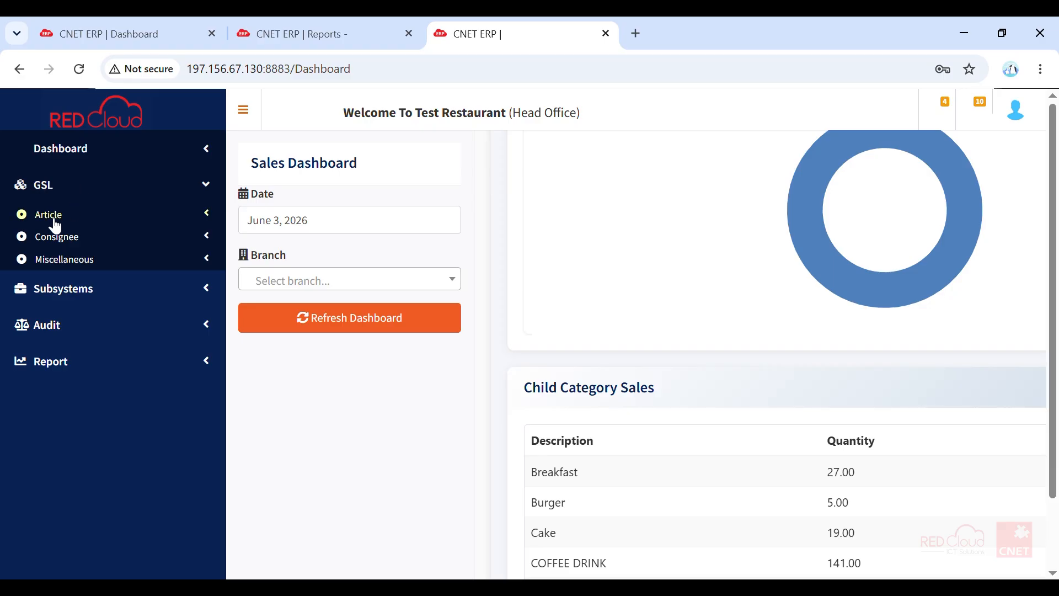
{"action": "left_click", "coordinate": [218, 220]}
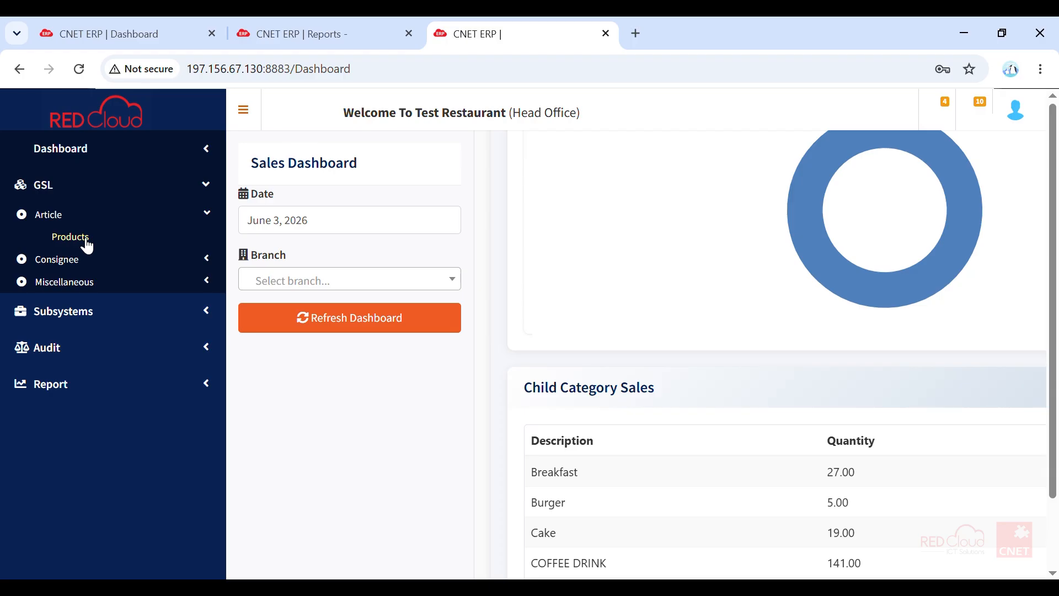
{"action": "left_click", "coordinate": [87, 241]}
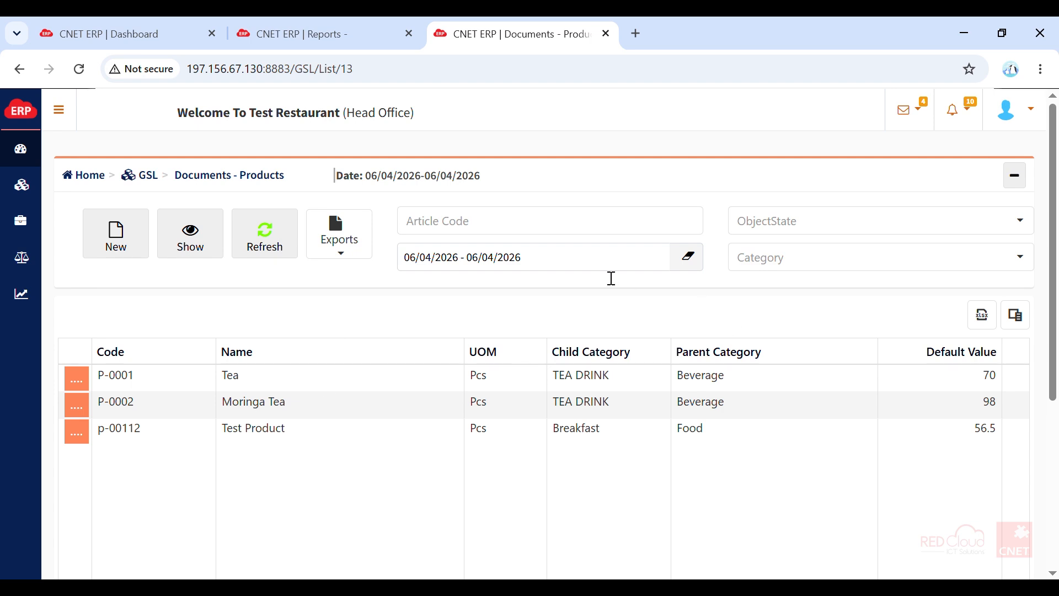
- Clear the date filter and show the products for all dates, looking through the first entries
{"action": "left_click", "coordinate": [693, 266]}
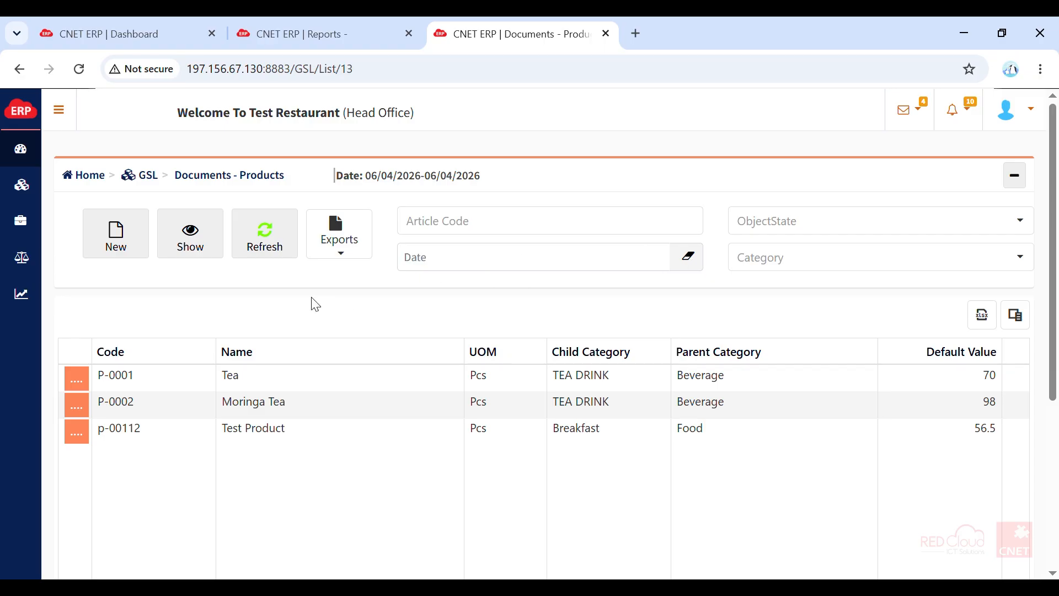
{"action": "left_click", "coordinate": [220, 241]}
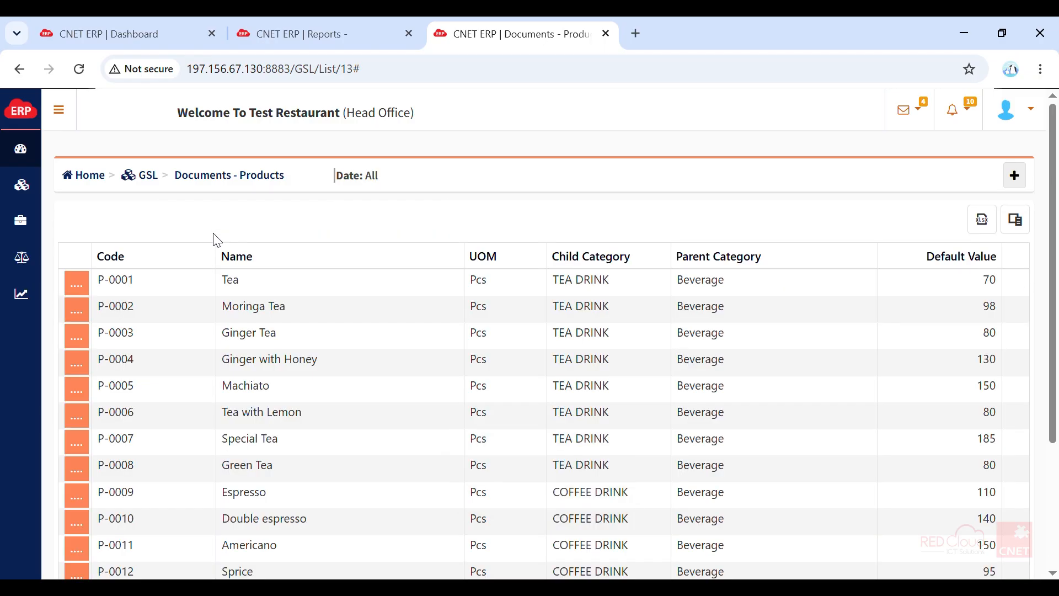
{"action": "scroll", "coordinate": [455, 503], "scroll_direction": "down", "scroll_amount": 2}
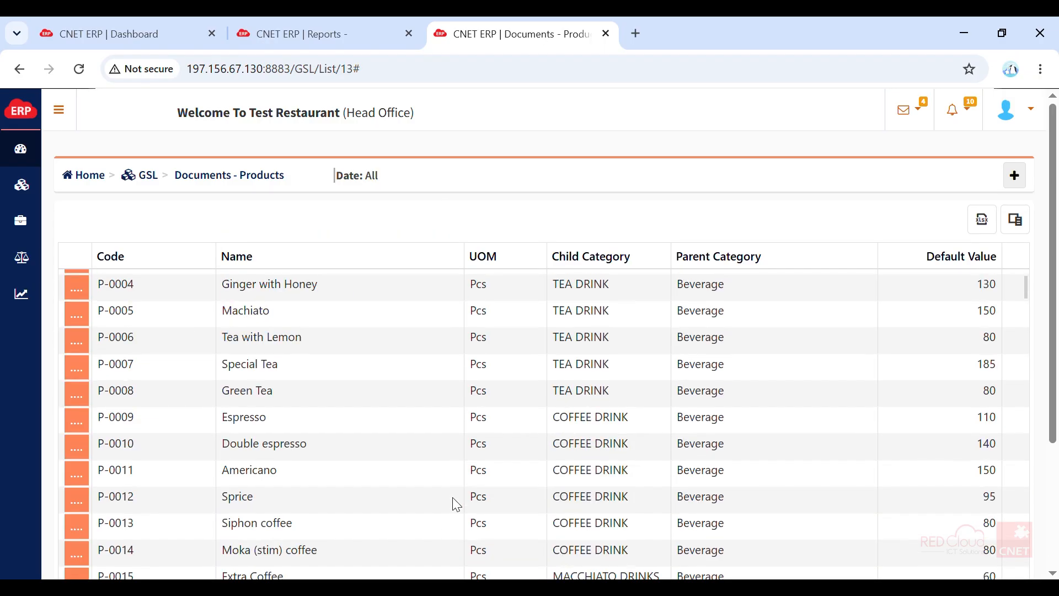
{"action": "scroll", "coordinate": [456, 503], "scroll_direction": "up", "scroll_amount": 2}
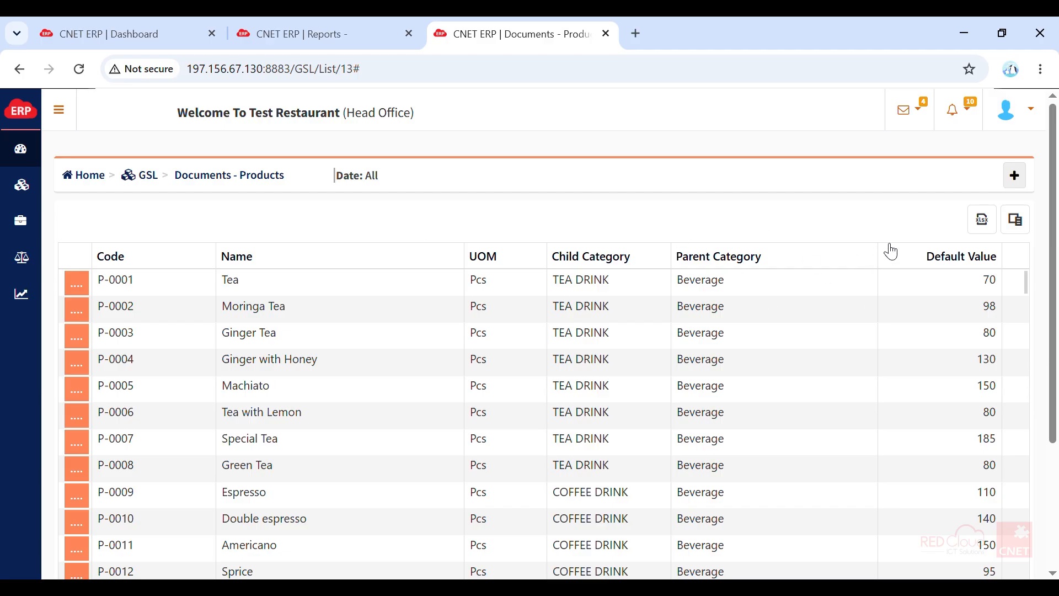
- Start a new product with local code p-00112 and the name Test Milk
{"action": "left_click", "coordinate": [1017, 185]}
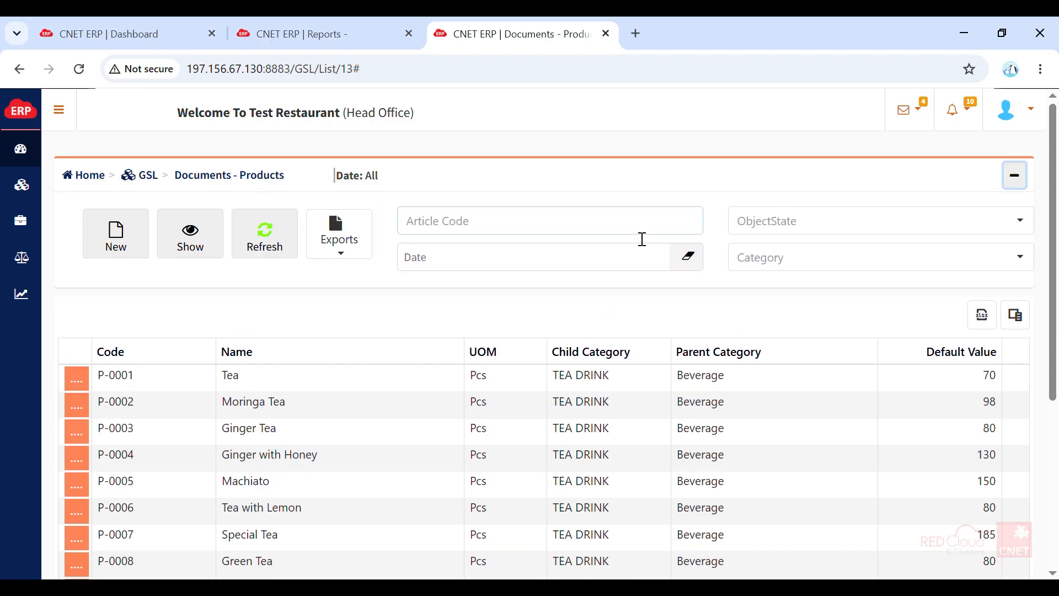
{"action": "left_click", "coordinate": [108, 237]}
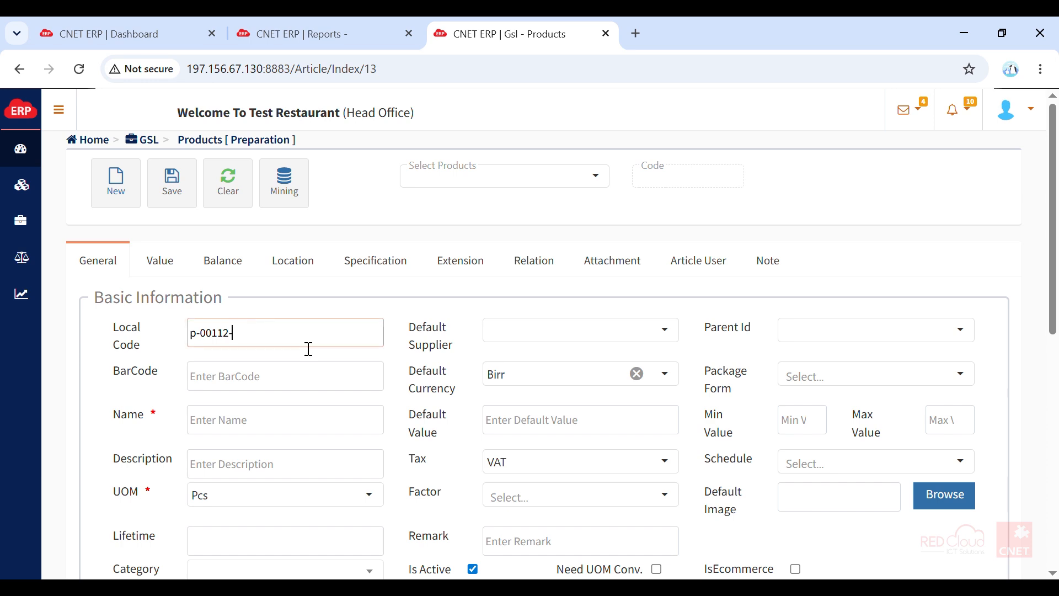
{"action": "left_click", "coordinate": [246, 439]}
{"action": "type", "text": "Test Milk"}
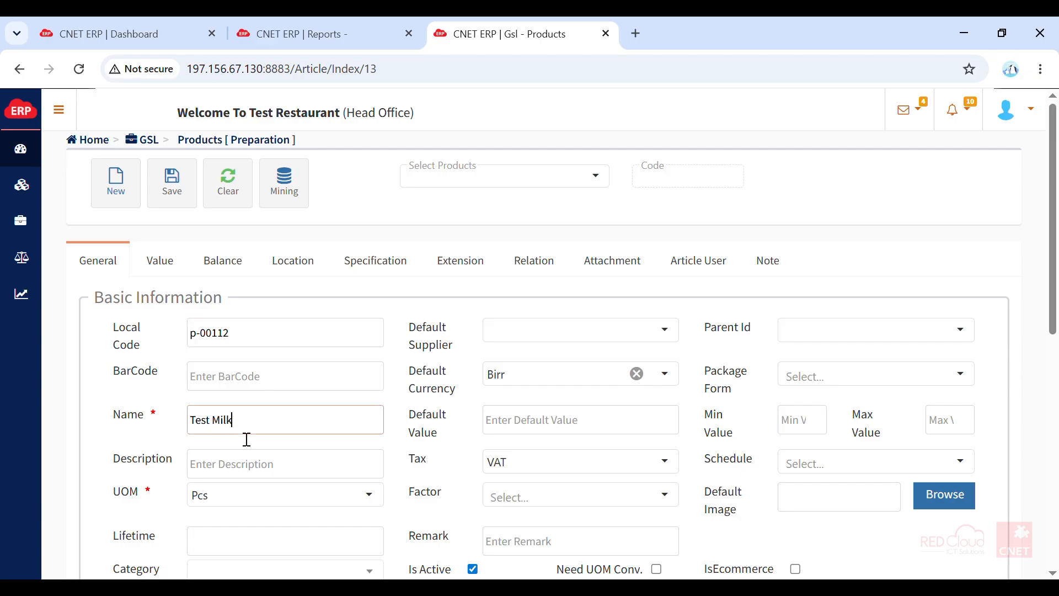
- Keep the unit of measure as Pcs and assign the product to the COLD DRINKS category under Beverage
{"action": "left_click", "coordinate": [269, 498]}
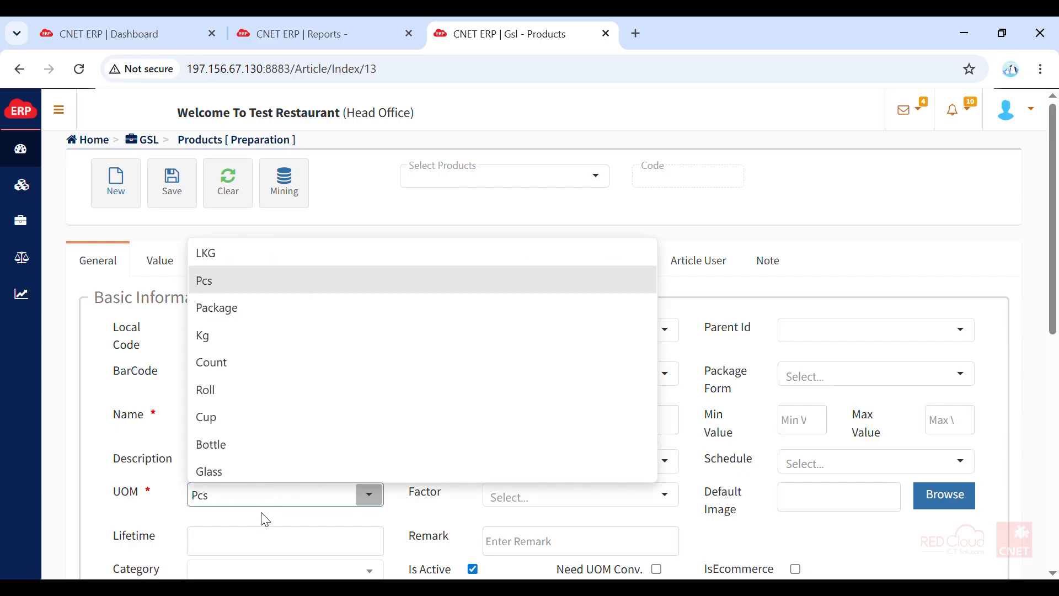
{"action": "left_click", "coordinate": [263, 517]}
{"action": "left_click_drag", "start_coordinate": [1051, 290], "coordinate": [1055, 374]}
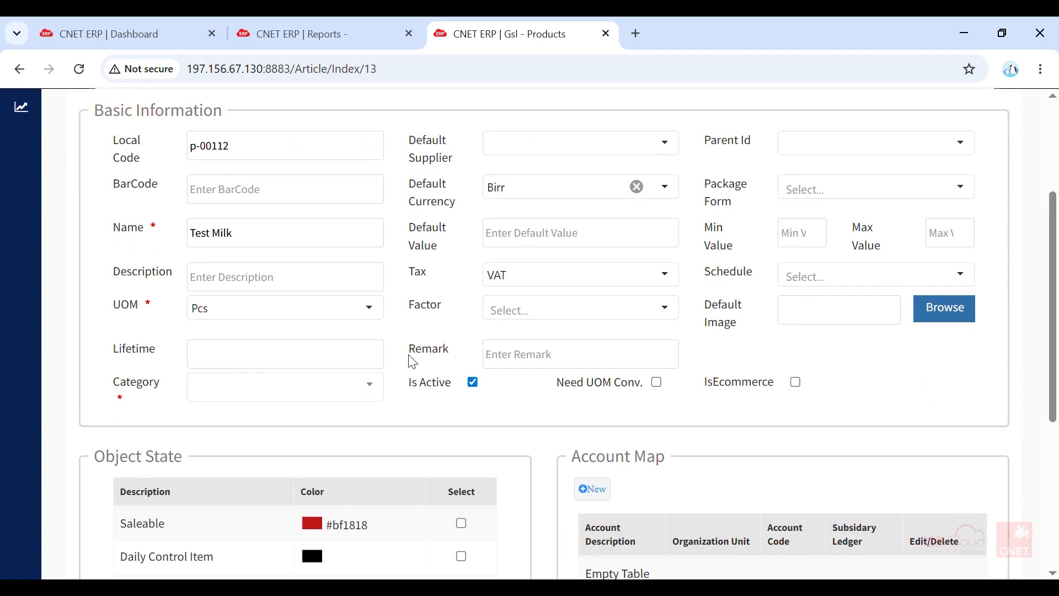
{"action": "left_click", "coordinate": [225, 396]}
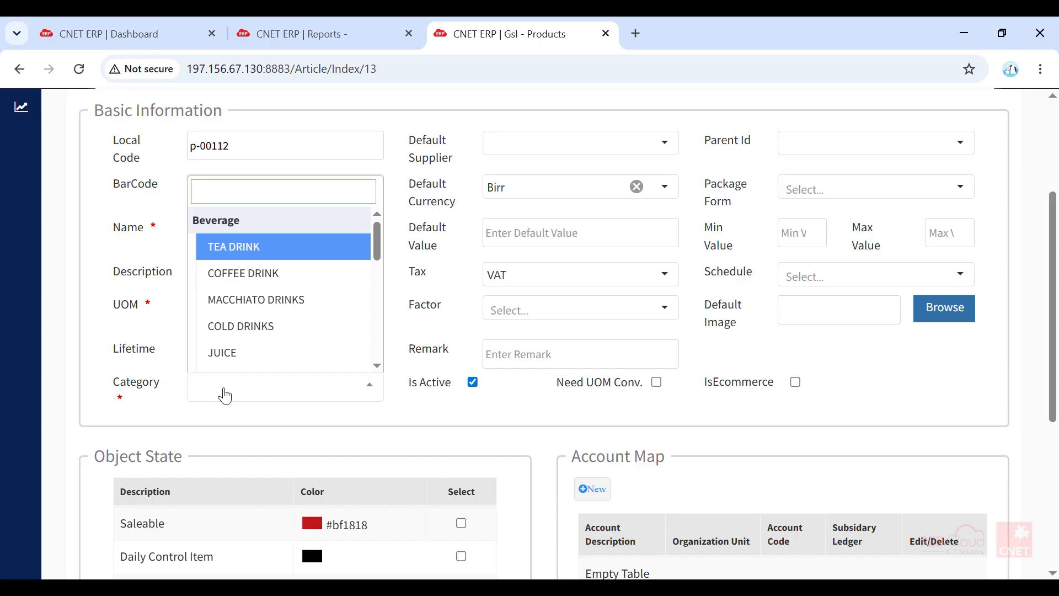
{"action": "left_click", "coordinate": [282, 330]}
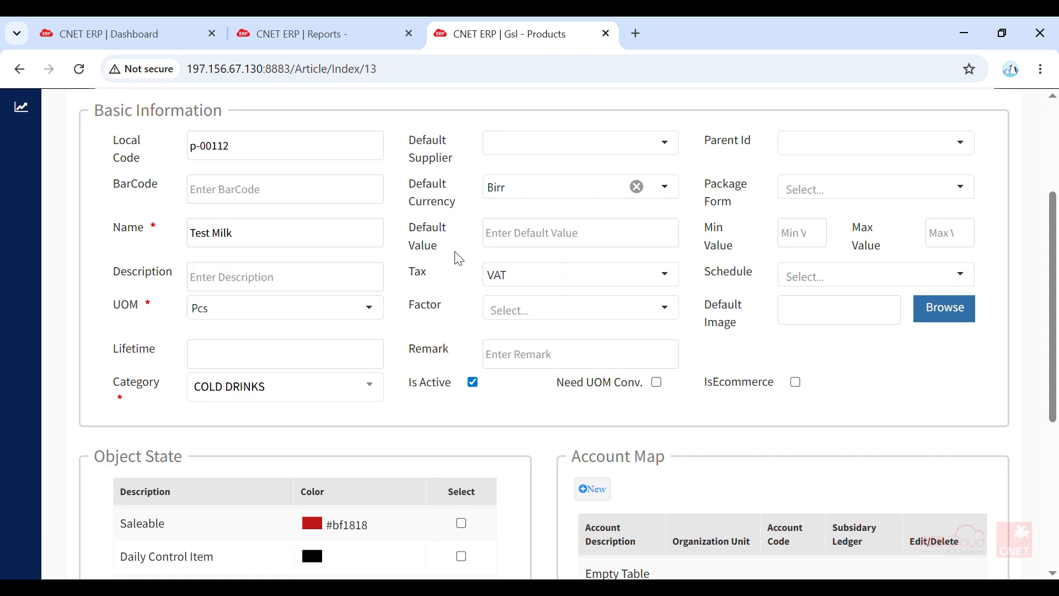
- Set the product's default value to 105.05
{"action": "left_click", "coordinate": [561, 240]}
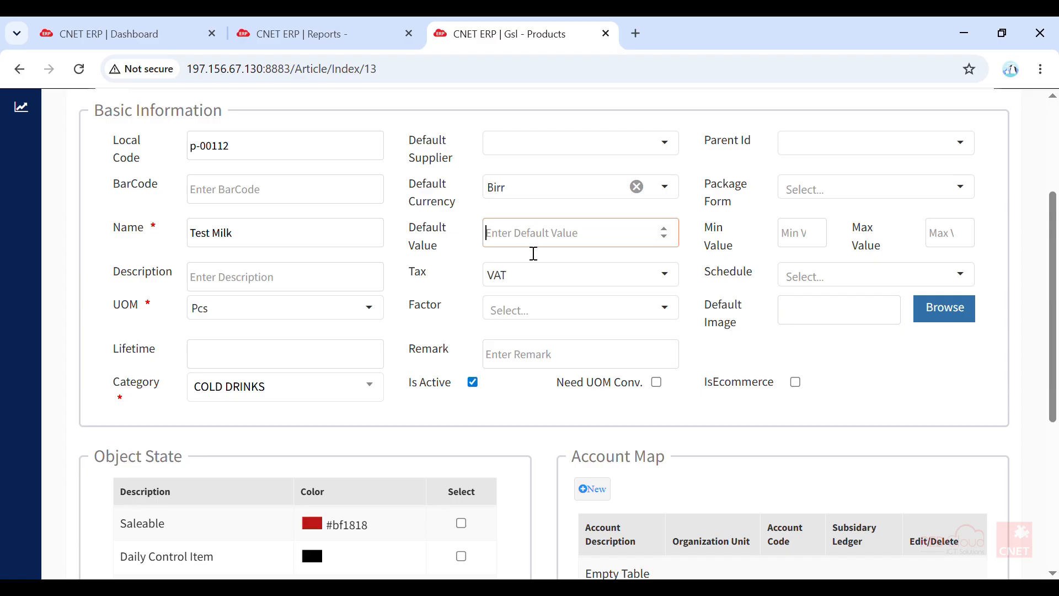
{"action": "left_click_drag", "start_coordinate": [410, 224], "coordinate": [441, 251]}
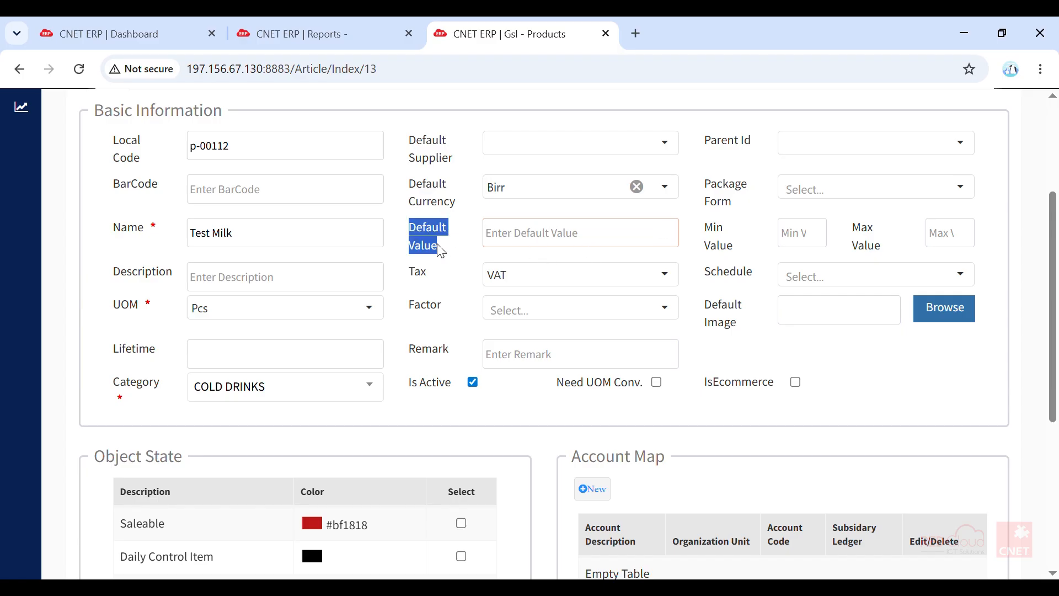
{"action": "left_click", "coordinate": [529, 247]}
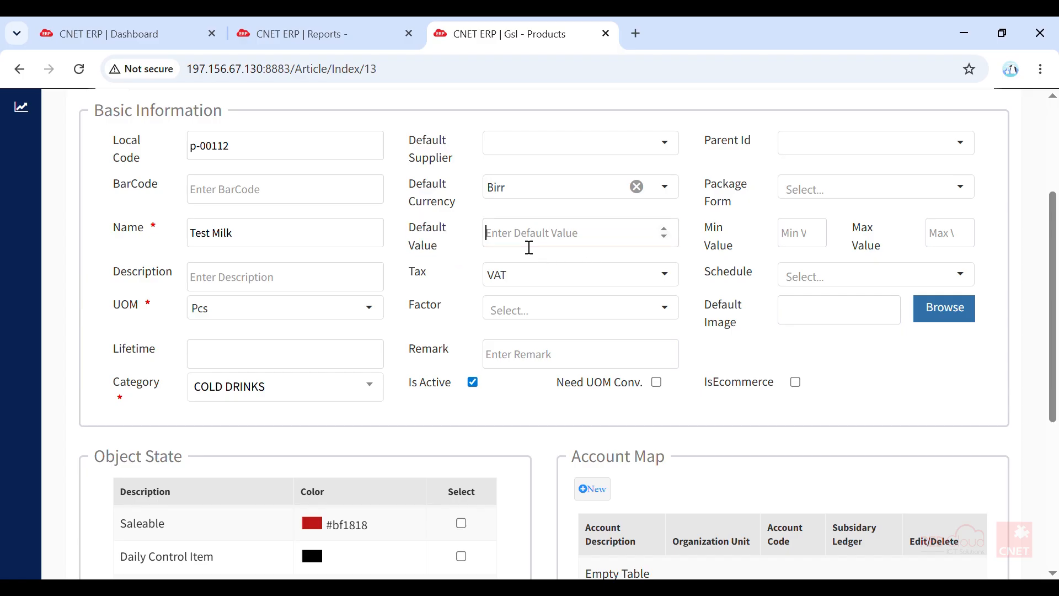
{"action": "type", "text": "105.05"}
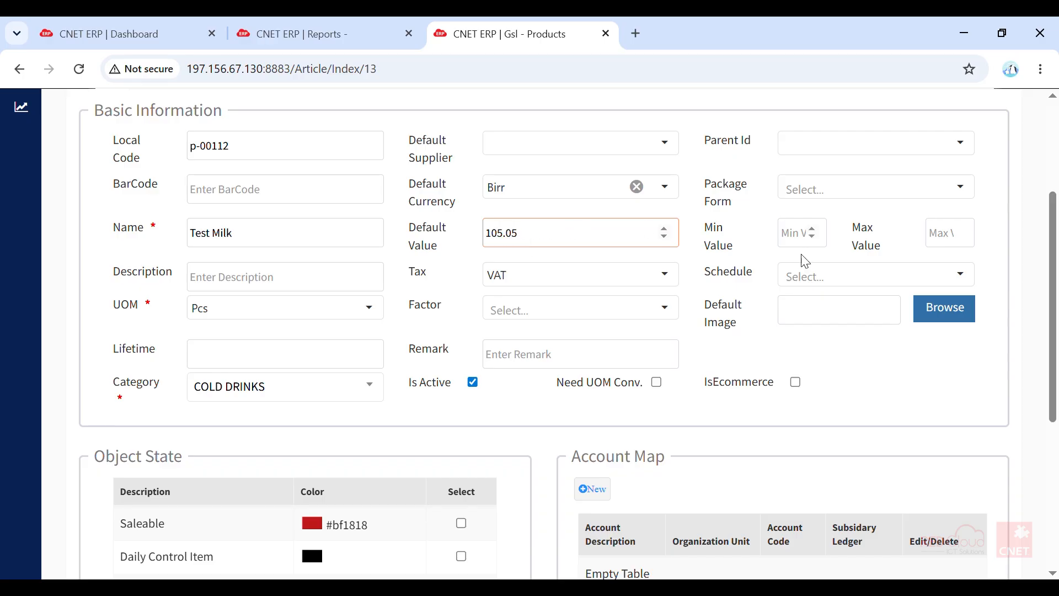
- Try to save the Test Milk product with local code p-00112
{"action": "left_click", "coordinate": [1049, 374]}
{"action": "left_click_drag", "start_coordinate": [1049, 374], "coordinate": [1047, 251]}
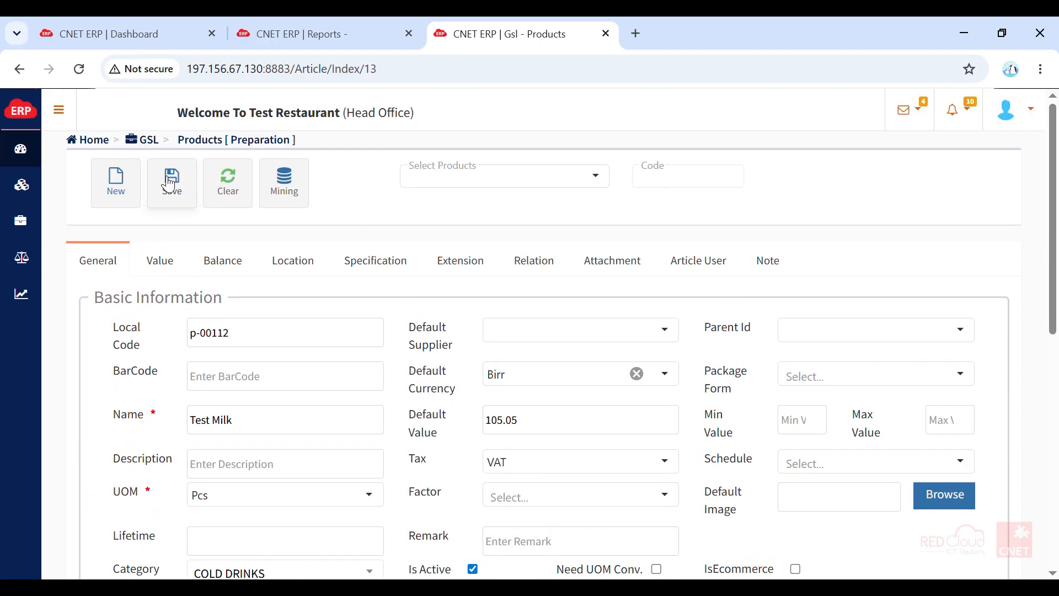
{"action": "left_click", "coordinate": [187, 197]}
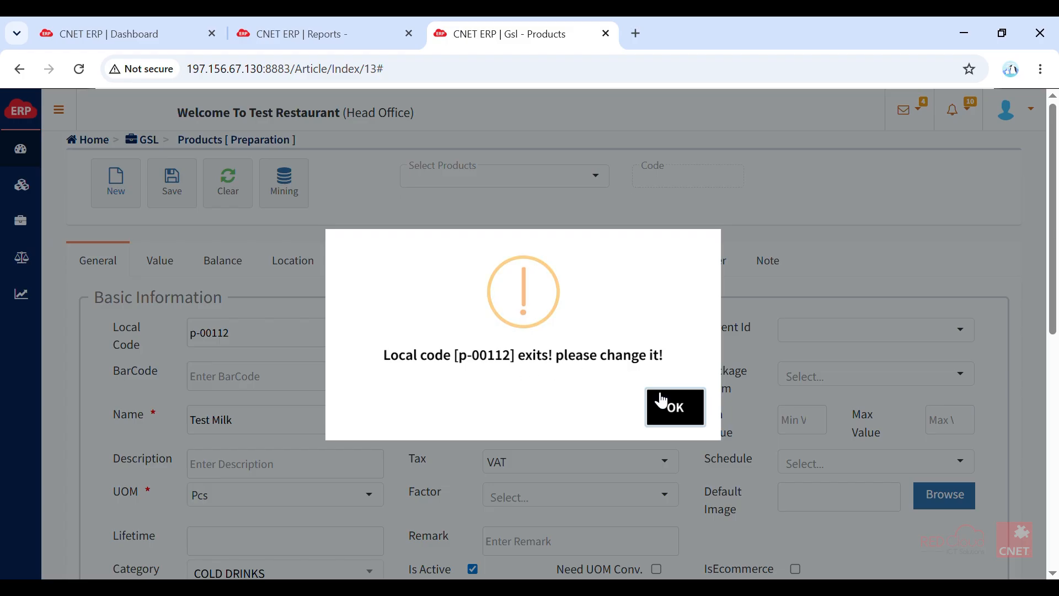
{"action": "left_click", "coordinate": [674, 414]}
- Change the product's local code to p-001123 and save it
{"action": "left_click", "coordinate": [277, 343]}
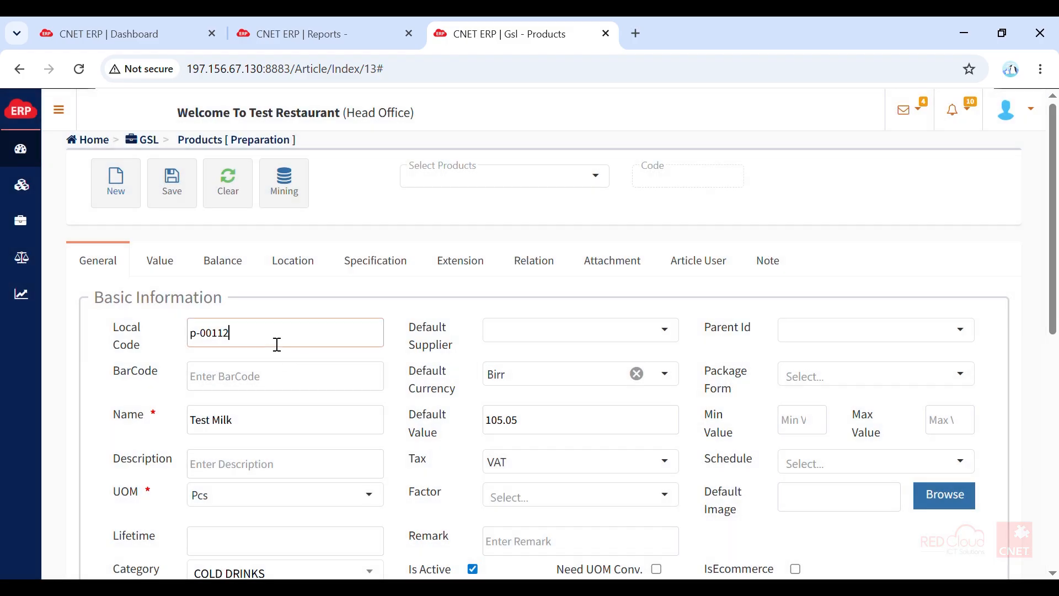
{"action": "left_click", "coordinate": [166, 182]}
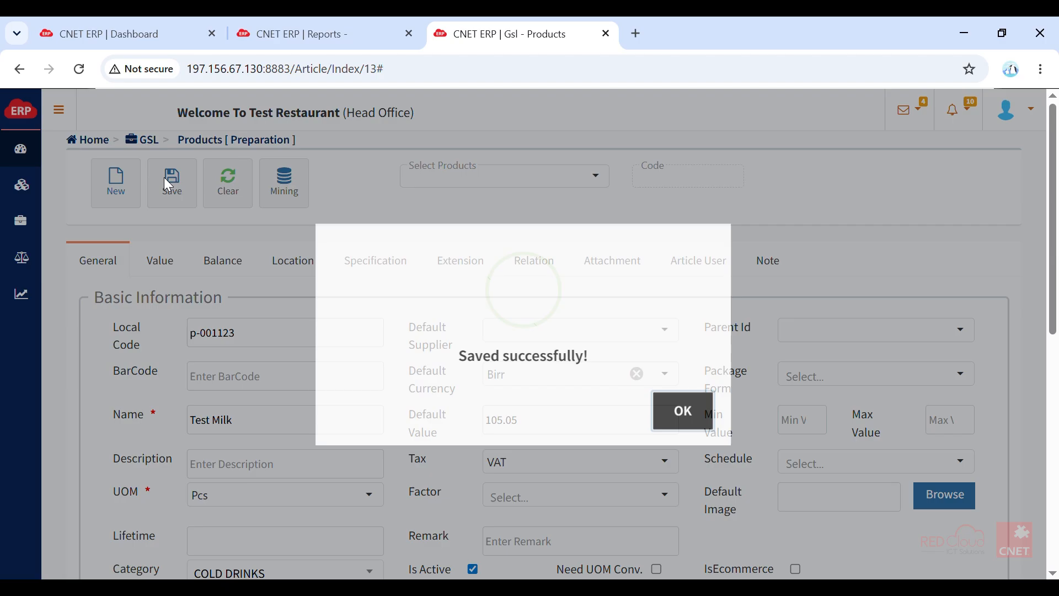
{"action": "left_click", "coordinate": [689, 407]}
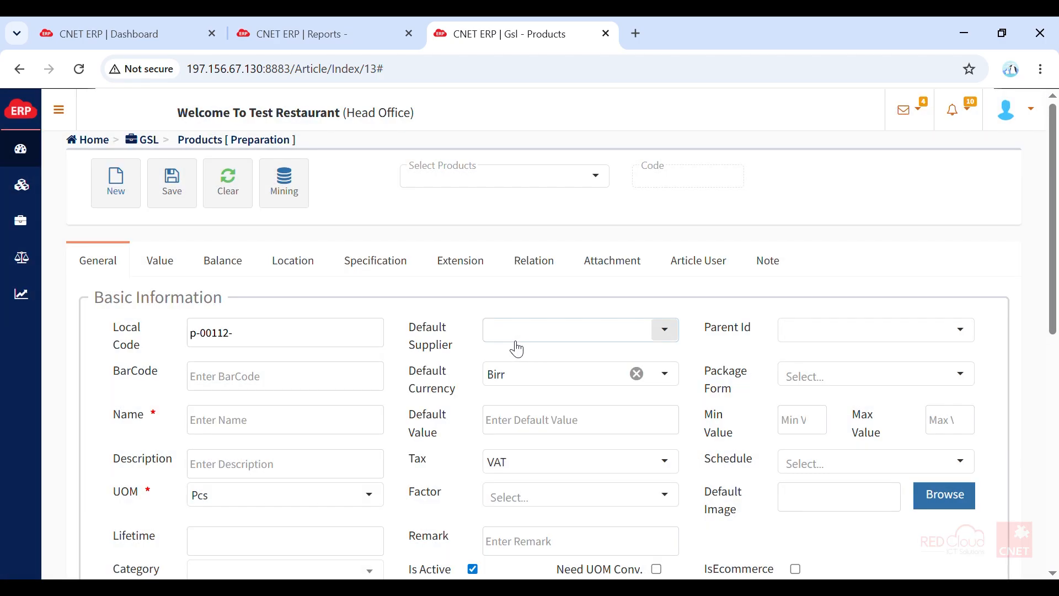
- Search the product selector for "test milk" and load the Test Milk product for editing
{"action": "left_click", "coordinate": [515, 176]}
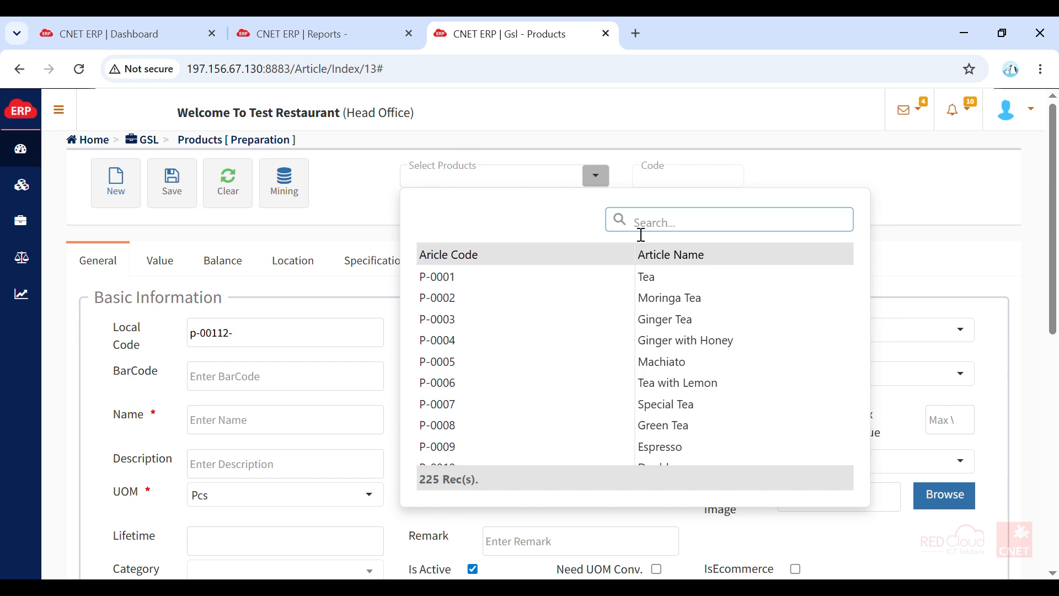
{"action": "type", "text": "test milk"}
{"action": "left_click", "coordinate": [653, 274]}
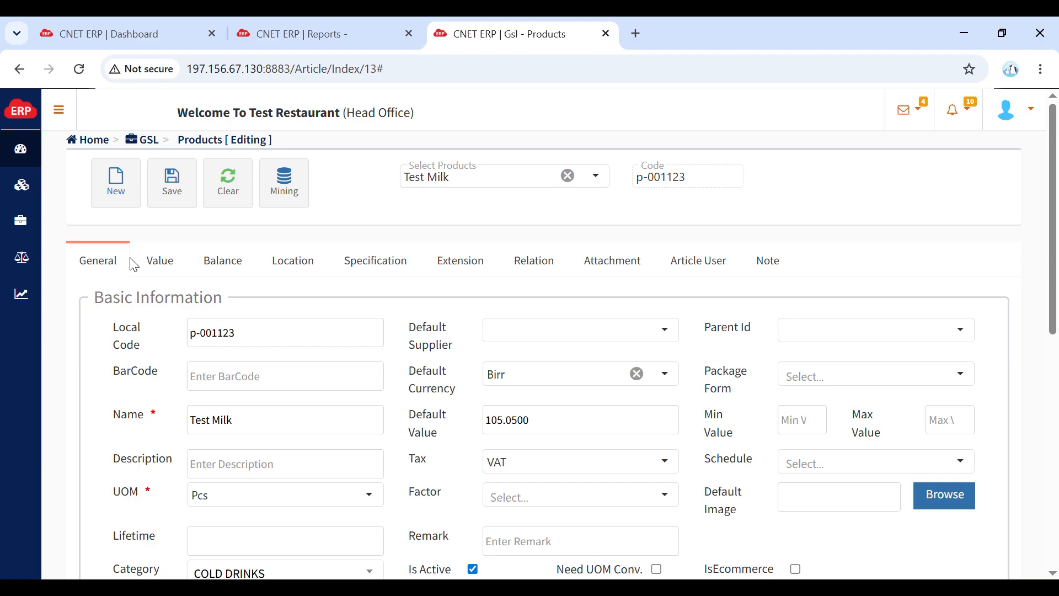
- Add a value factor to Test Milk for the Head Office unit using the Service charge definition and description SC, and save it
{"action": "left_click", "coordinate": [158, 269]}
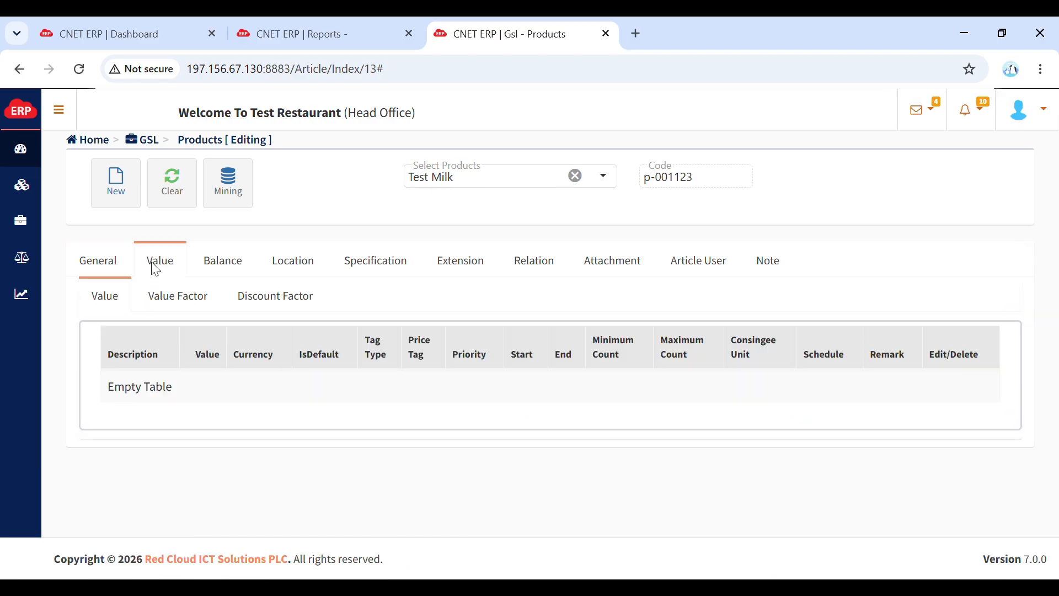
{"action": "left_click", "coordinate": [182, 307]}
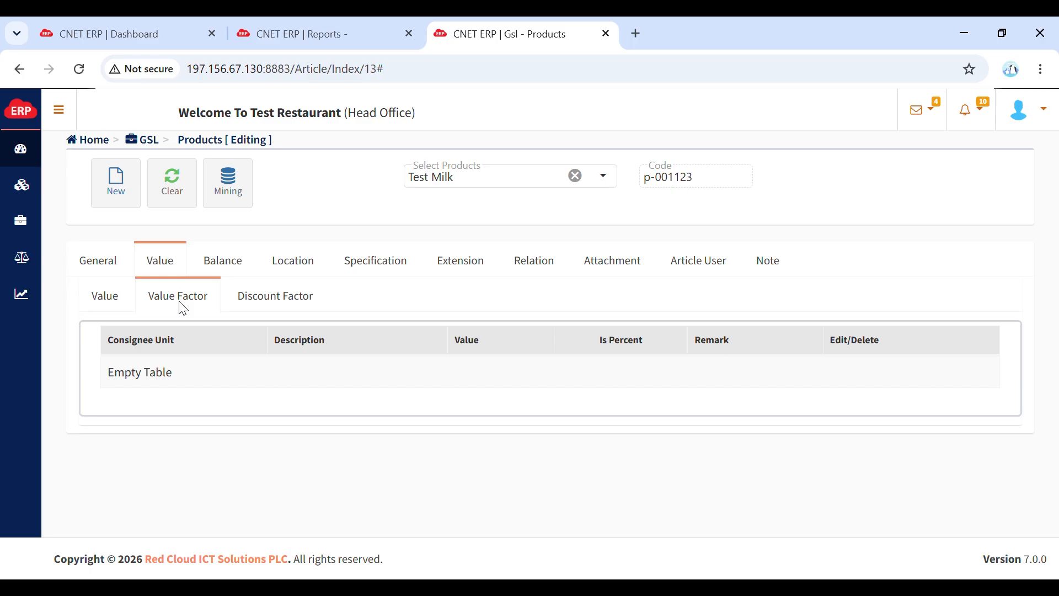
{"action": "left_click", "coordinate": [127, 177]}
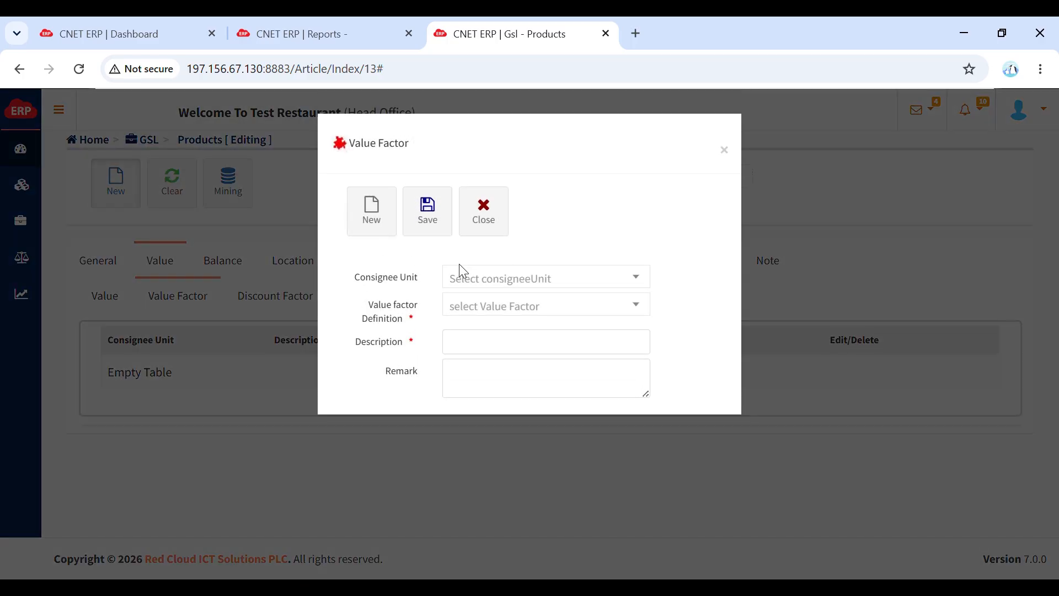
{"action": "left_click", "coordinate": [508, 286]}
{"action": "left_click", "coordinate": [495, 338]}
{"action": "left_click", "coordinate": [555, 308]}
{"action": "left_click", "coordinate": [513, 361]}
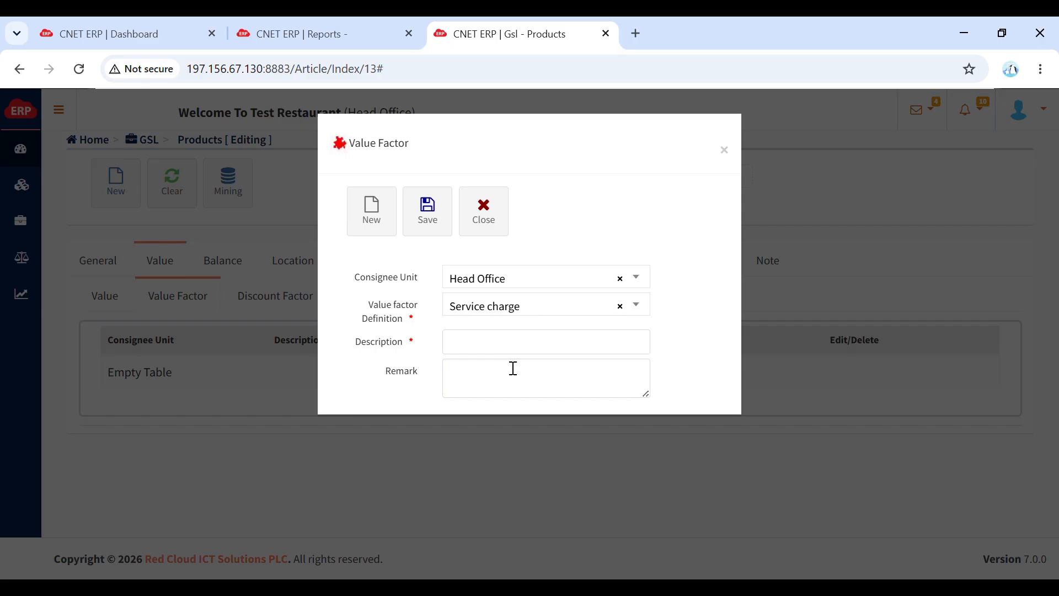
{"action": "left_click", "coordinate": [530, 356]}
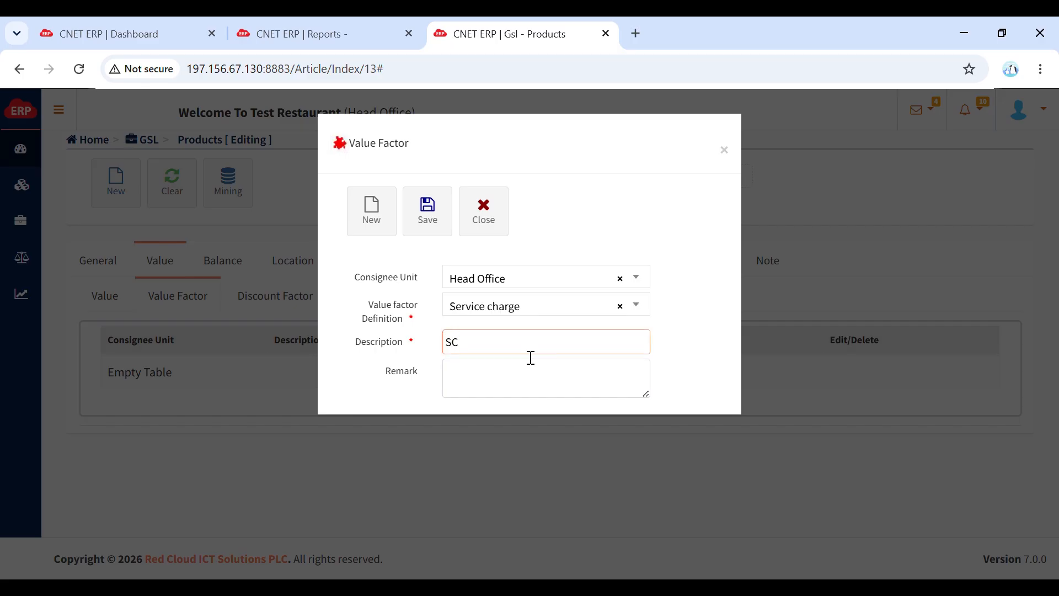
{"action": "left_click", "coordinate": [428, 209]}
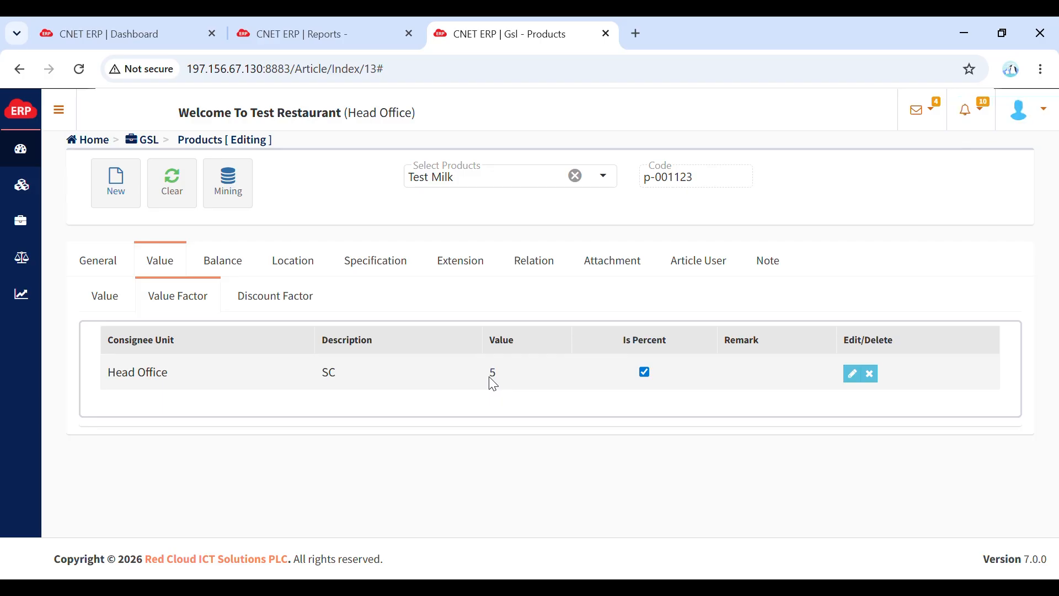
- Clear the Test Milk selection and open the Products document list under the GSL articles
{"action": "left_click", "coordinate": [575, 176]}
{"action": "left_click", "coordinate": [110, 268]}
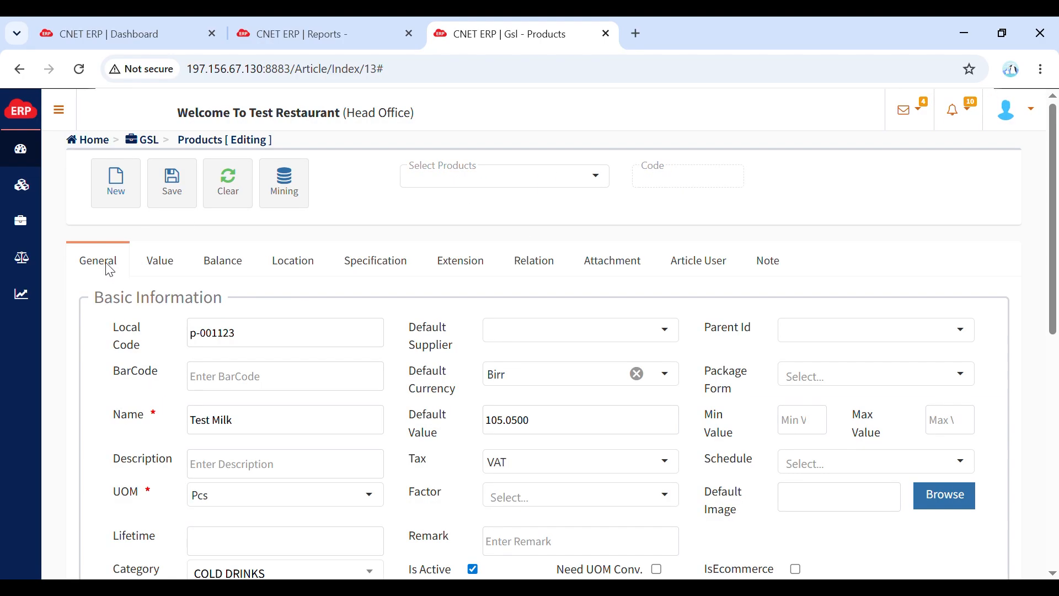
{"action": "left_click", "coordinate": [60, 112]}
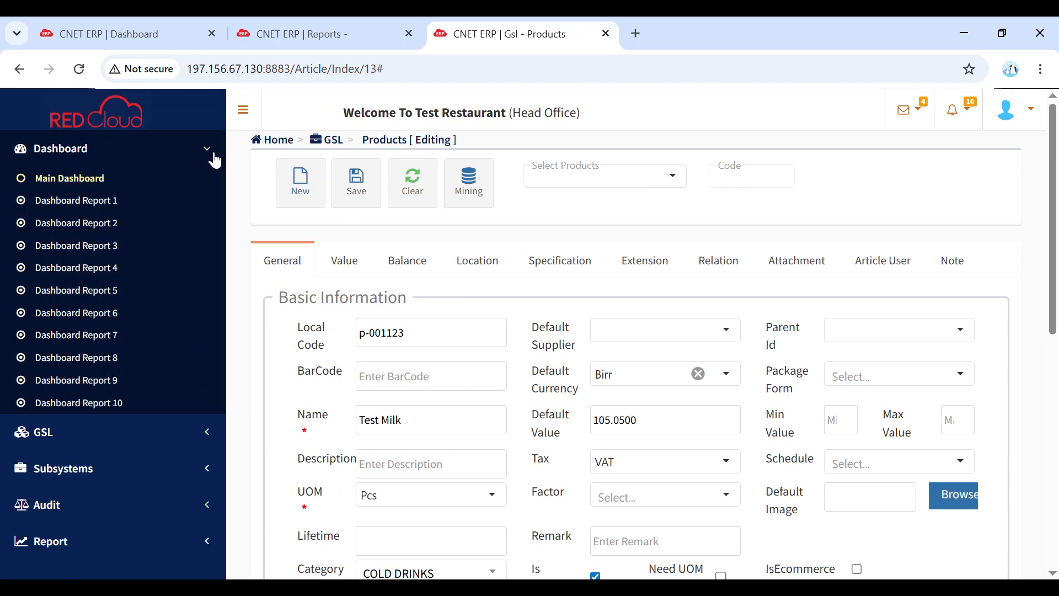
{"action": "left_click", "coordinate": [214, 159]}
{"action": "left_click", "coordinate": [82, 193]}
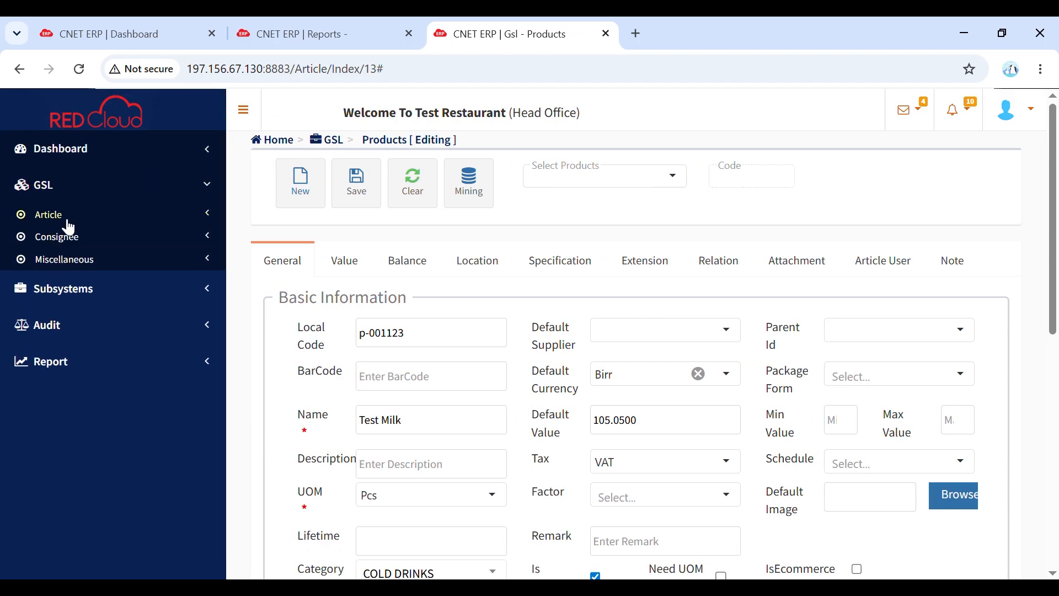
{"action": "left_click", "coordinate": [75, 217]}
{"action": "left_click", "coordinate": [74, 235]}
{"action": "left_click", "coordinate": [62, 218]}
{"action": "left_click", "coordinate": [68, 241]}
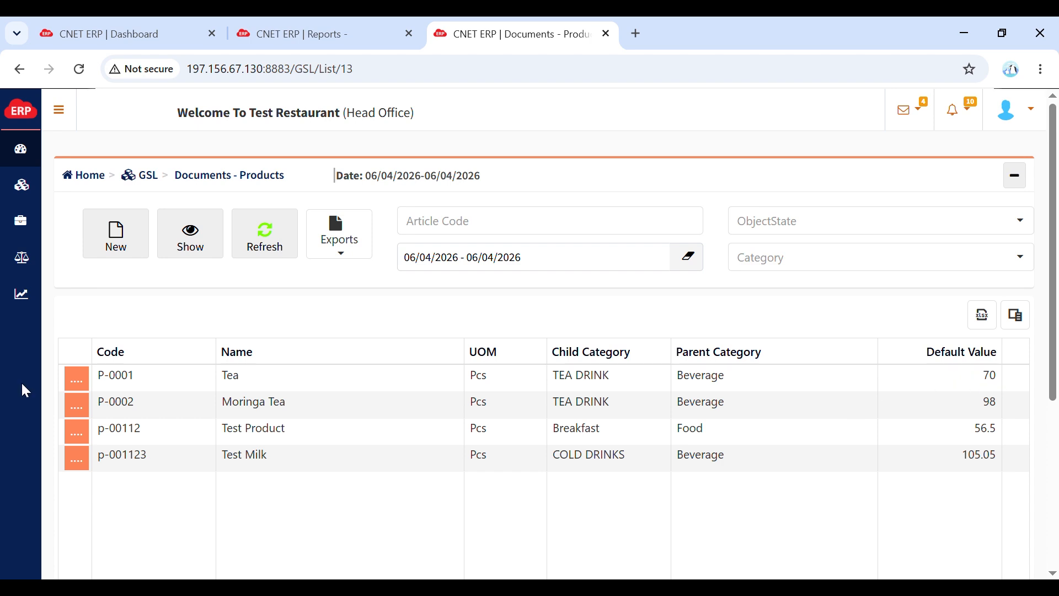
- Open the Tea product from the list for editing and set its default value to 100
{"action": "left_click", "coordinate": [78, 380]}
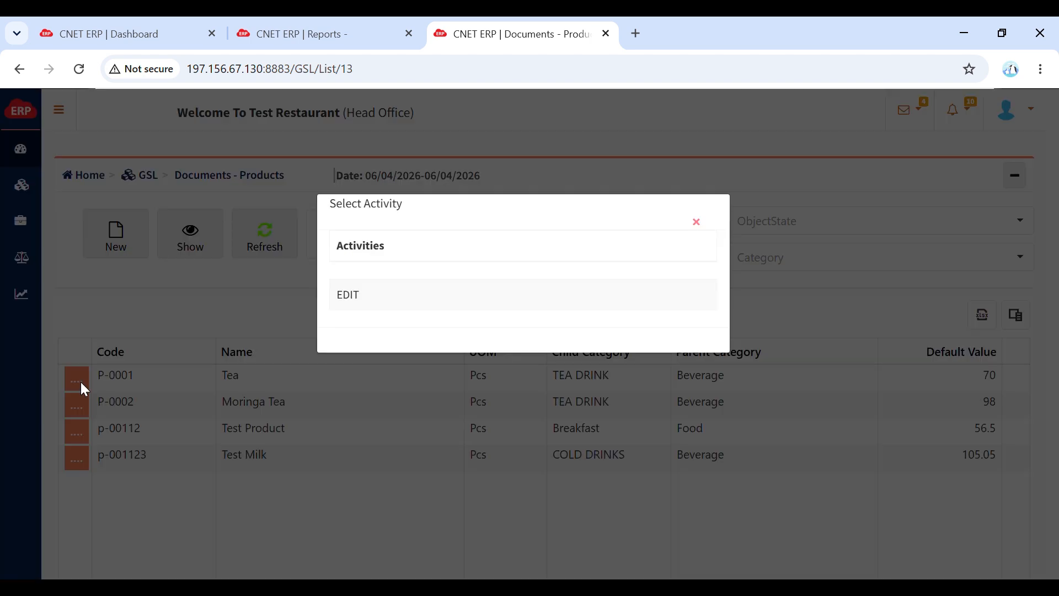
{"action": "left_click", "coordinate": [372, 310]}
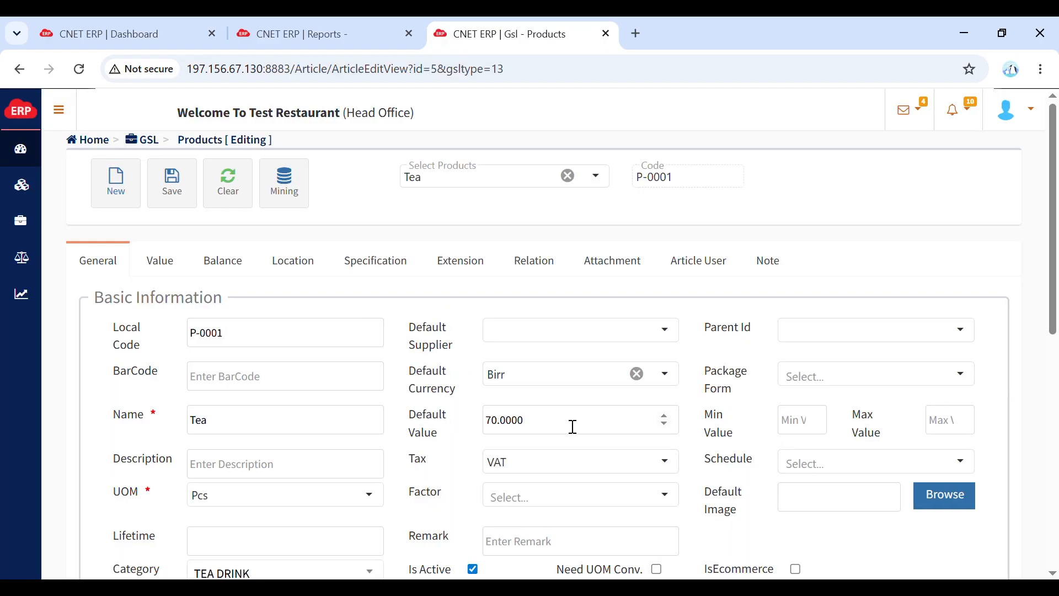
{"action": "left_click_drag", "start_coordinate": [561, 426], "coordinate": [449, 423]}
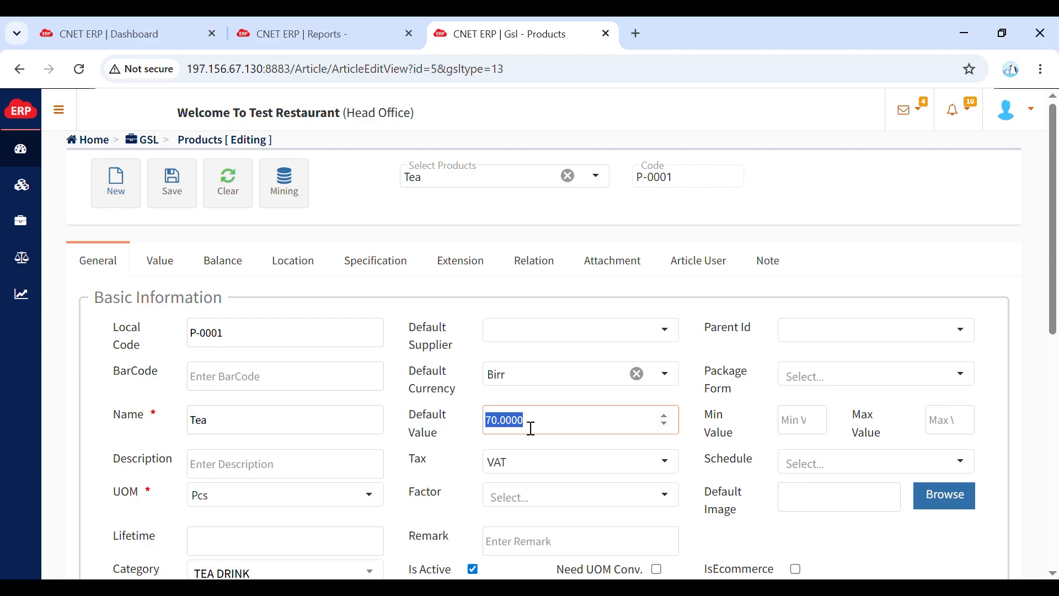
{"action": "type", "text": "100"}
- Deactivate the Tea product with its Is Active option and reactivate it
{"action": "left_click_drag", "start_coordinate": [1056, 307], "coordinate": [1056, 371]}
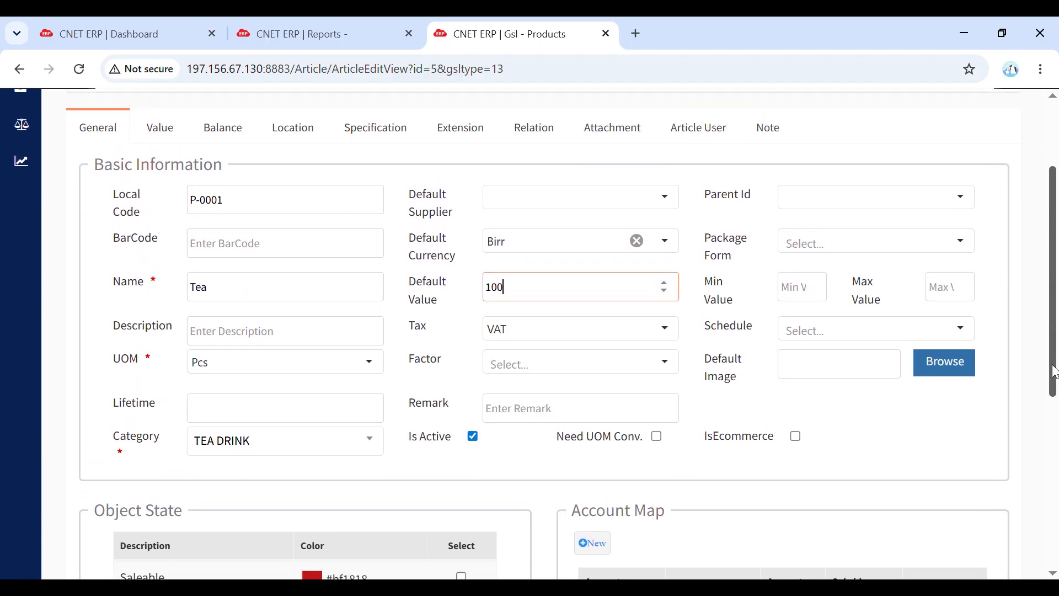
{"action": "left_click", "coordinate": [472, 441]}
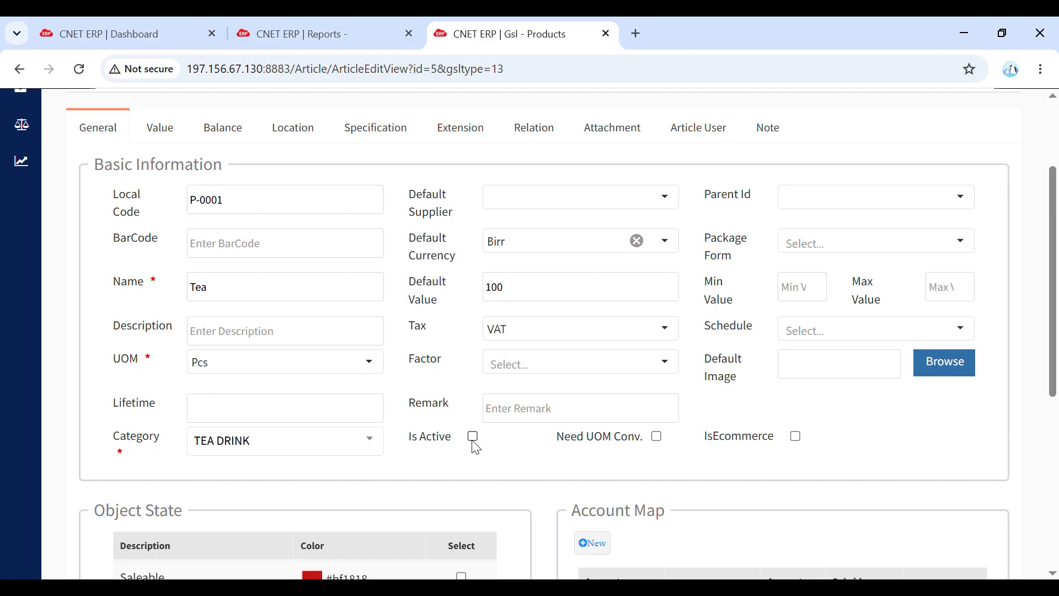
{"action": "left_click", "coordinate": [475, 444]}
- Save the edited Tea product and dismiss the confirmation message
{"action": "scroll", "coordinate": [476, 448], "scroll_direction": "up", "scroll_amount": 3}
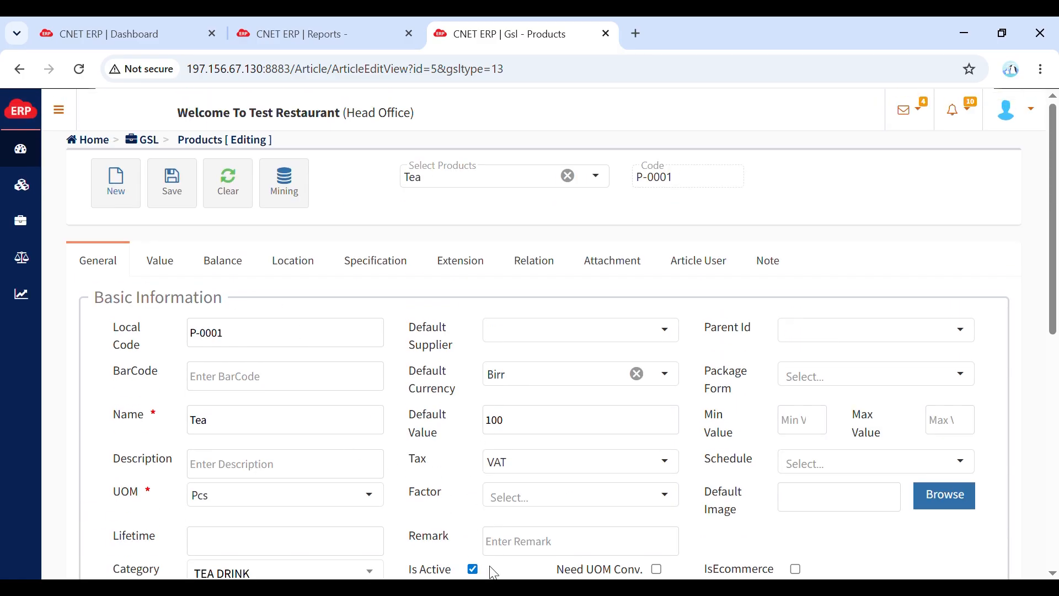
{"action": "left_click", "coordinate": [177, 188]}
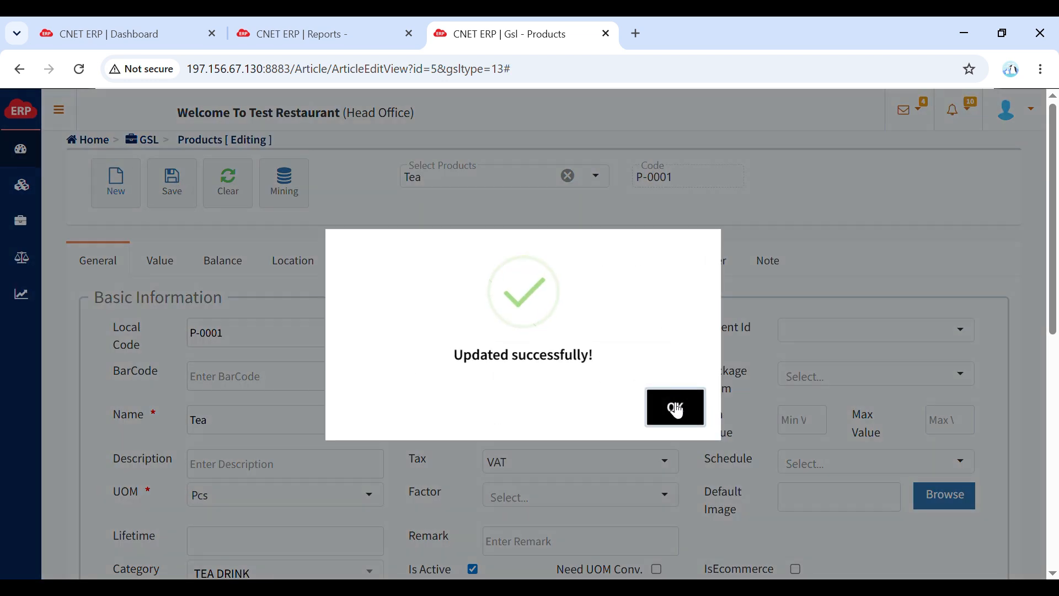
{"action": "left_click", "coordinate": [675, 407]}
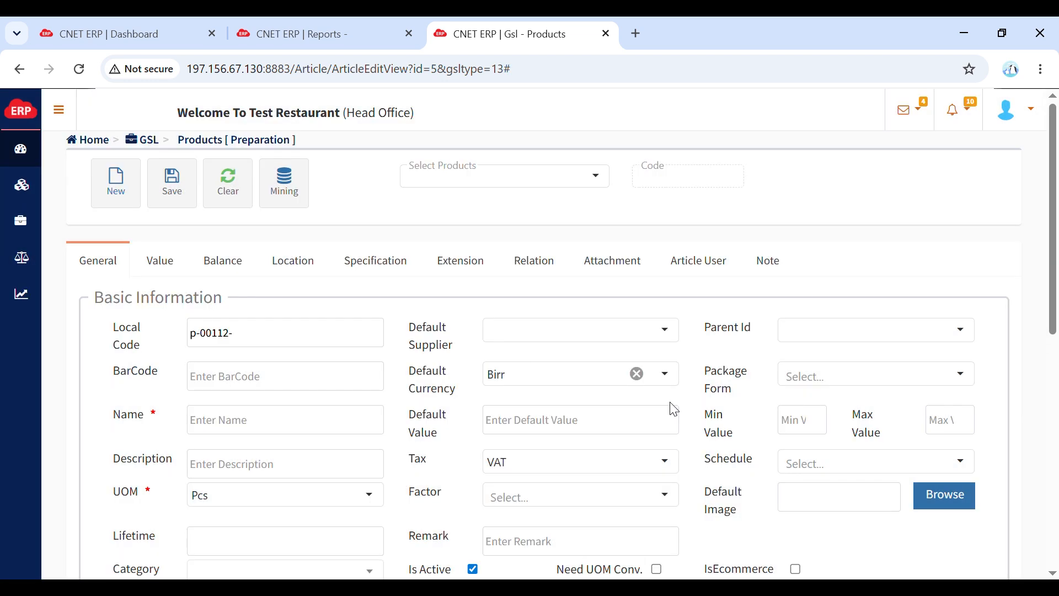
- Open the Employee document list under the GSL consignees and start a new employee record
{"action": "left_click", "coordinate": [62, 111]}
{"action": "left_click", "coordinate": [82, 432]}
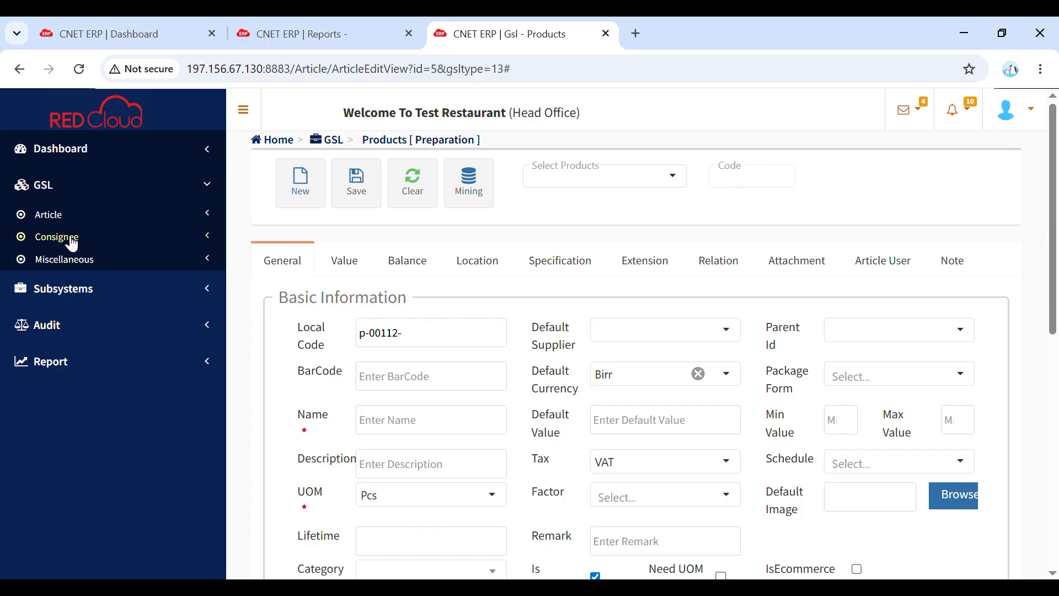
{"action": "left_click", "coordinate": [72, 241]}
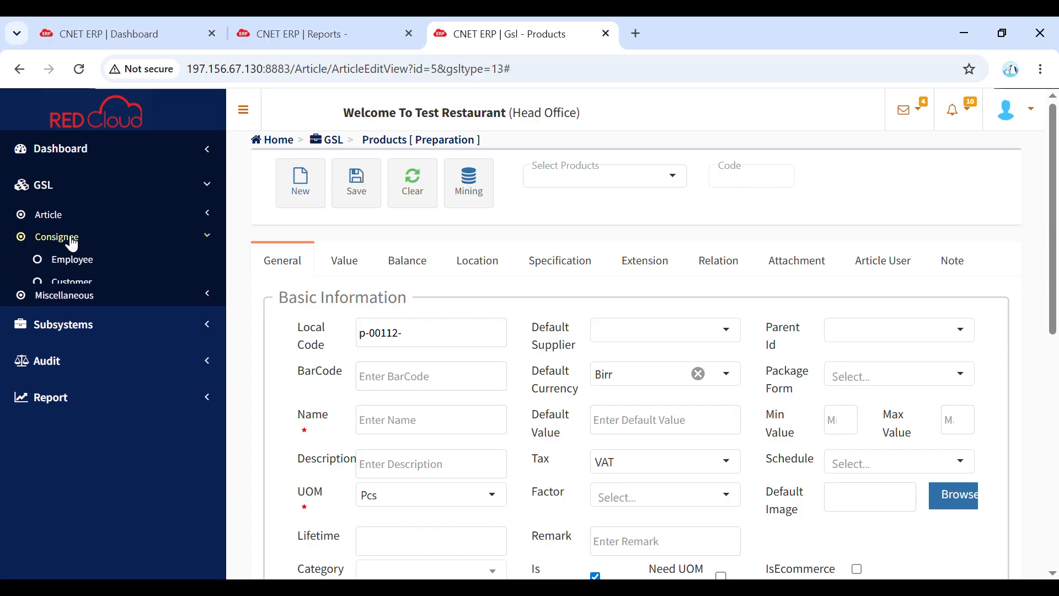
{"action": "left_click", "coordinate": [82, 264]}
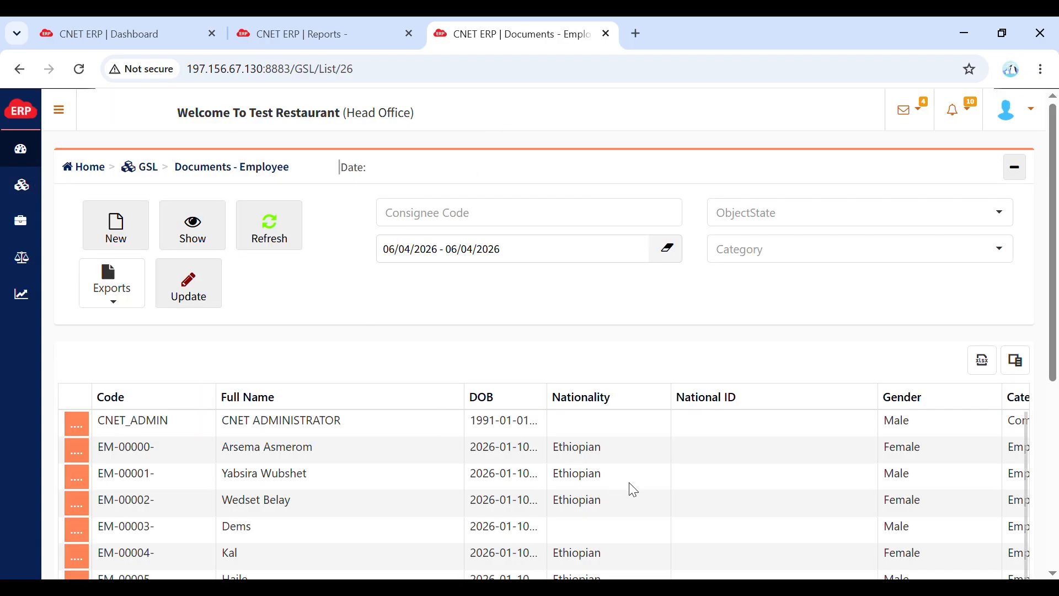
{"action": "mouse_move", "coordinate": [1057, 304]}
{"action": "left_mouse_down"}
{"action": "mouse_move", "coordinate": [1057, 342]}
{"action": "mouse_move", "coordinate": [1057, 307]}
{"action": "left_mouse_up"}
{"action": "left_click", "coordinate": [125, 239]}
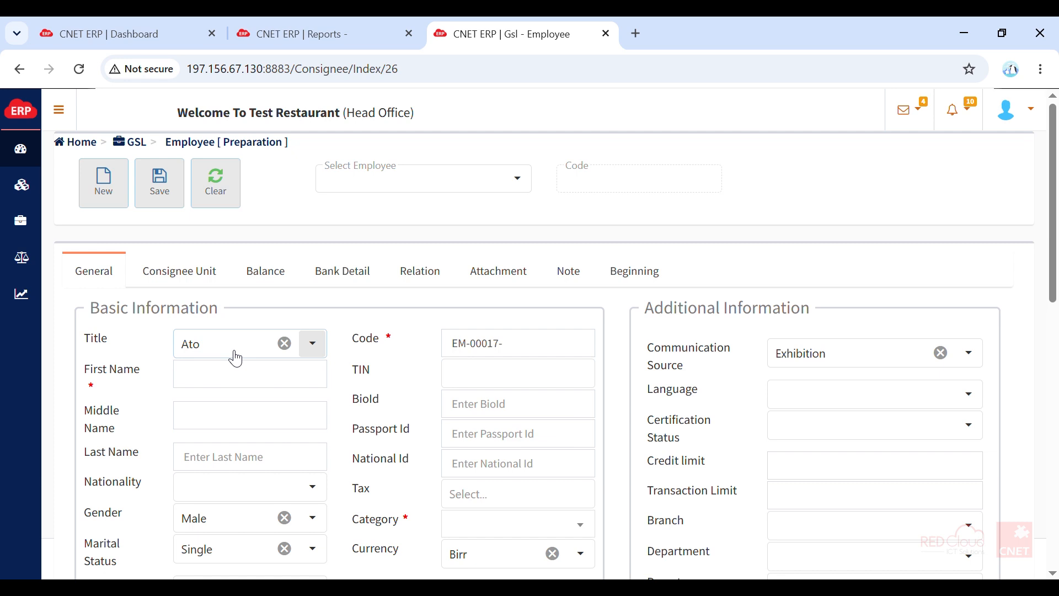
- Enter Test Employee as the new employee's first name and set the category to Employee
{"action": "left_click", "coordinate": [210, 386]}
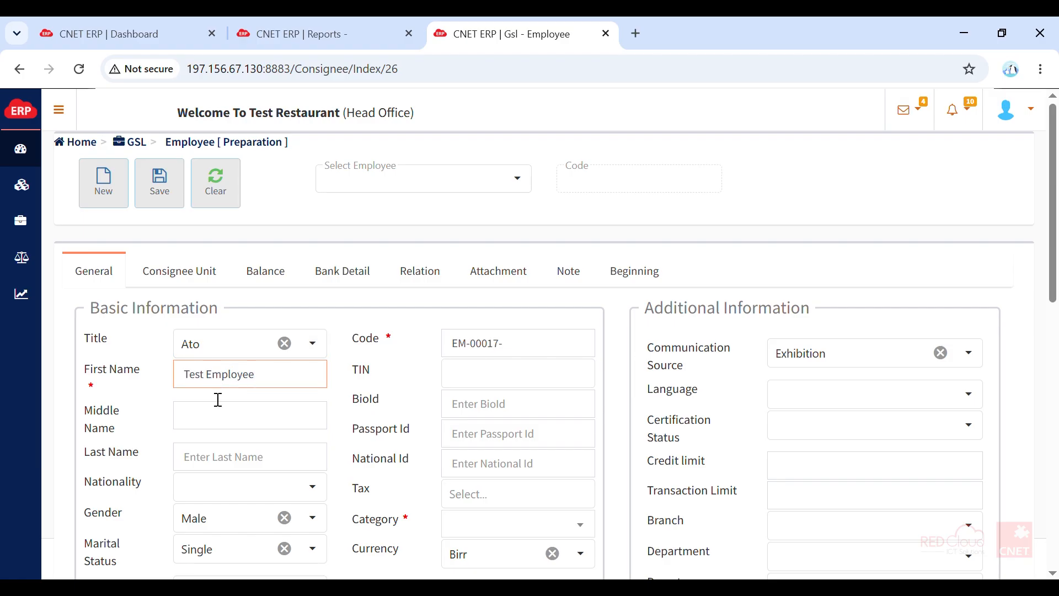
{"action": "left_click", "coordinate": [236, 428]}
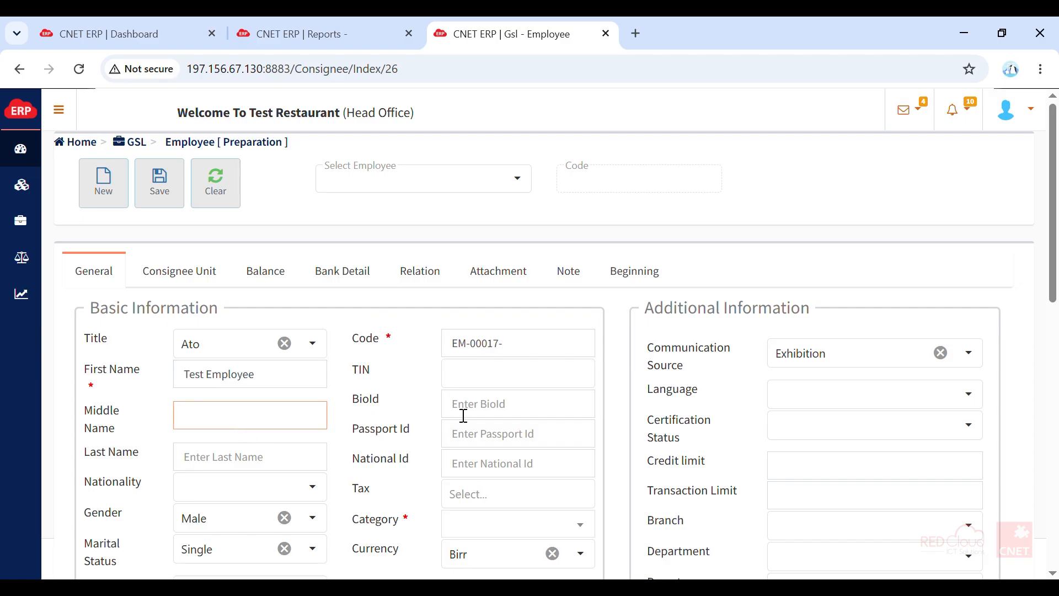
{"action": "left_click_drag", "start_coordinate": [1054, 283], "coordinate": [1054, 321]}
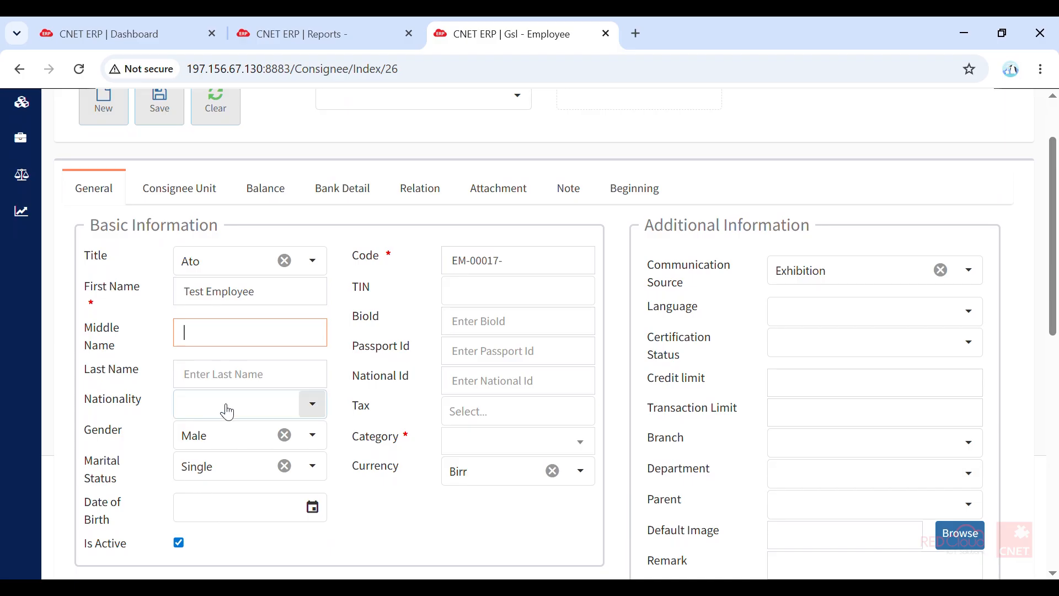
{"action": "left_click", "coordinate": [508, 448]}
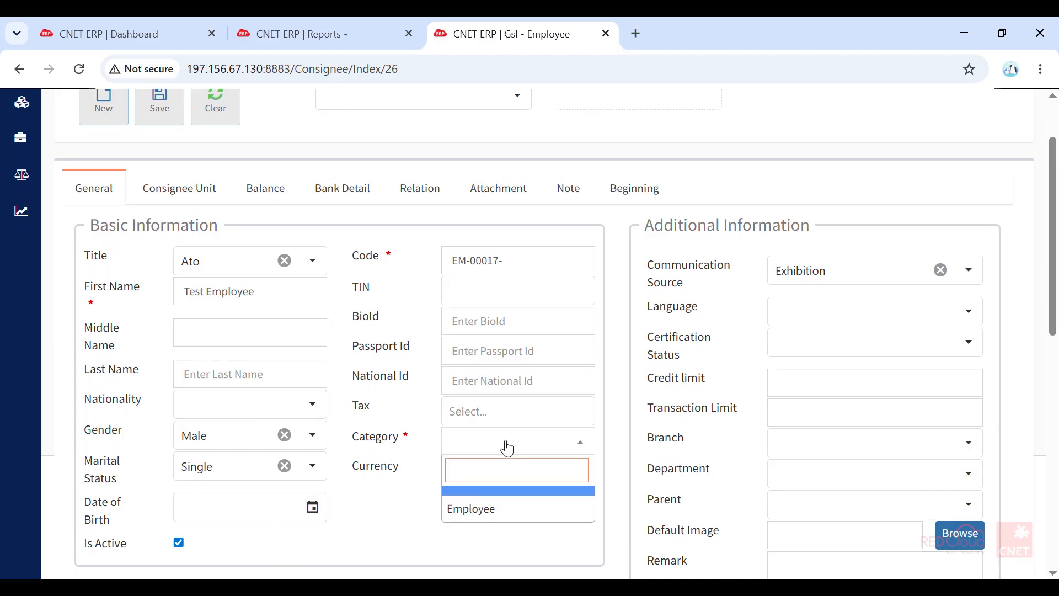
{"action": "left_click", "coordinate": [498, 511]}
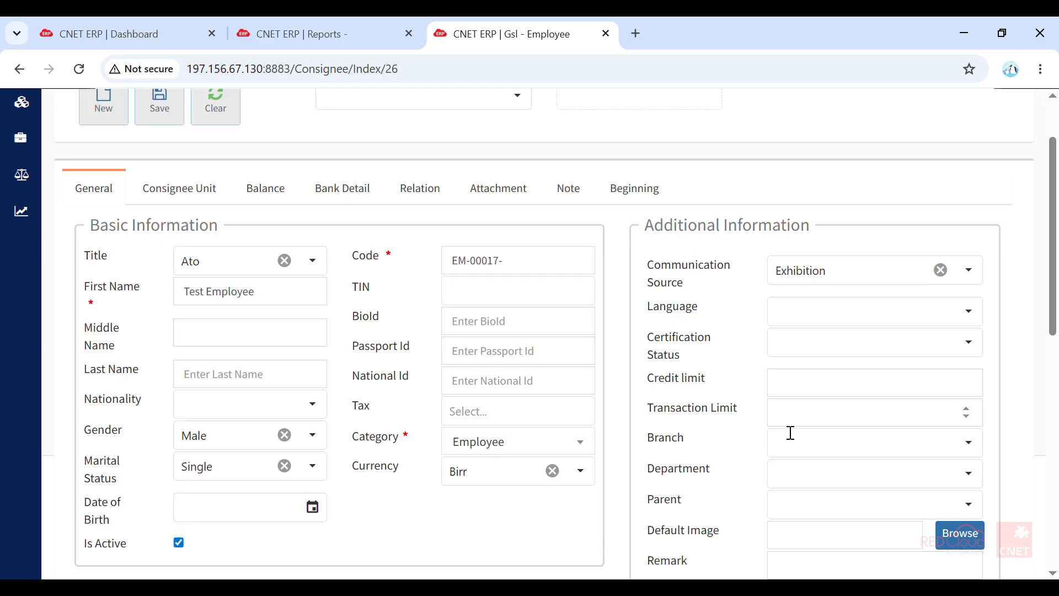
- Set the new employee's branch to Head Office and look through the available departments without choosing one
{"action": "left_click", "coordinate": [812, 450]}
{"action": "left_click", "coordinate": [718, 281]}
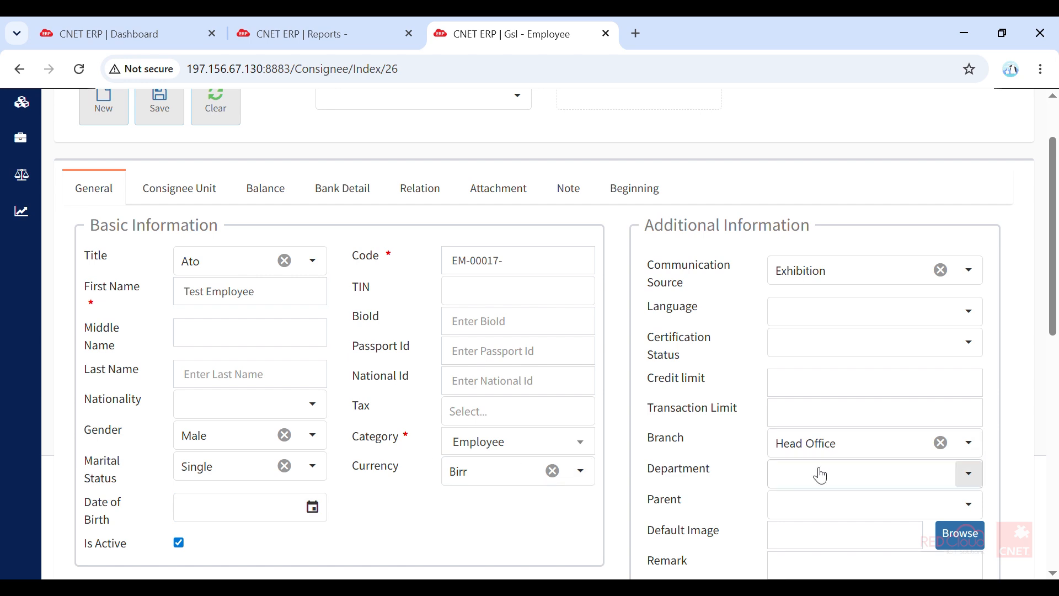
{"action": "left_click", "coordinate": [840, 482]}
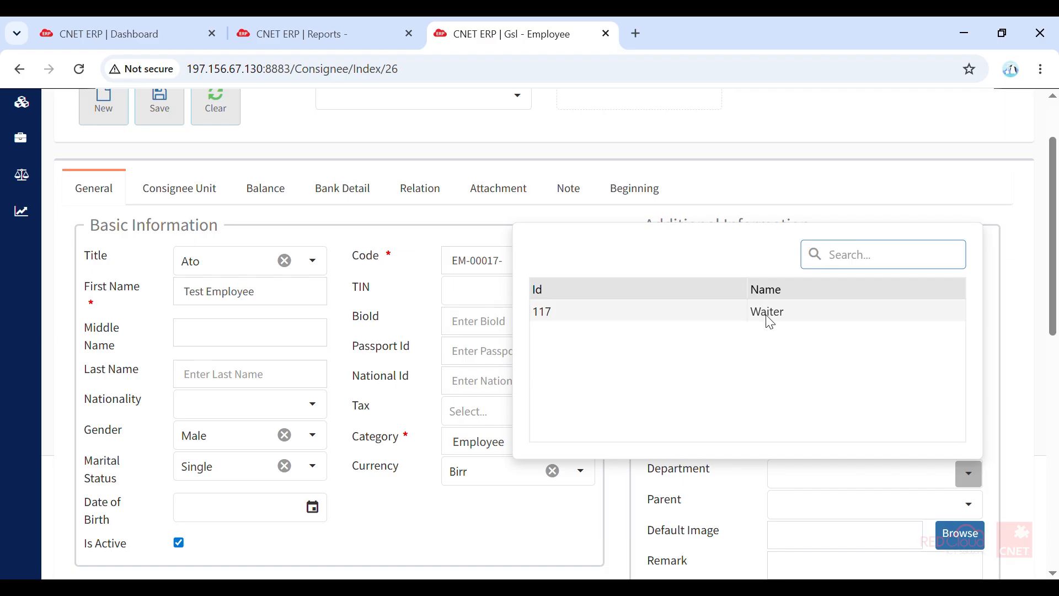
{"action": "left_click", "coordinate": [808, 476]}
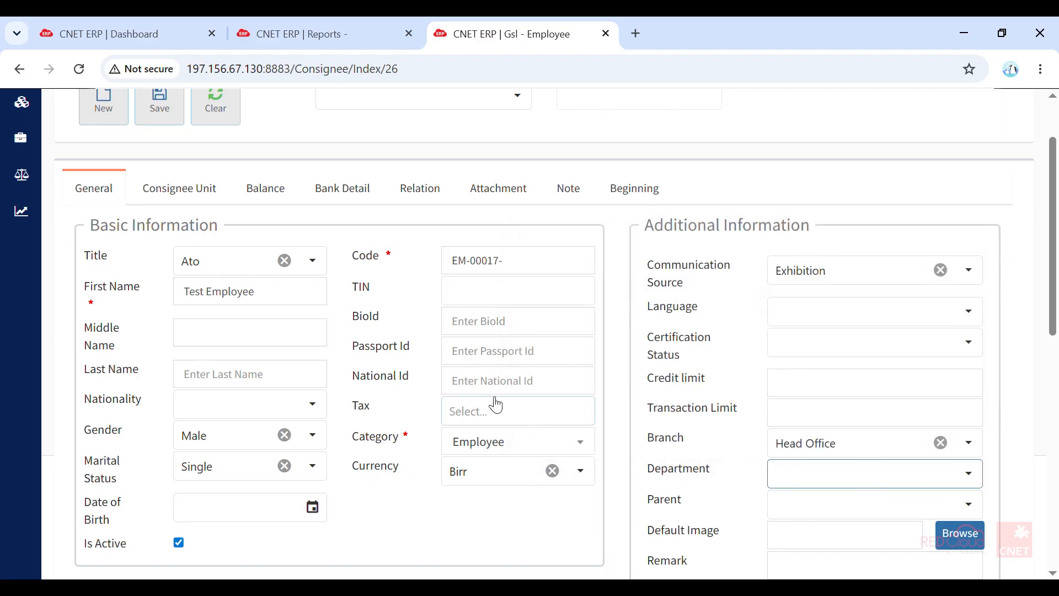
- Save the new employee record and dismiss the confirmation message
{"action": "scroll", "coordinate": [496, 405], "scroll_direction": "up", "scroll_amount": 2}
{"action": "left_click", "coordinate": [159, 197]}
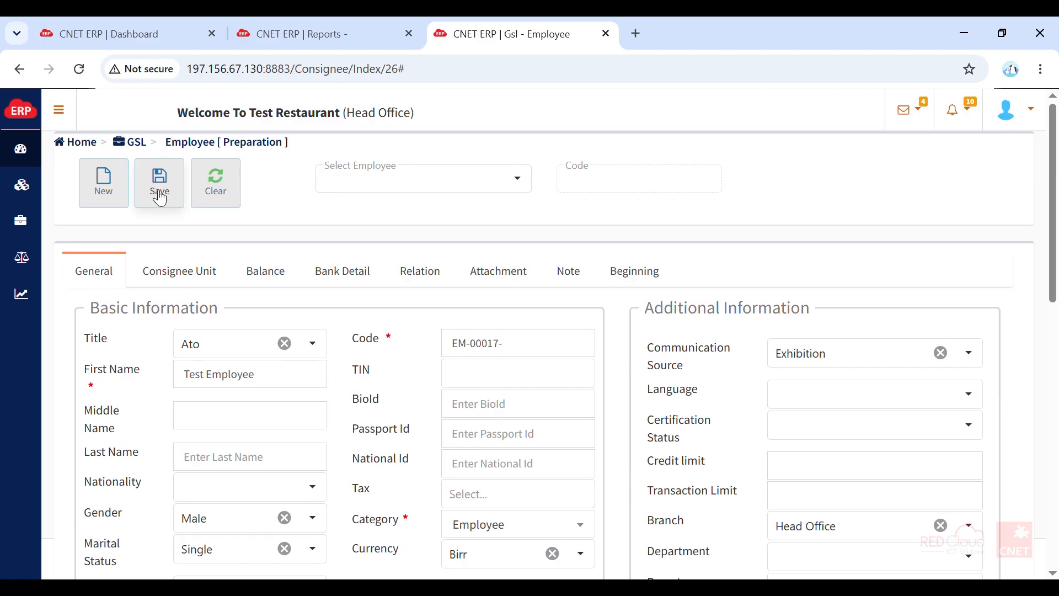
{"action": "left_click", "coordinate": [688, 416]}
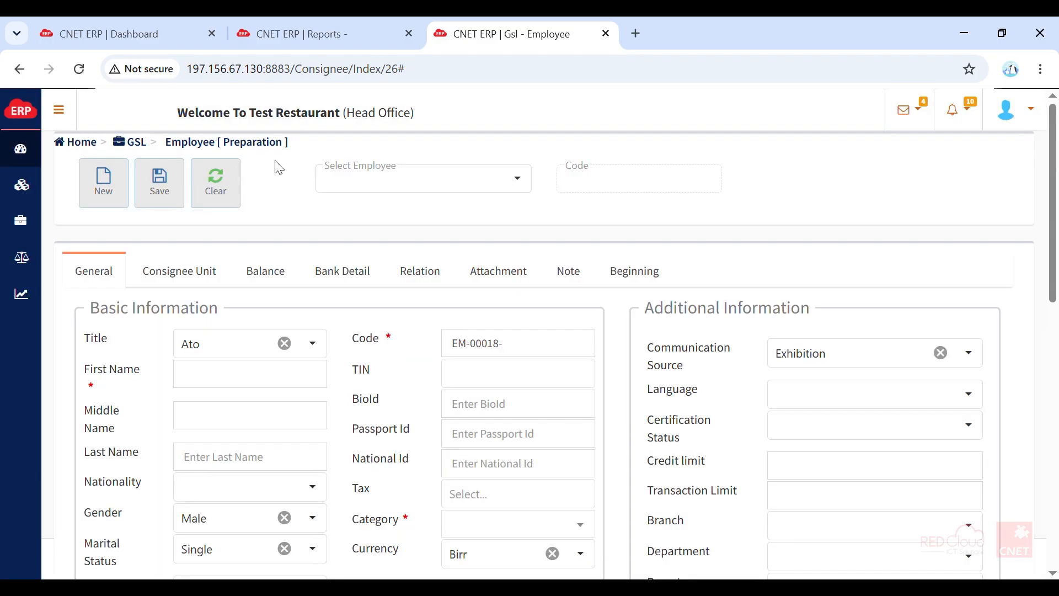
- Return to the Employee document list and open the administrator's record for editing
{"action": "left_click", "coordinate": [200, 143]}
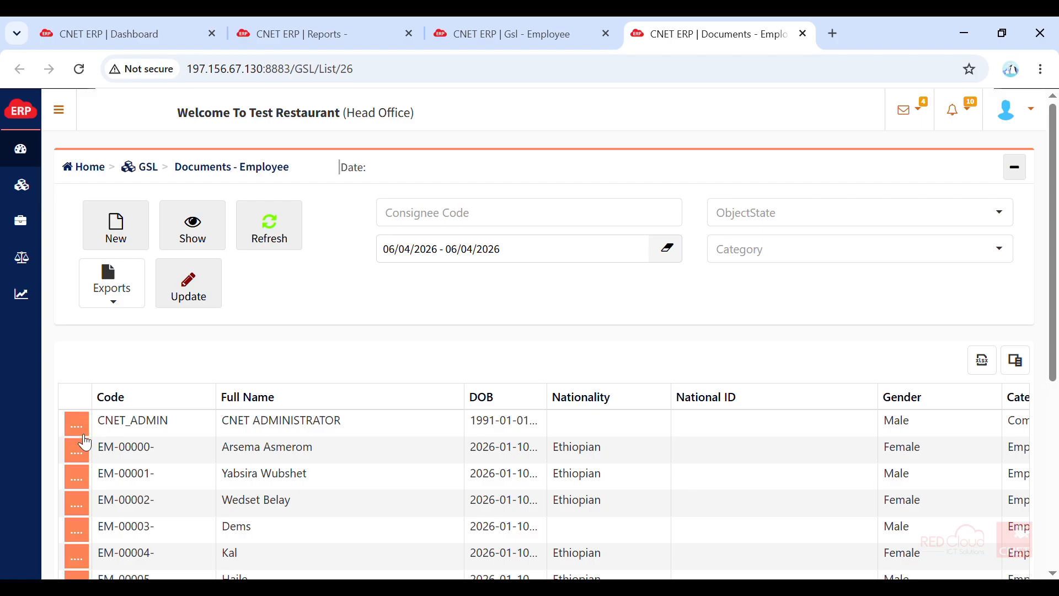
{"action": "left_click", "coordinate": [78, 428]}
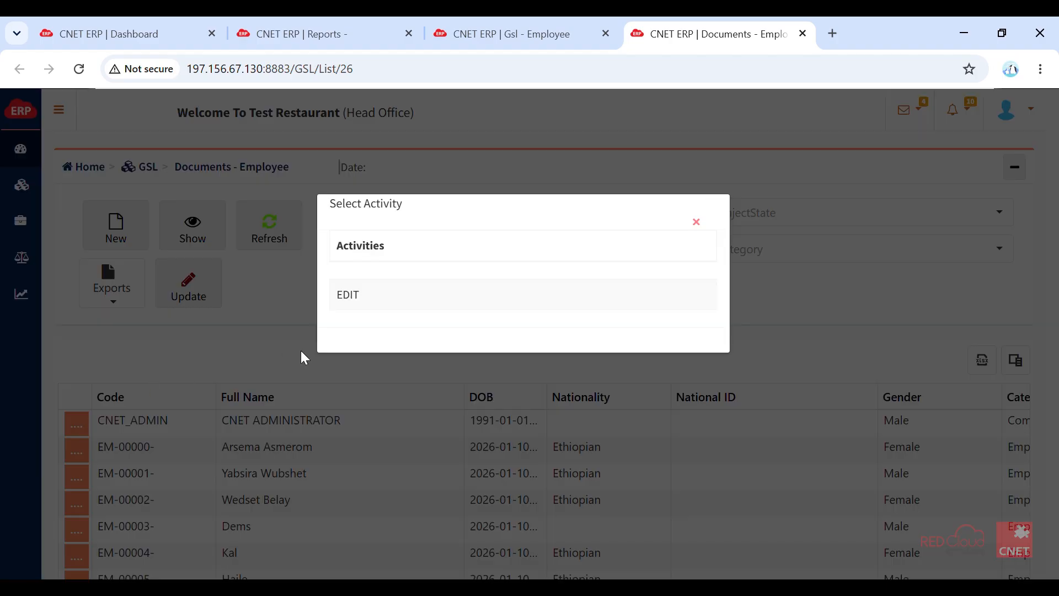
{"action": "left_click", "coordinate": [413, 299]}
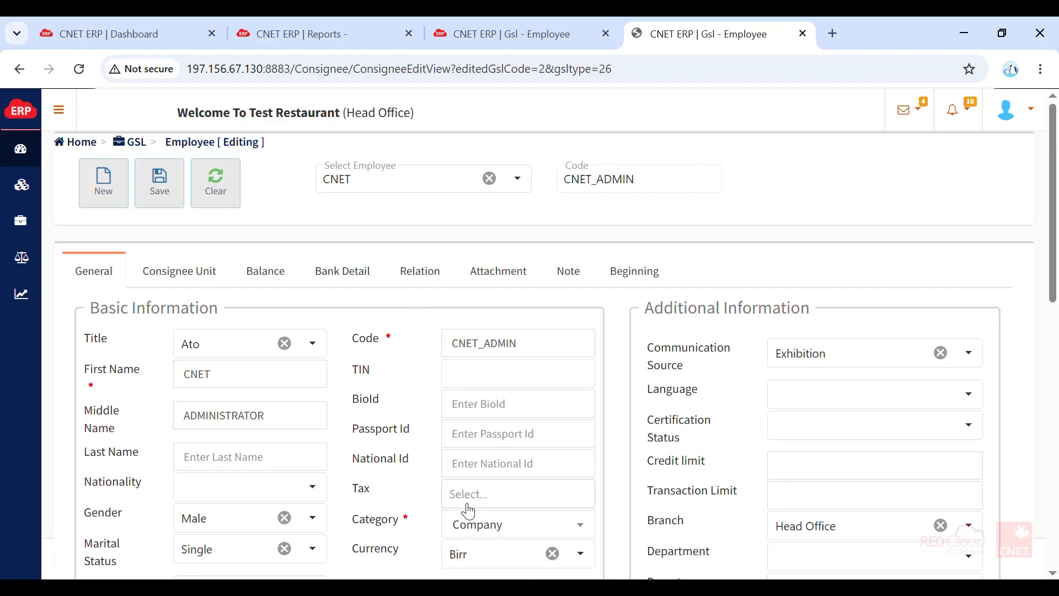
{"action": "scroll", "coordinate": [468, 510], "scroll_direction": "down", "scroll_amount": 3}
{"action": "scroll", "coordinate": [461, 502], "scroll_direction": "up", "scroll_amount": 2}
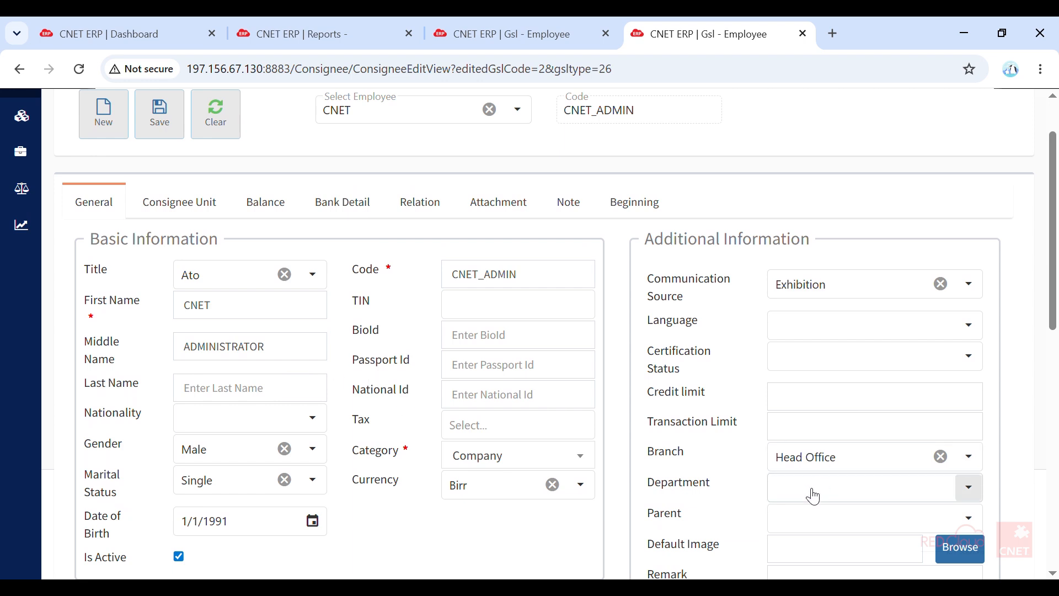
{"action": "scroll", "coordinate": [813, 496], "scroll_direction": "up", "scroll_amount": 2}
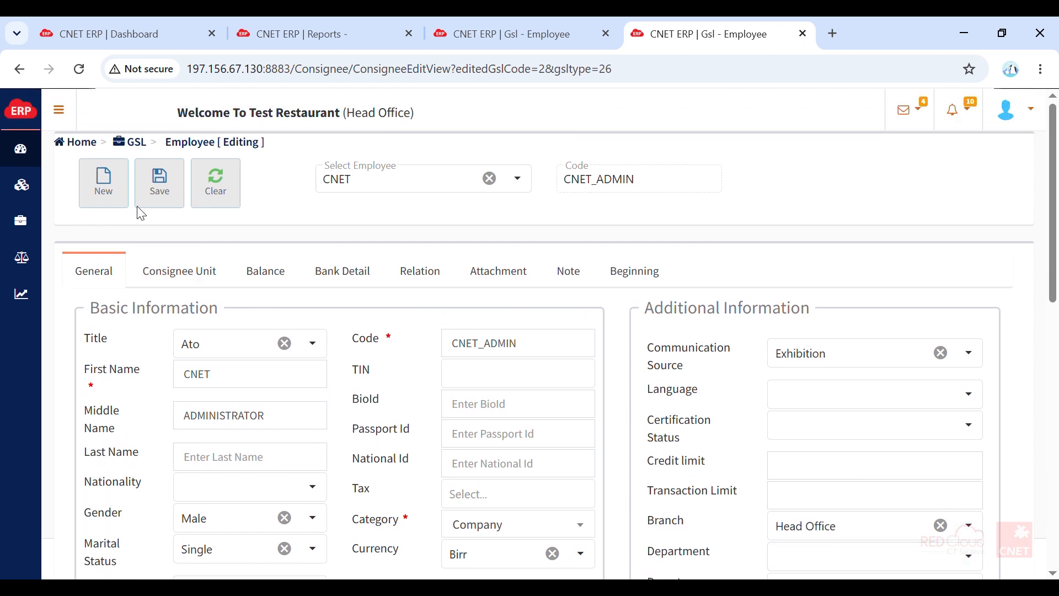
- Open the Customer document list under the GSL consignees and start a new customer record
{"action": "left_click", "coordinate": [72, 116]}
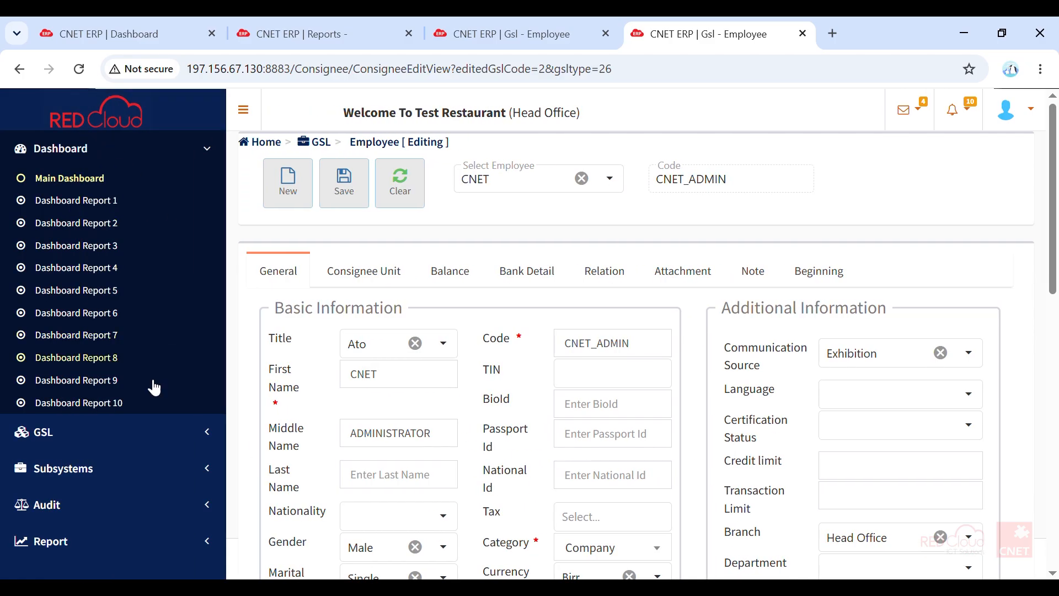
{"action": "left_click", "coordinate": [77, 447]}
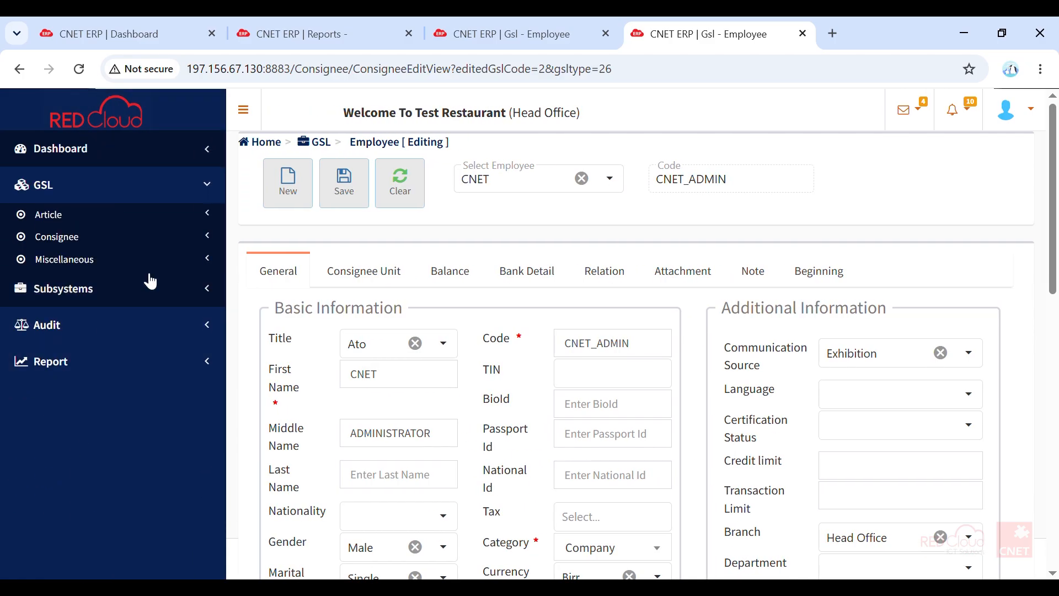
{"action": "left_click", "coordinate": [76, 248]}
{"action": "left_click", "coordinate": [77, 287]}
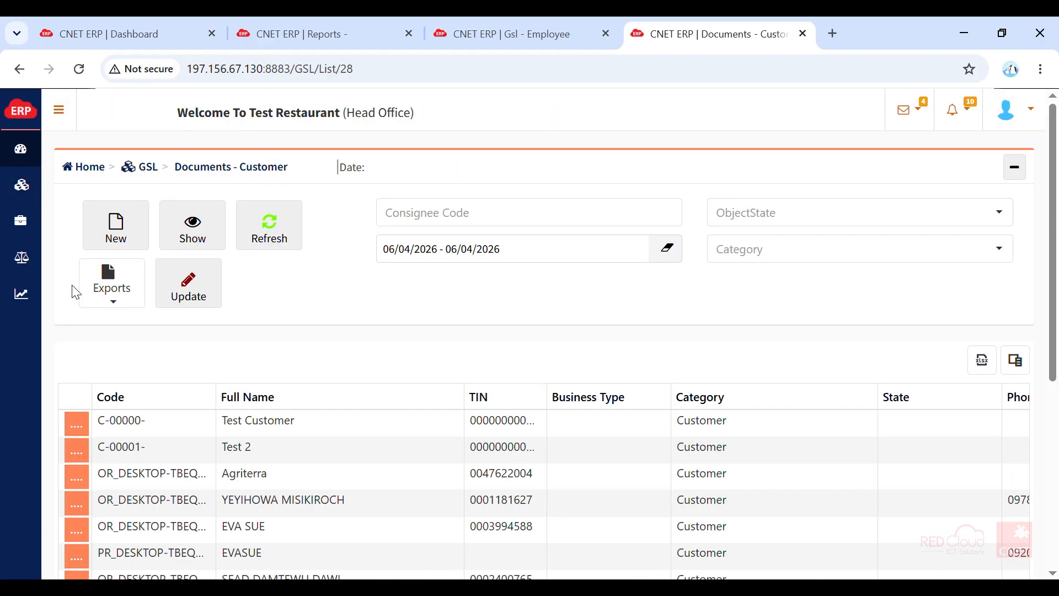
{"action": "left_click", "coordinate": [124, 246]}
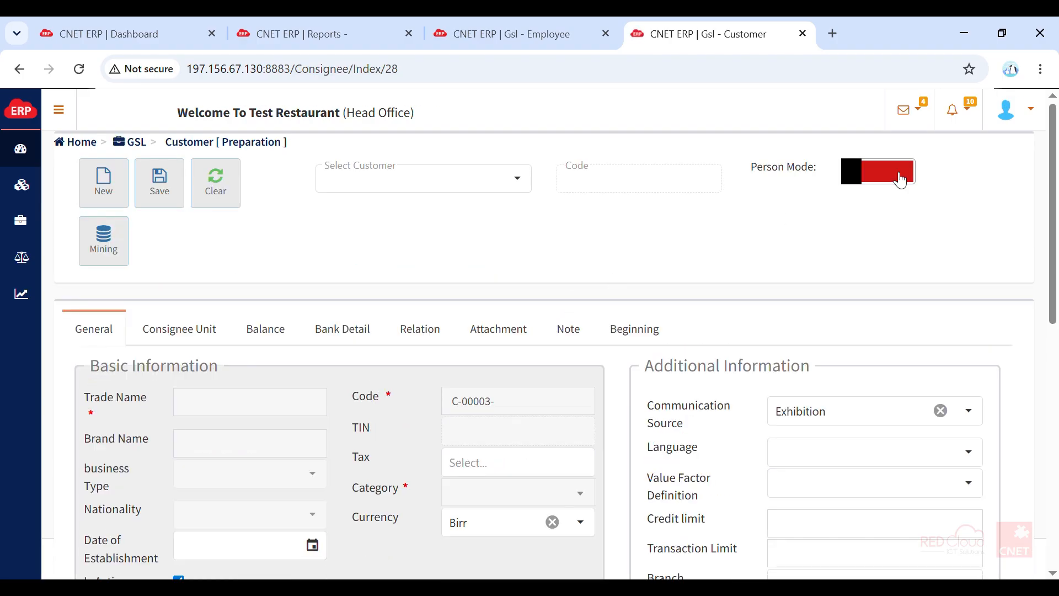
- Turn on Person Mode and fill in the customer form with first name Test Customer, a TIN and the category Customer
{"action": "left_click", "coordinate": [882, 180]}
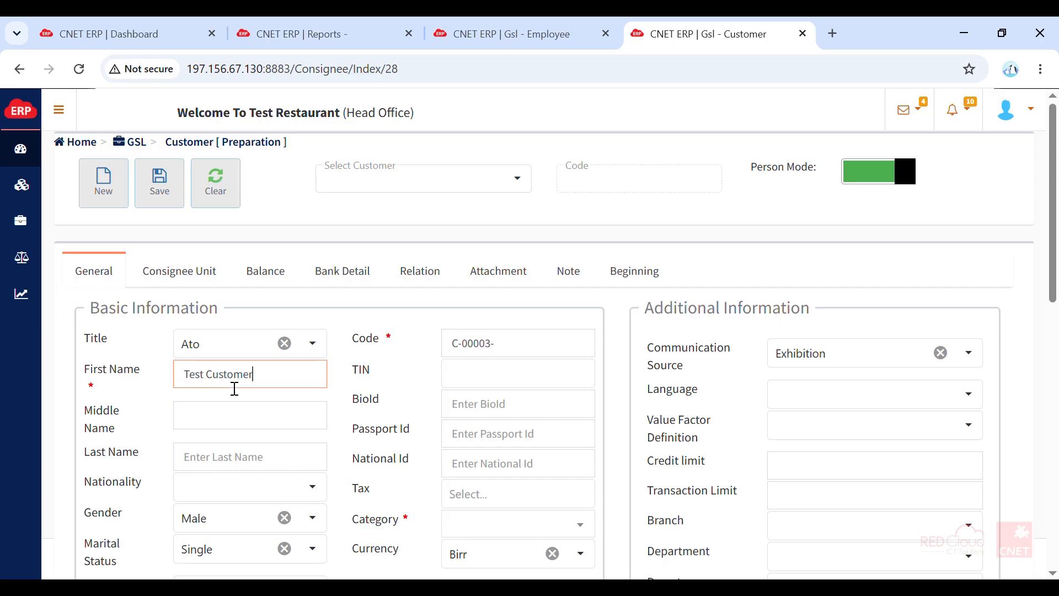
{"action": "left_click", "coordinate": [525, 383]}
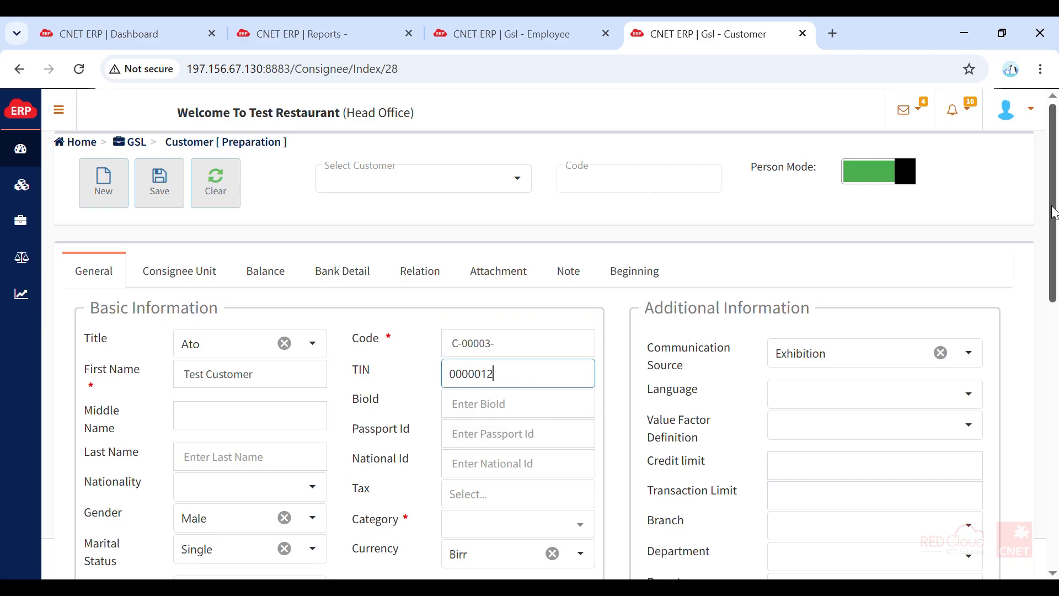
{"action": "scroll", "coordinate": [661, 342], "scroll_direction": "down", "scroll_amount": 3}
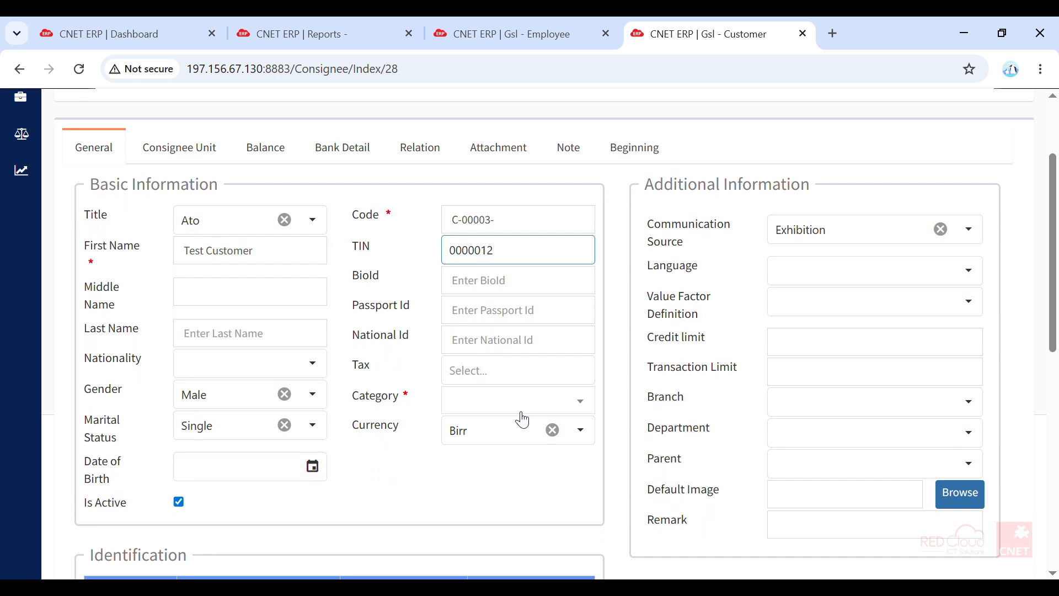
{"action": "left_click", "coordinate": [515, 402]}
{"action": "left_click", "coordinate": [510, 469]}
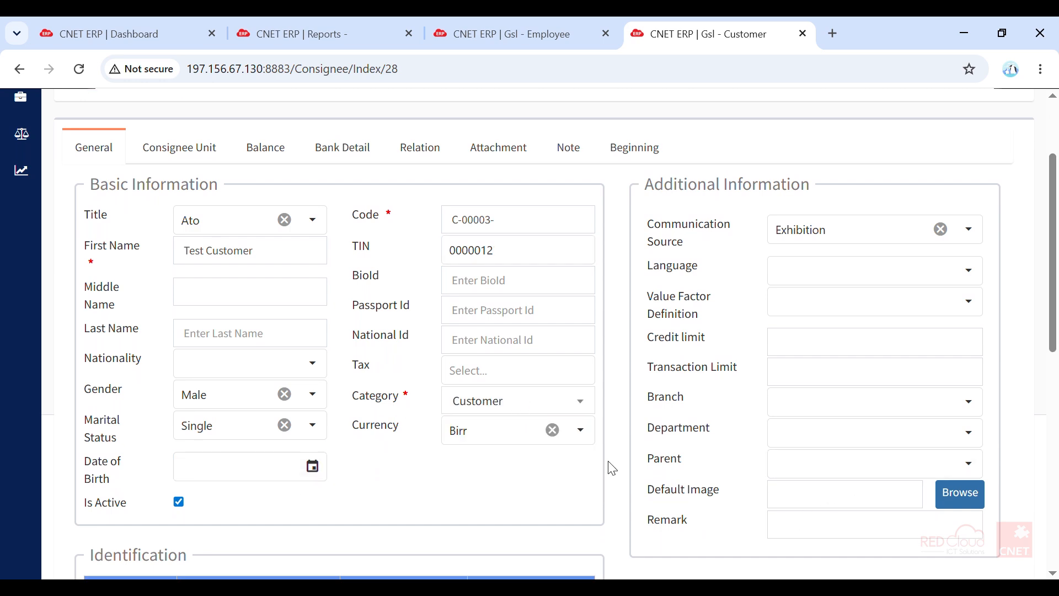
- Save the new customer record and dismiss the confirmation message
{"action": "scroll", "coordinate": [639, 451], "scroll_direction": "up", "scroll_amount": 1}
{"action": "scroll", "coordinate": [640, 451], "scroll_direction": "up", "scroll_amount": 1}
{"action": "left_click", "coordinate": [169, 198]}
{"action": "left_click", "coordinate": [657, 411]}
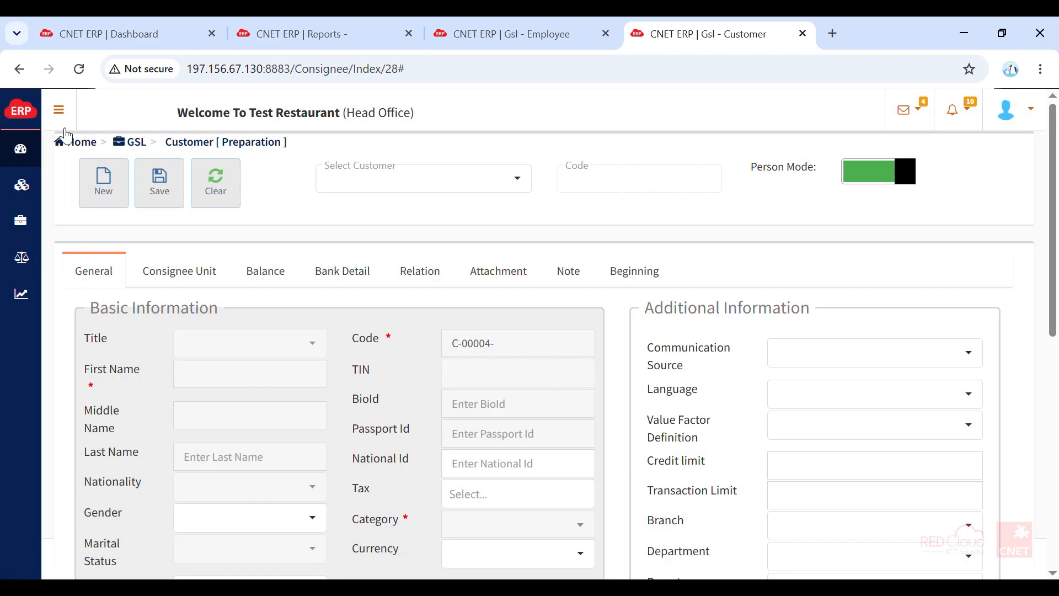
- Open the Space list under GSL Miscellaneous and show Head Office's spaces in the Restaurant category
{"action": "left_click", "coordinate": [58, 109]}
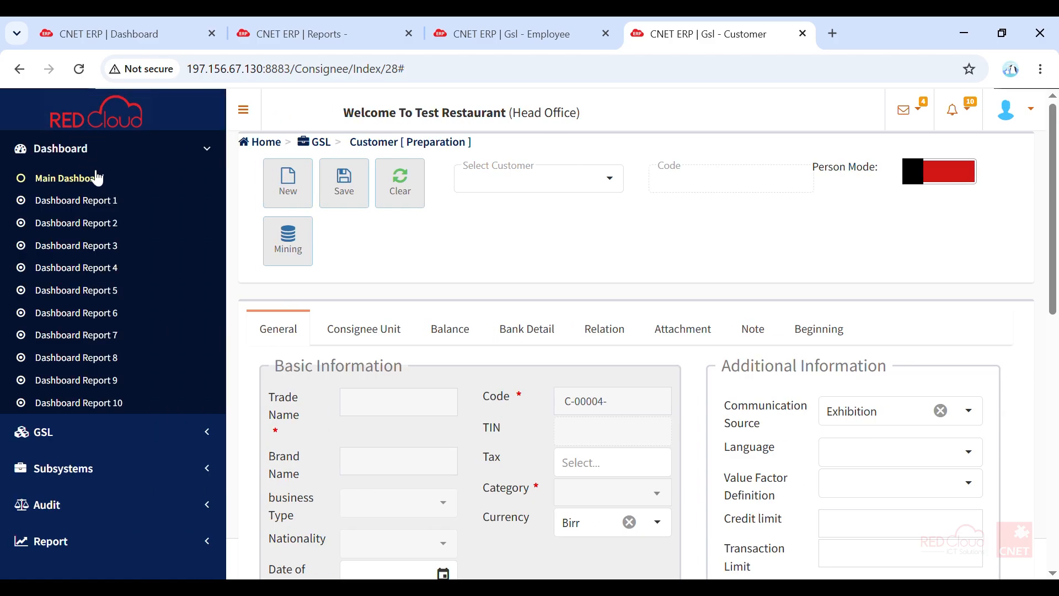
{"action": "left_click", "coordinate": [208, 150]}
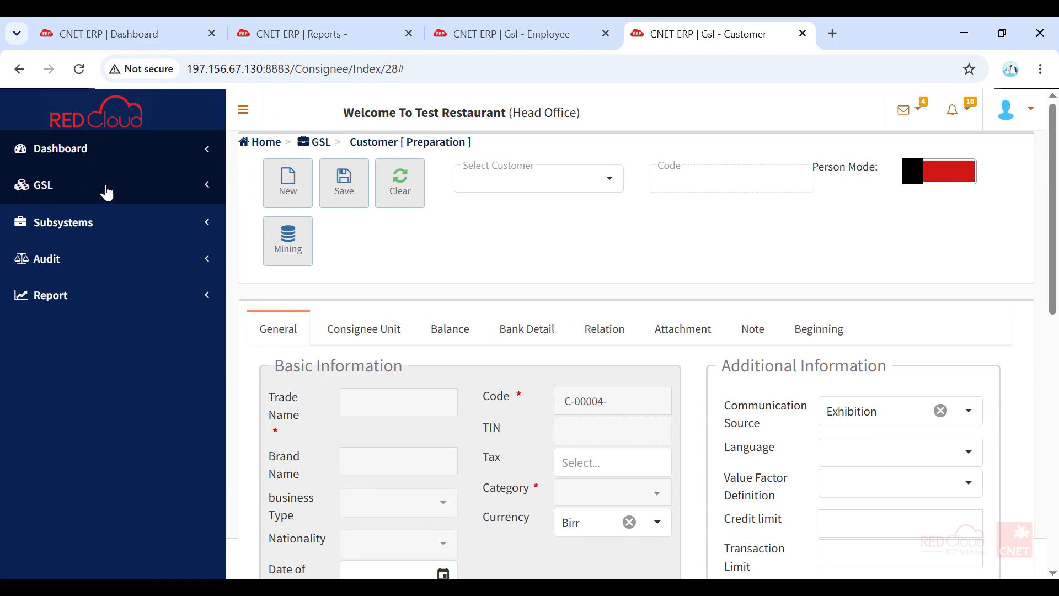
{"action": "left_click", "coordinate": [104, 188]}
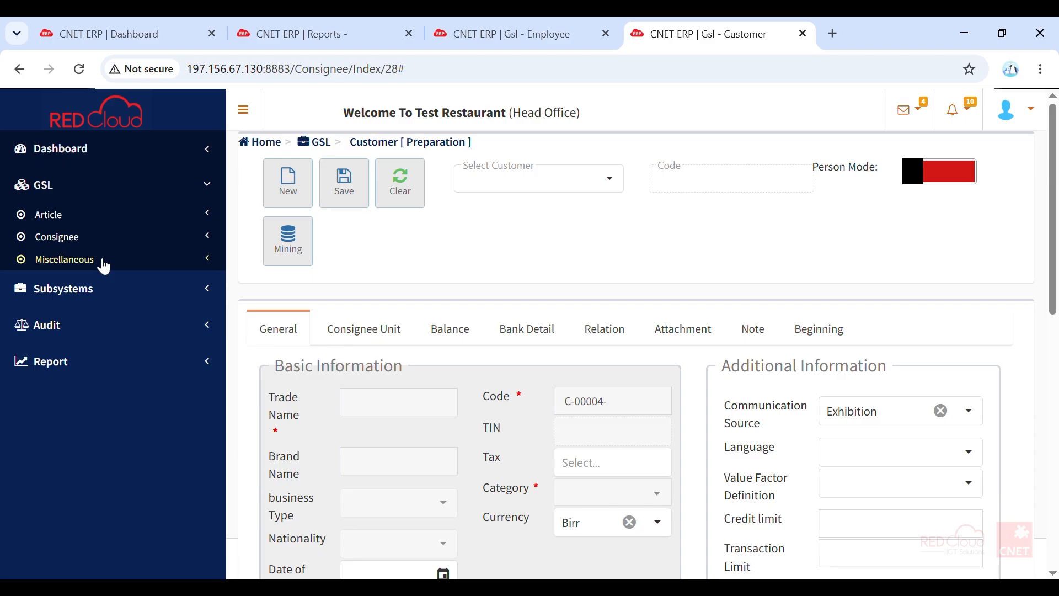
{"action": "left_click", "coordinate": [104, 263]}
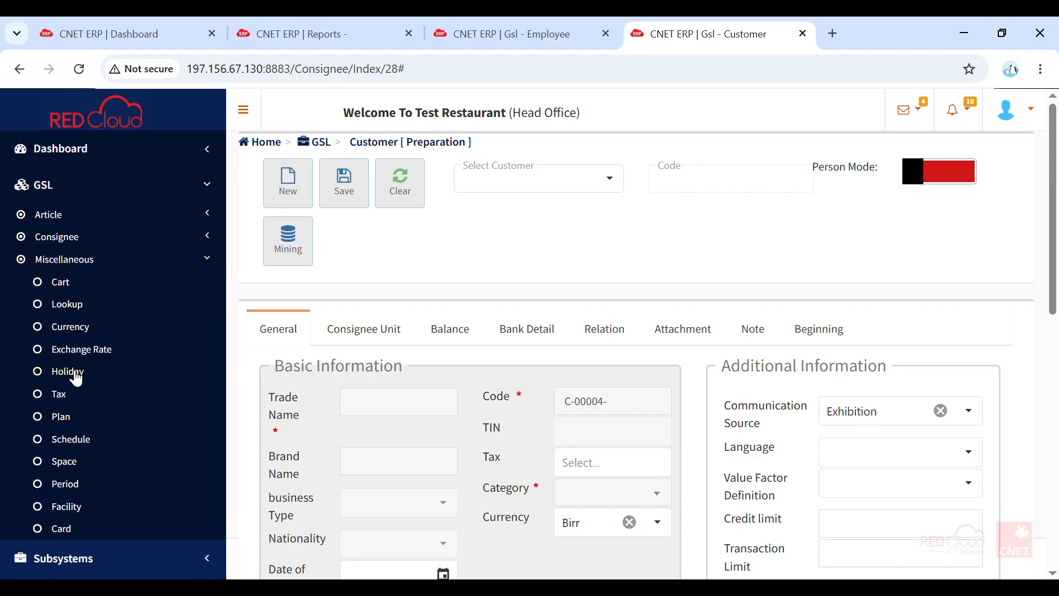
{"action": "left_click", "coordinate": [75, 470]}
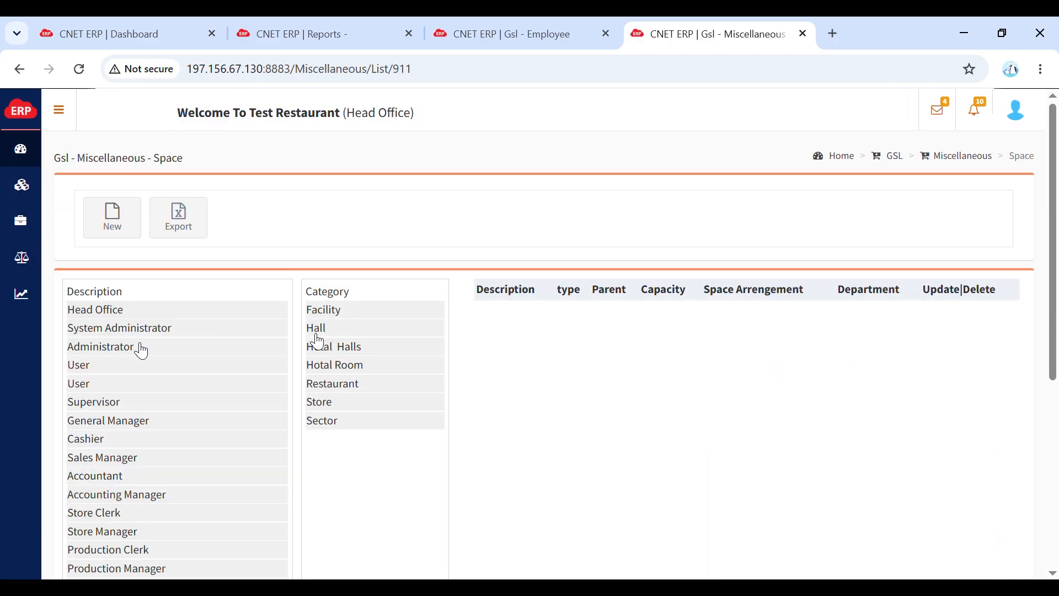
{"action": "left_click", "coordinate": [108, 309]}
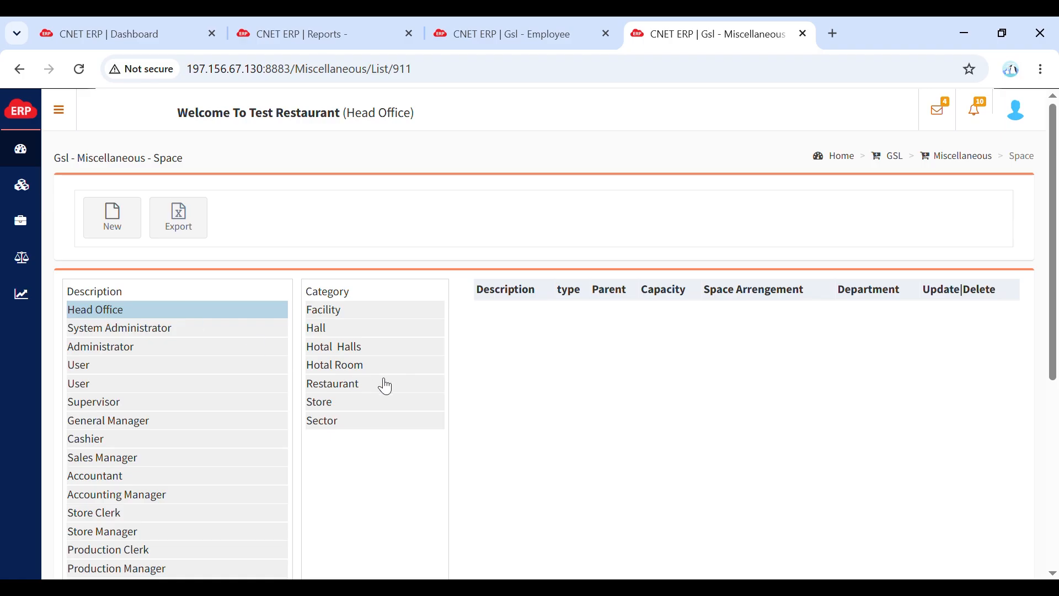
{"action": "left_click", "coordinate": [359, 393]}
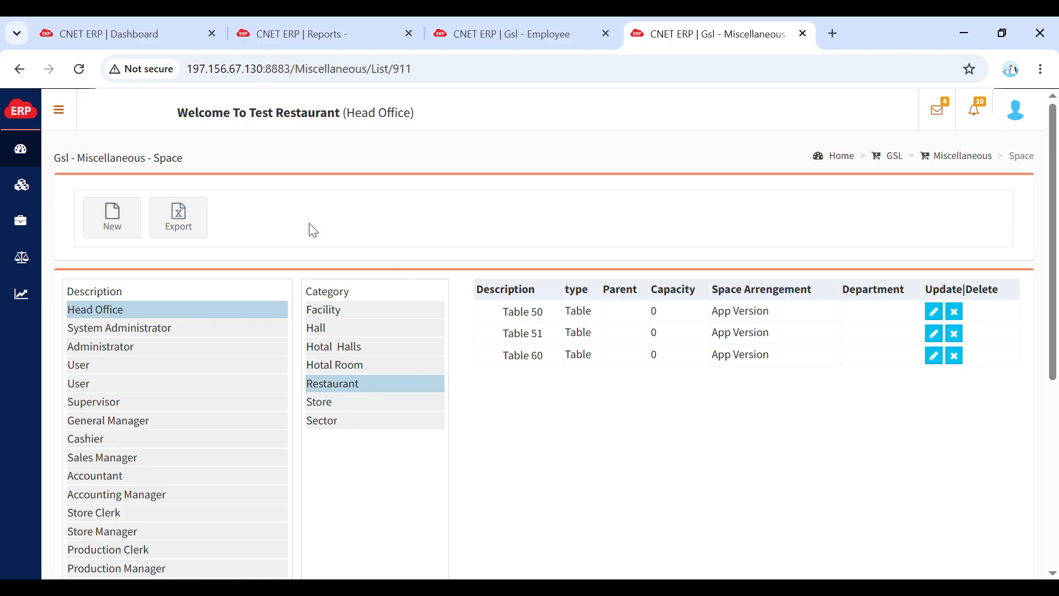
- Create and save a Head Office restaurant space described as Table 30 with type Table, closing the form when done
{"action": "left_click", "coordinate": [115, 214]}
{"action": "left_click", "coordinate": [466, 280]}
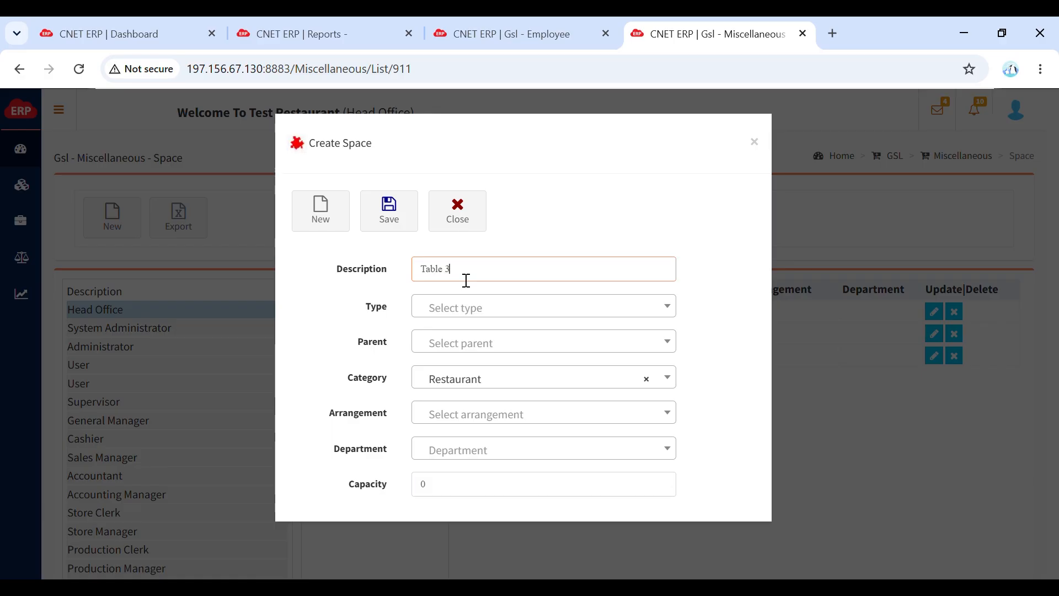
{"action": "left_click", "coordinate": [465, 309]}
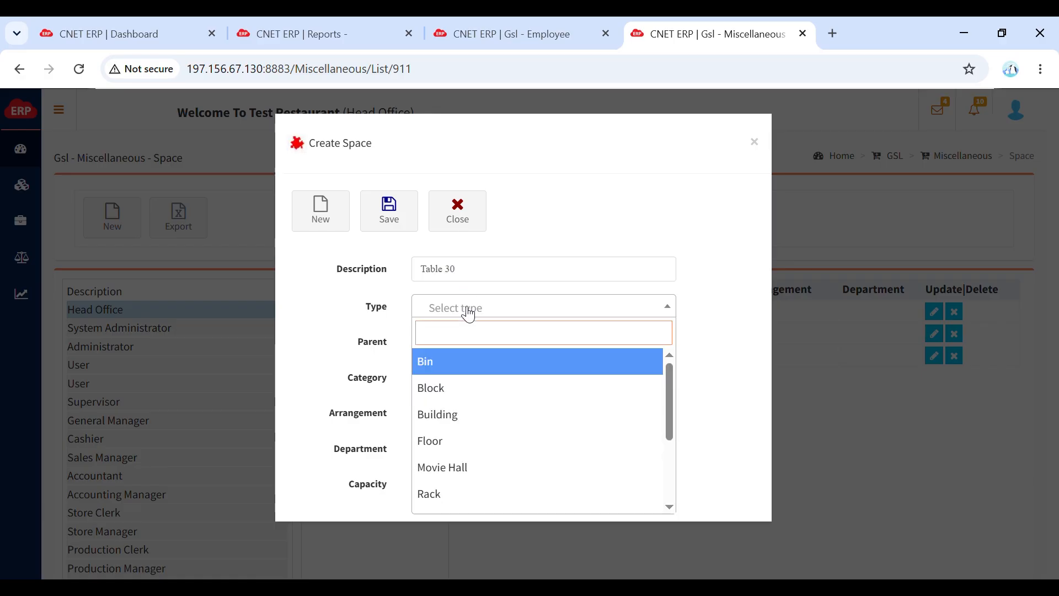
{"action": "left_click", "coordinate": [456, 322]}
{"action": "left_click", "coordinate": [455, 324]}
{"action": "type", "text": "tab"}
{"action": "left_click", "coordinate": [457, 358]}
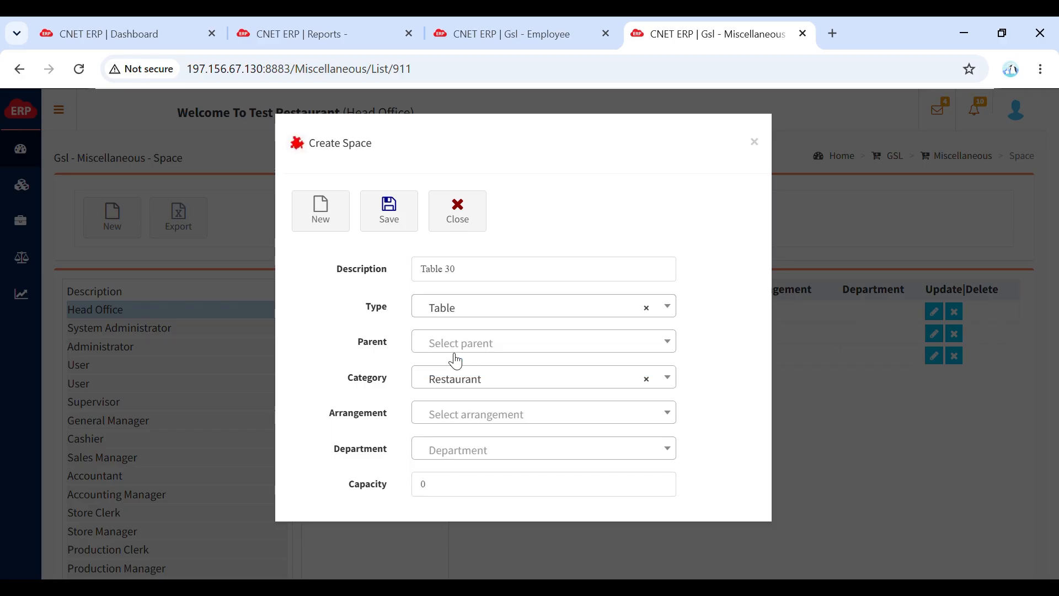
{"action": "left_click", "coordinate": [397, 223]}
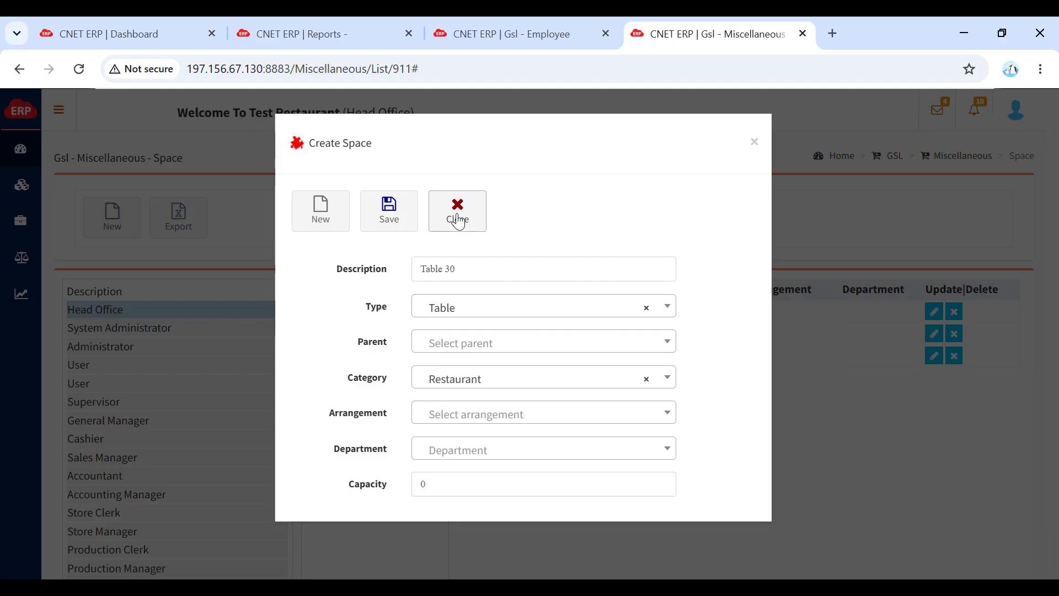
{"action": "left_click", "coordinate": [458, 221]}
- Open the Captain Order Voucher document list in the Sales and Marketing Management System subsystem
{"action": "left_click", "coordinate": [62, 115]}
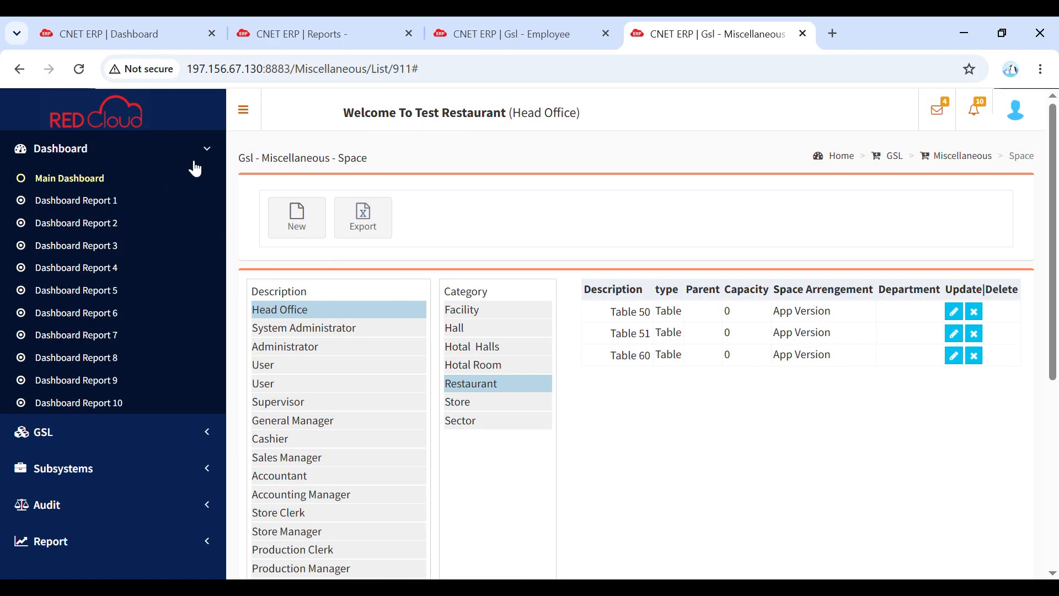
{"action": "left_click", "coordinate": [206, 149]}
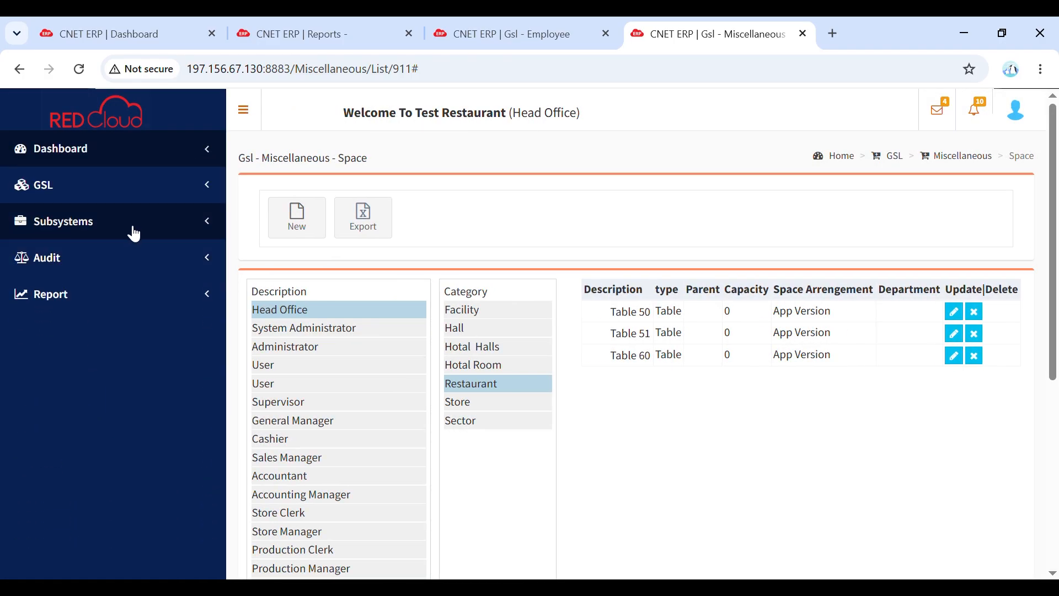
{"action": "left_click", "coordinate": [134, 232]}
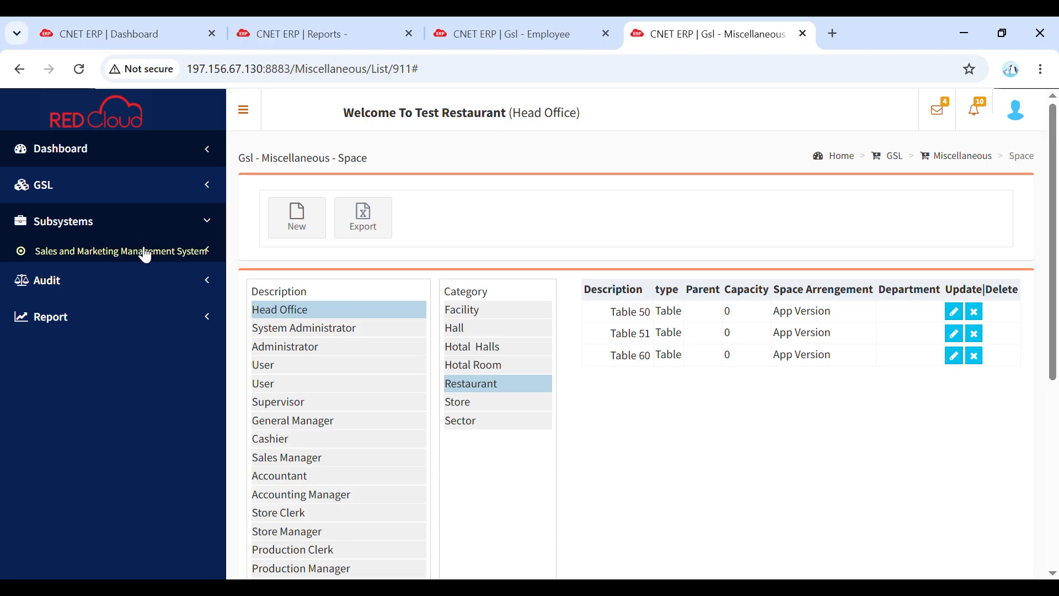
{"action": "left_click", "coordinate": [145, 255]}
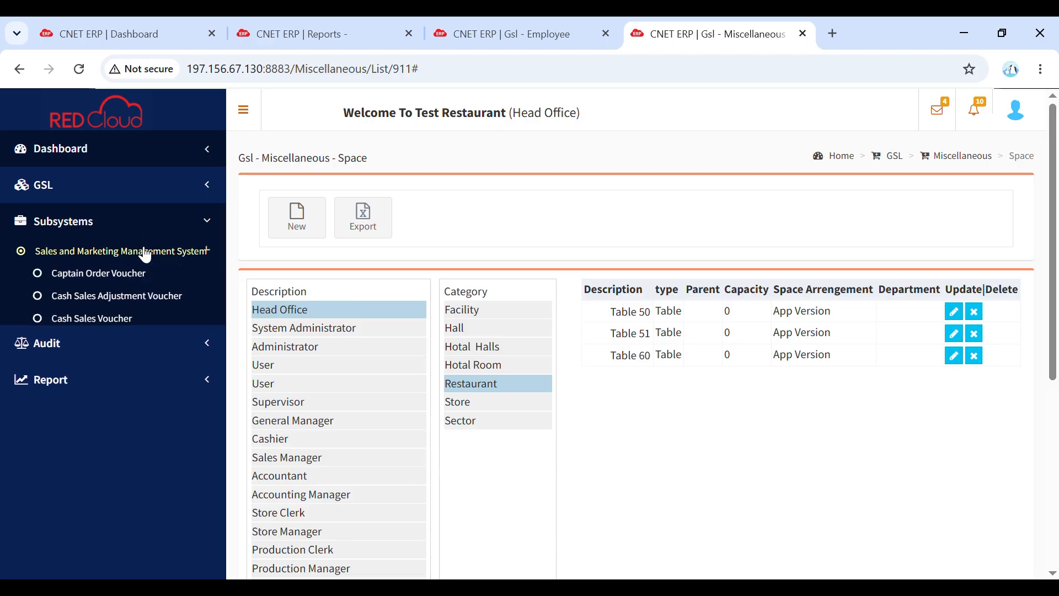
{"action": "left_click", "coordinate": [145, 255]}
{"action": "left_click", "coordinate": [145, 255]}
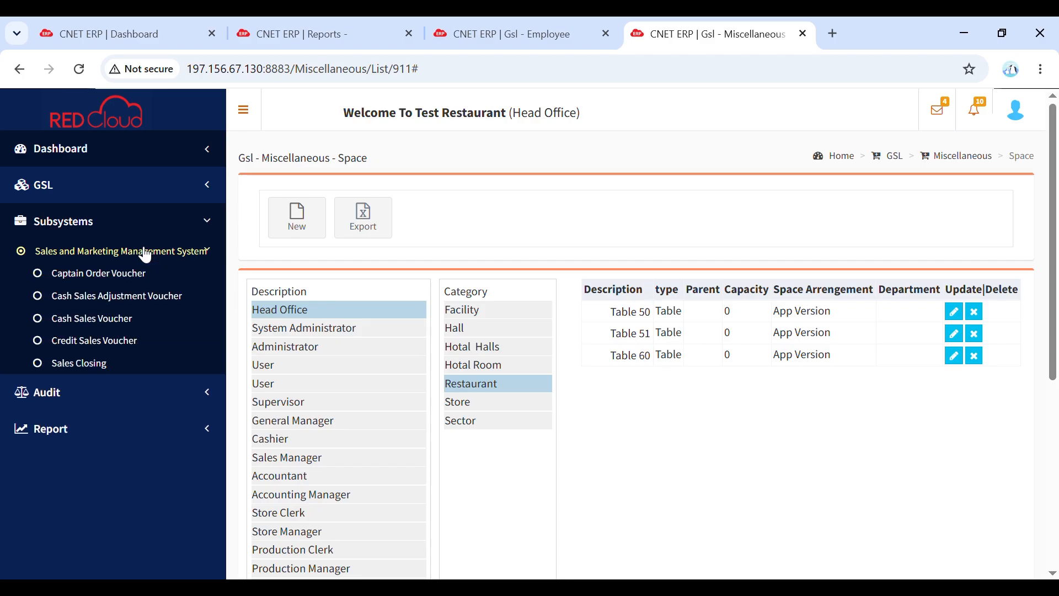
{"action": "left_click", "coordinate": [123, 279]}
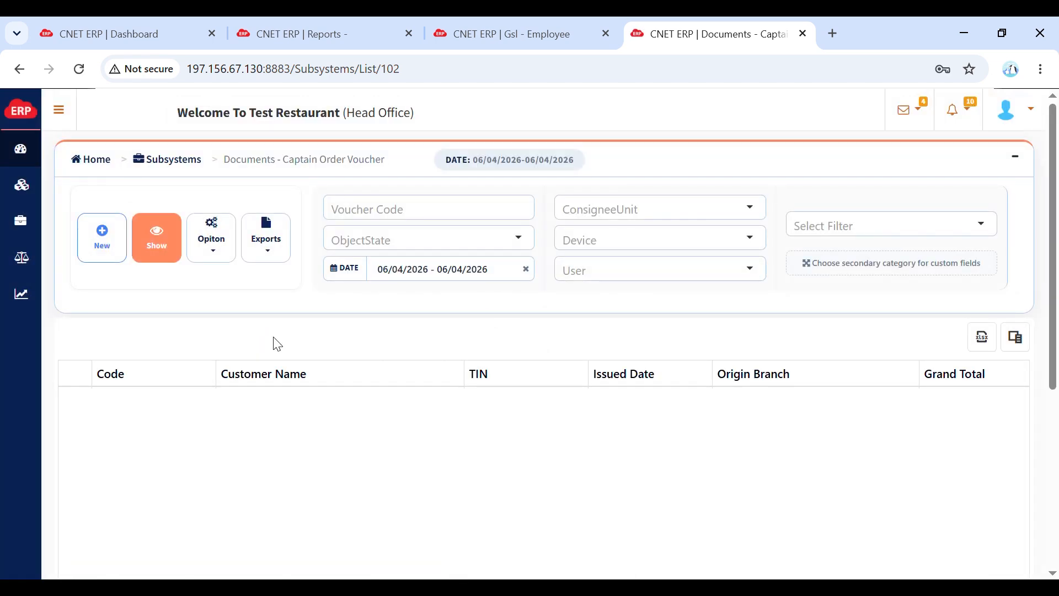
- Replace the date filter with 06/03/2026 - 06/03/2026 and show the matching captain order vouchers
{"action": "left_click", "coordinate": [533, 276]}
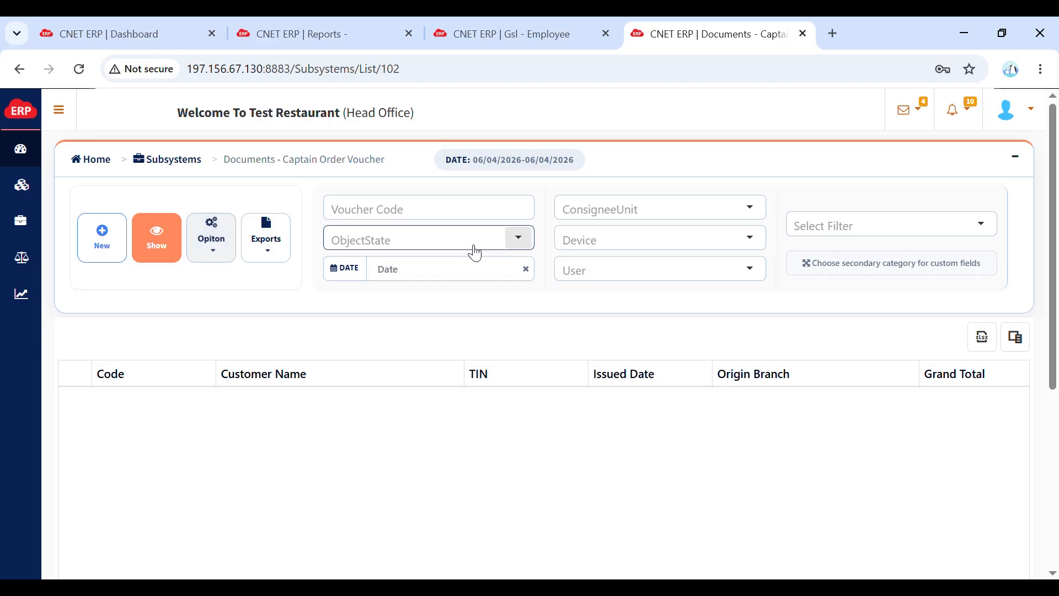
{"action": "left_click", "coordinate": [459, 284]}
{"action": "left_click", "coordinate": [447, 346]}
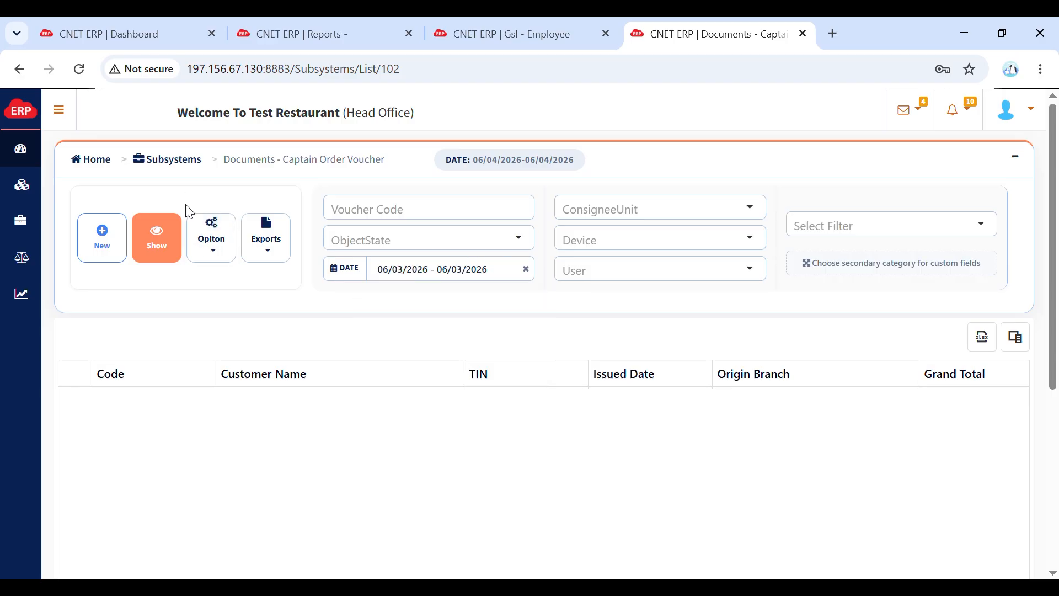
{"action": "left_click", "coordinate": [157, 252]}
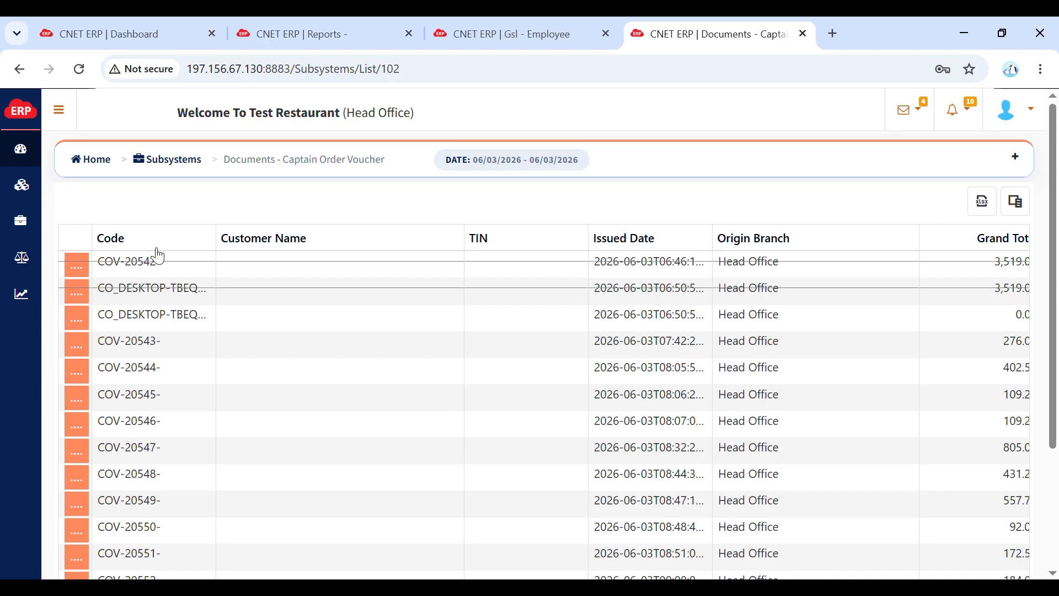
- Examine the listed captain orders across their grand total, user, device, last state, product and table columns
{"action": "scroll", "coordinate": [601, 389], "scroll_direction": "down", "scroll_amount": 1}
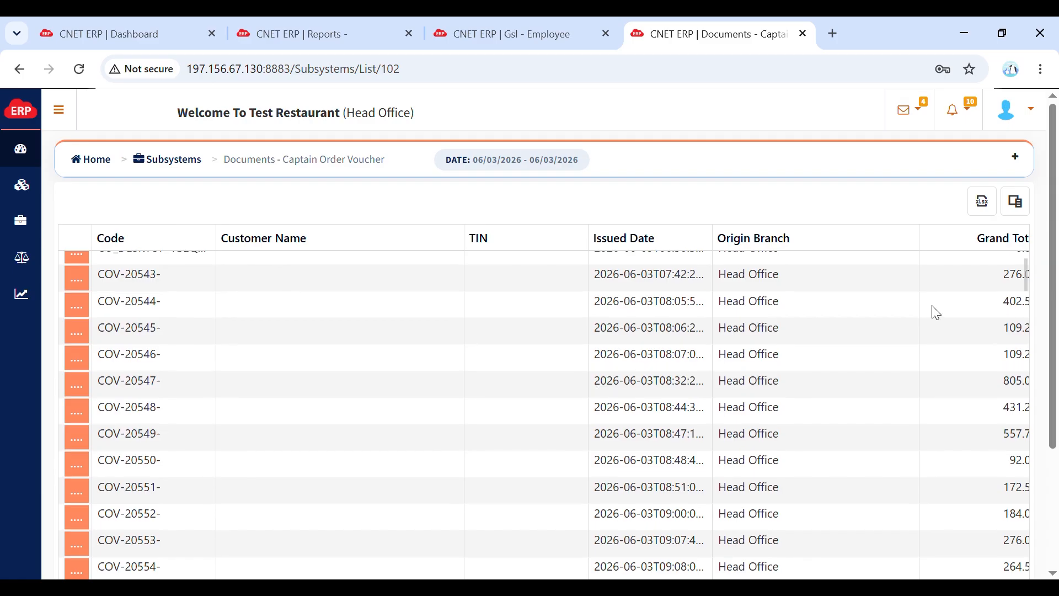
{"action": "left_click", "coordinate": [876, 292]}
{"action": "scroll", "coordinate": [876, 292], "scroll_direction": "right", "scroll_amount": 5}
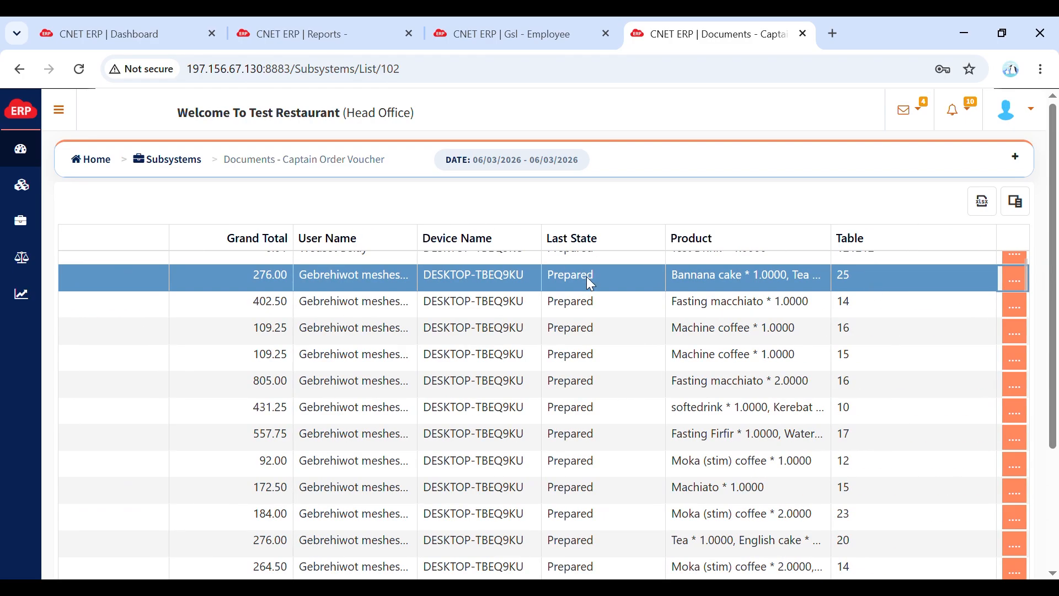
{"action": "key", "text": "Left"}
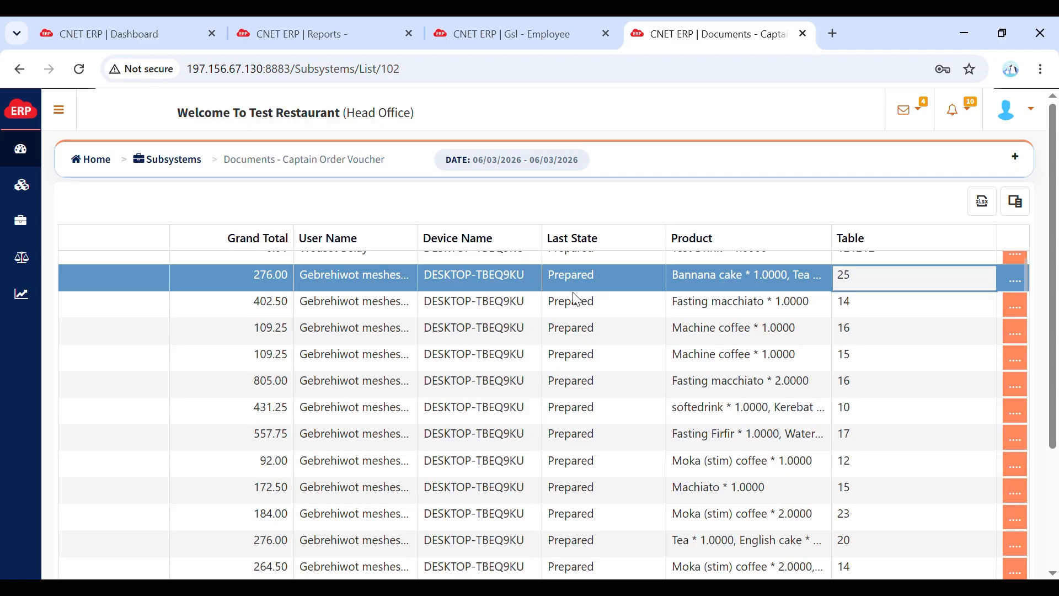
{"action": "key", "text": "Left"}
{"action": "key", "text": "Left"}
{"action": "key", "text": "Left"}
{"action": "key", "text": "Left"}
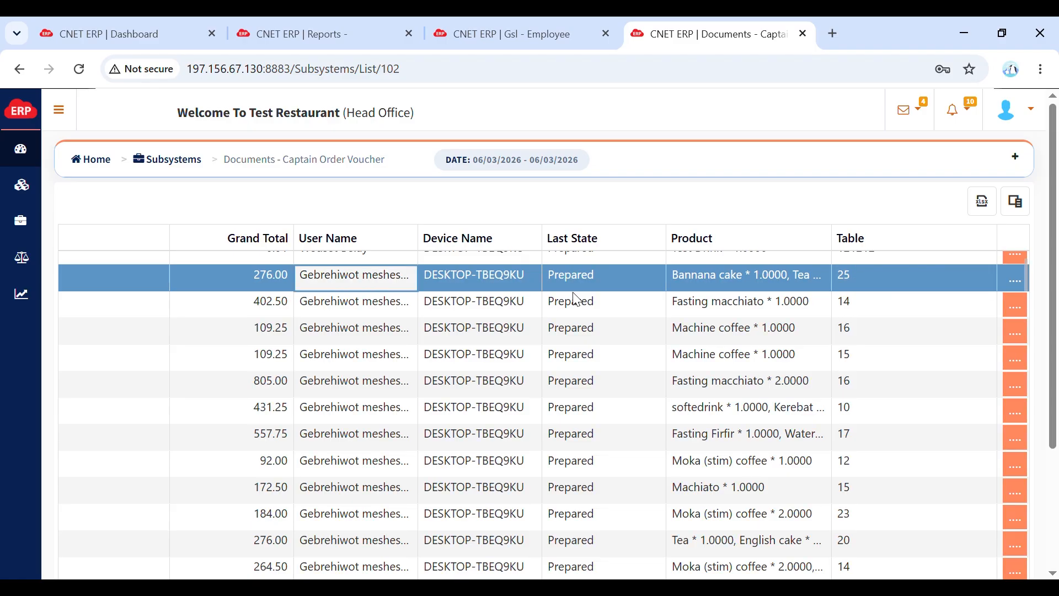
- Filter the captain order vouchers by the HELD object state and show the matching documents
{"action": "key", "text": "Left"}
{"action": "key", "text": "Left"}
{"action": "key", "text": "Left"}
{"action": "key", "text": "Left"}
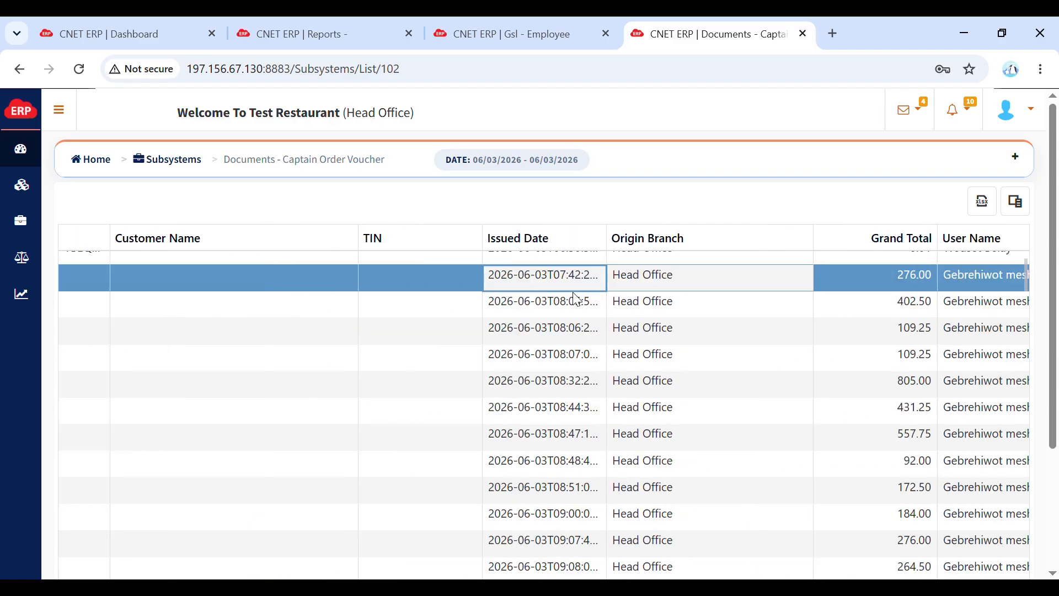
{"action": "key", "text": "Left"}
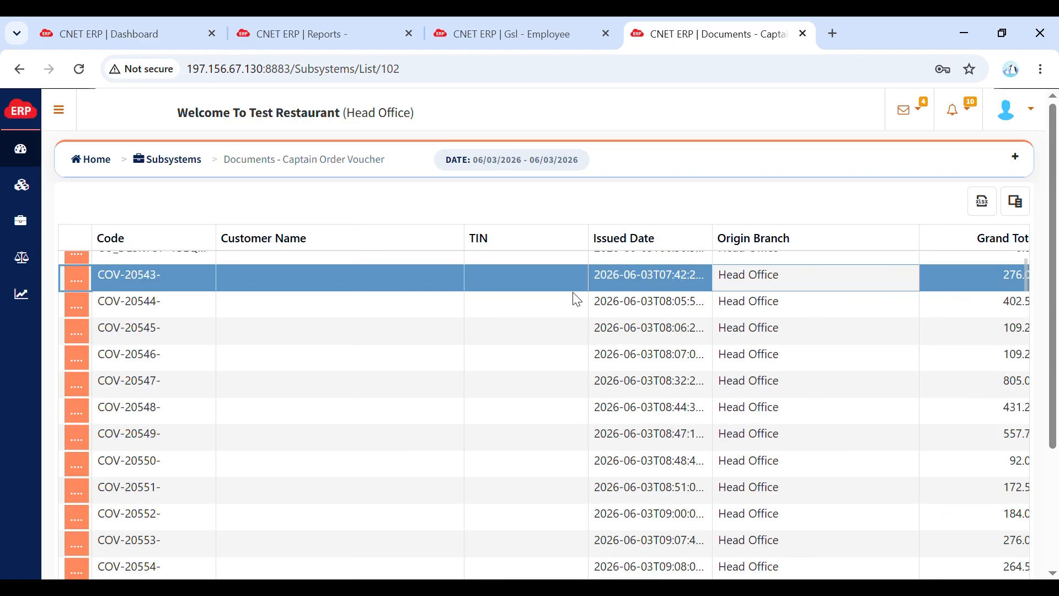
{"action": "key", "text": "Up"}
{"action": "key", "text": "Up"}
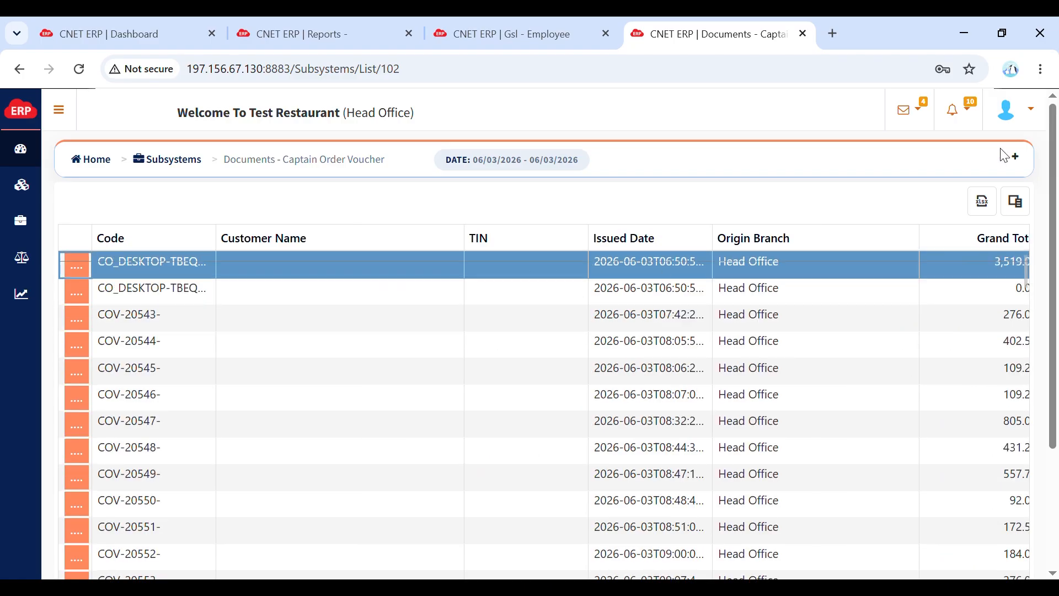
{"action": "left_click", "coordinate": [1014, 157]}
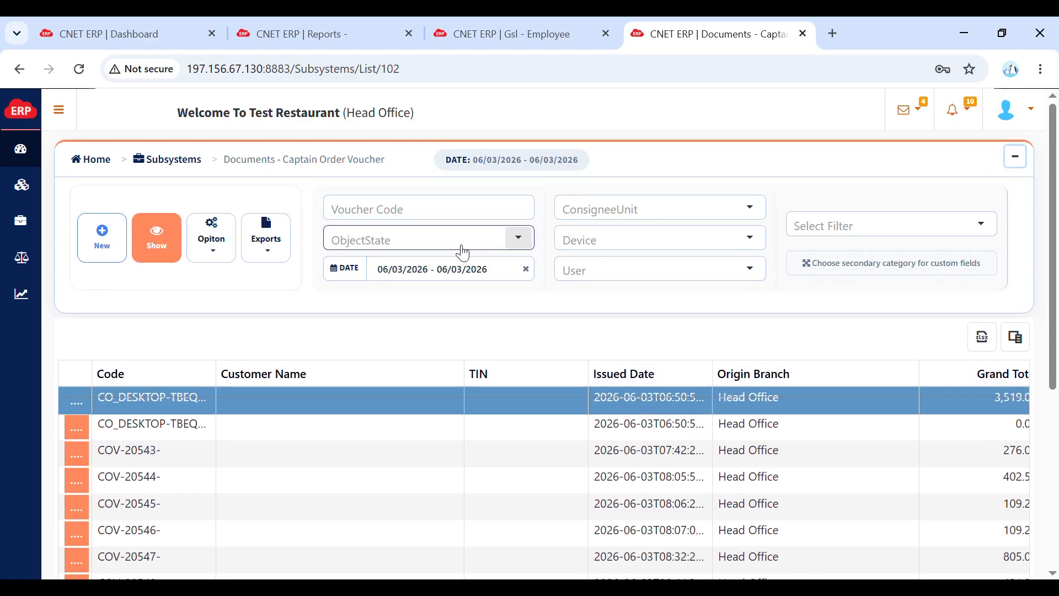
{"action": "left_click", "coordinate": [456, 246]}
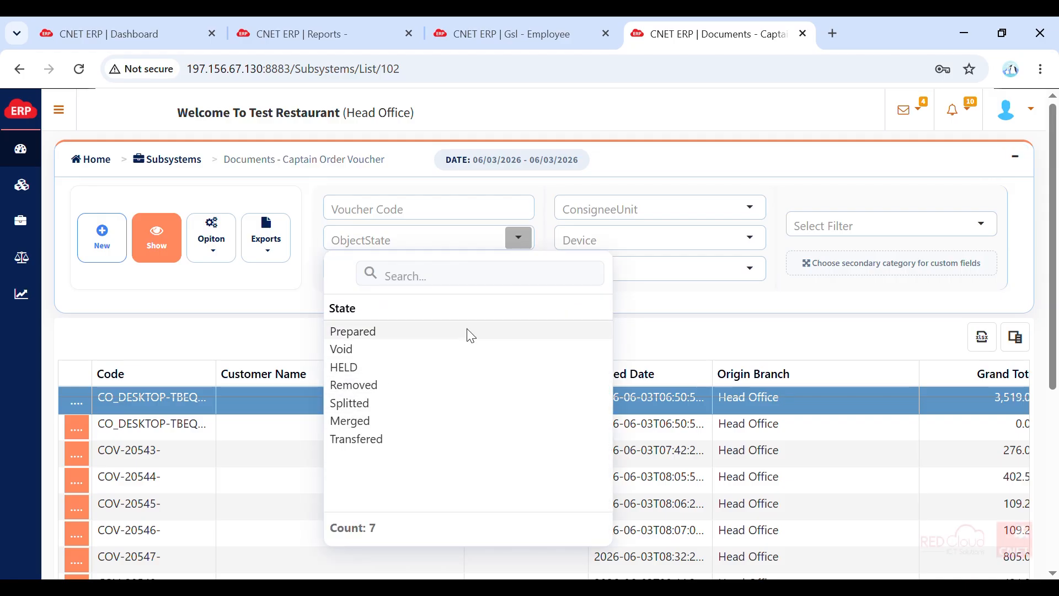
{"action": "left_click", "coordinate": [347, 367]}
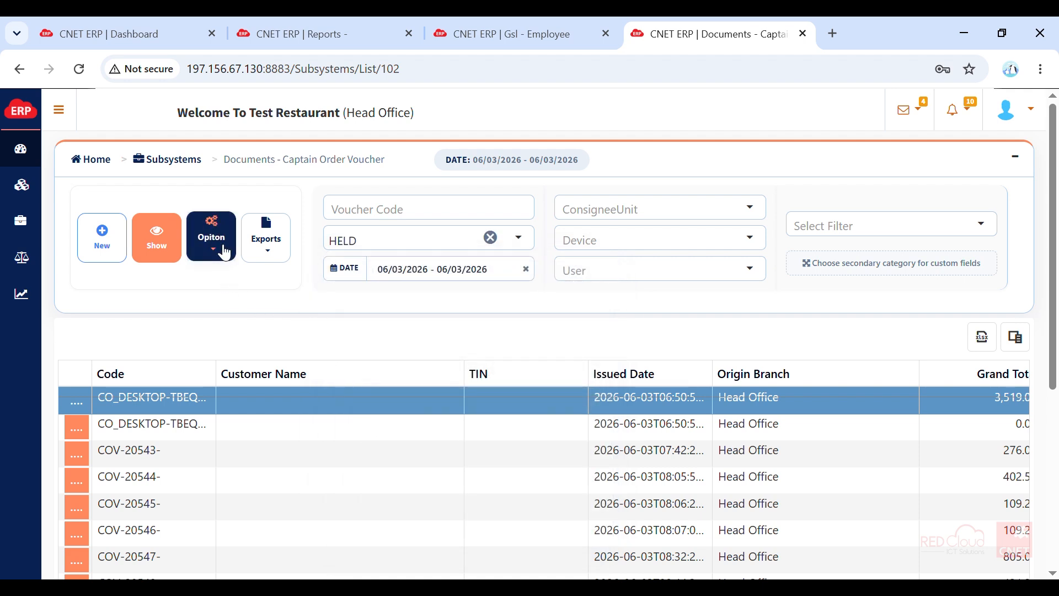
{"action": "left_click", "coordinate": [157, 237]}
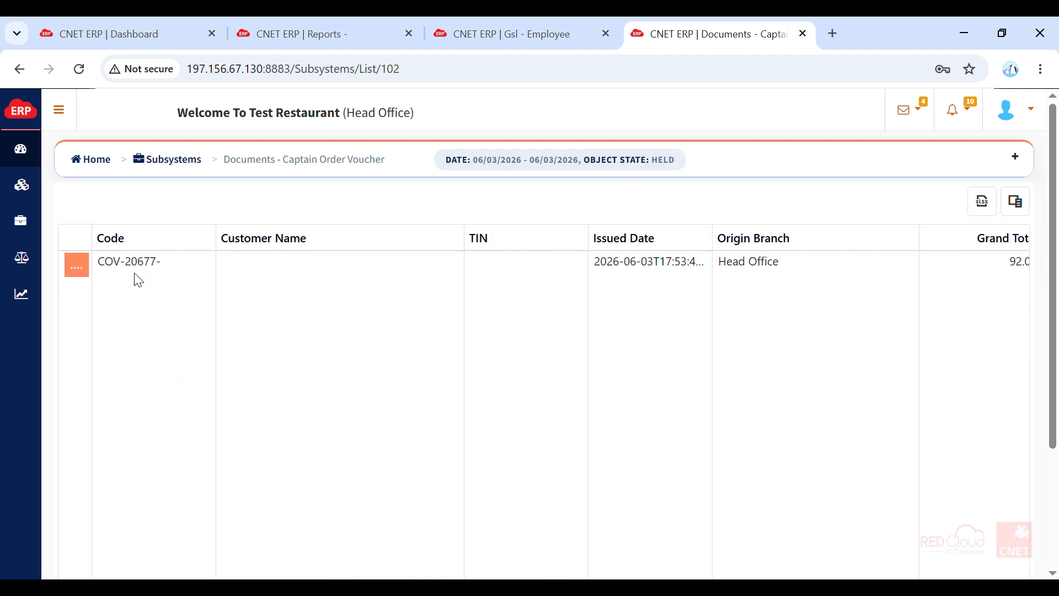
- Examine the held captain order across its columns, and view the activities available for it before closing that list
{"action": "left_click", "coordinate": [744, 257]}
{"action": "key", "text": "Right"}
{"action": "key", "text": "Right"}
{"action": "key", "text": "Right"}
{"action": "key", "text": "Right"}
{"action": "key", "text": "Right"}
{"action": "key", "text": "Right"}
{"action": "key", "text": "Right"}
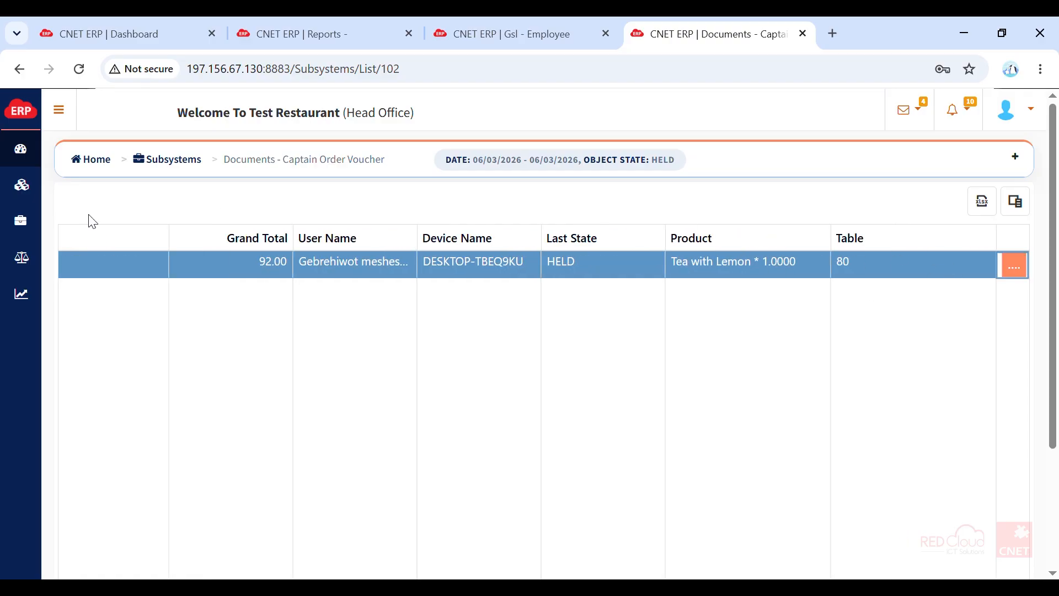
{"action": "left_click", "coordinate": [502, 261]}
{"action": "key", "text": "Left"}
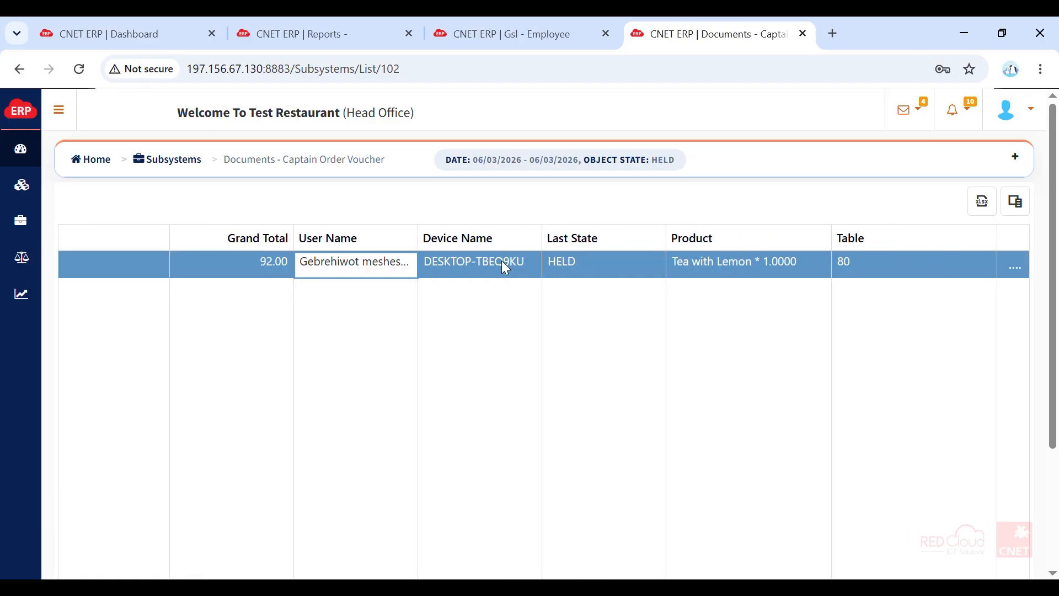
{"action": "key", "text": "Left"}
{"action": "key", "text": "Left"}
{"action": "key", "text": "Left"}
{"action": "key", "text": "Left"}
{"action": "key", "text": "Left"}
{"action": "key", "text": "Left"}
{"action": "key", "text": "Left"}
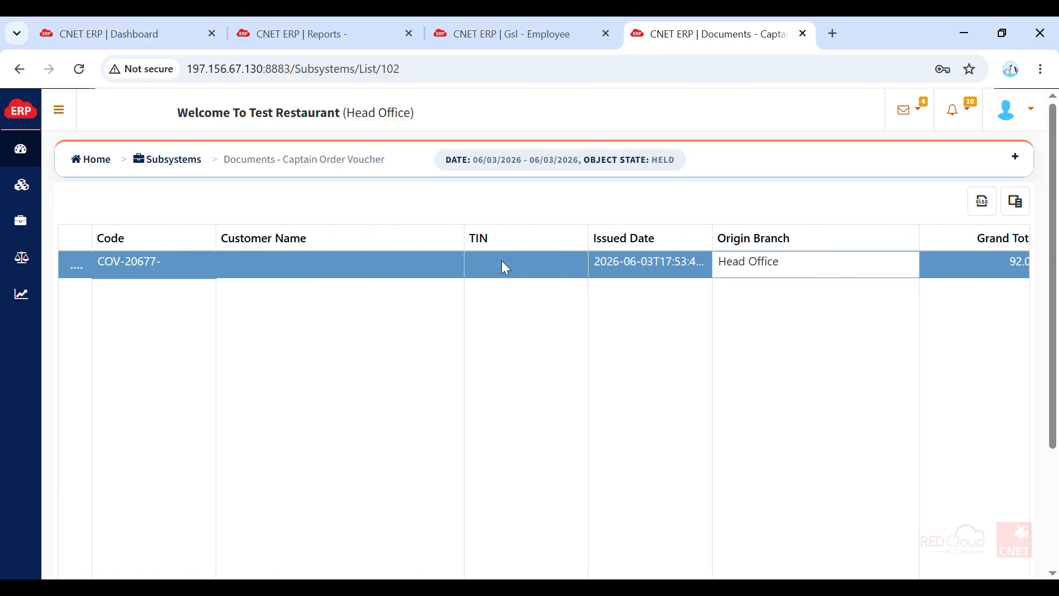
{"action": "left_click", "coordinate": [80, 265]}
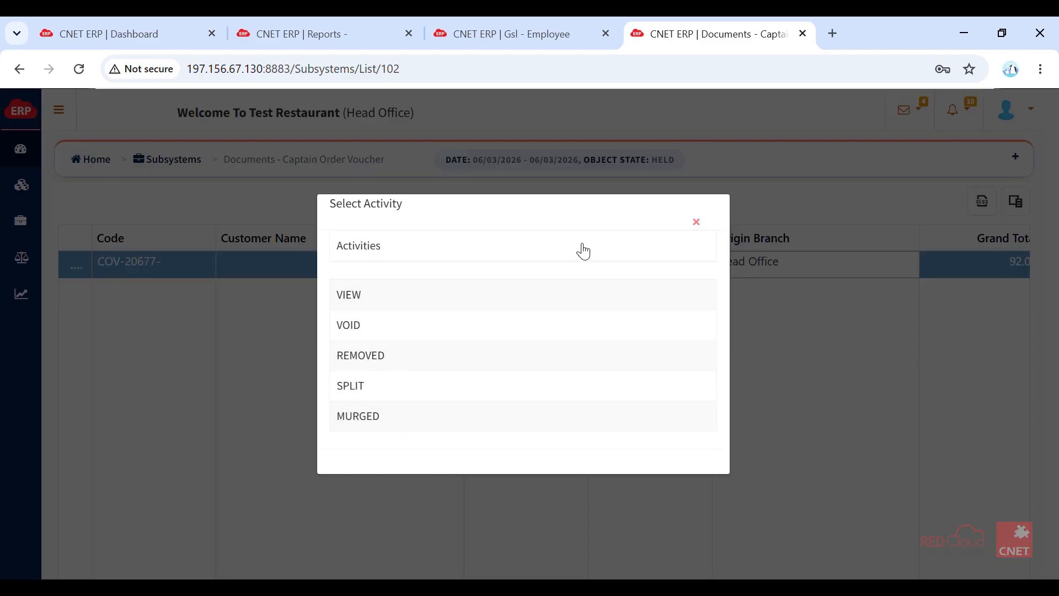
{"action": "left_click", "coordinate": [697, 222]}
- Open the Sales and Marketing Voucher Report from the Sales and Marketing Management reports
{"action": "mouse_move", "coordinate": [39, 146]}
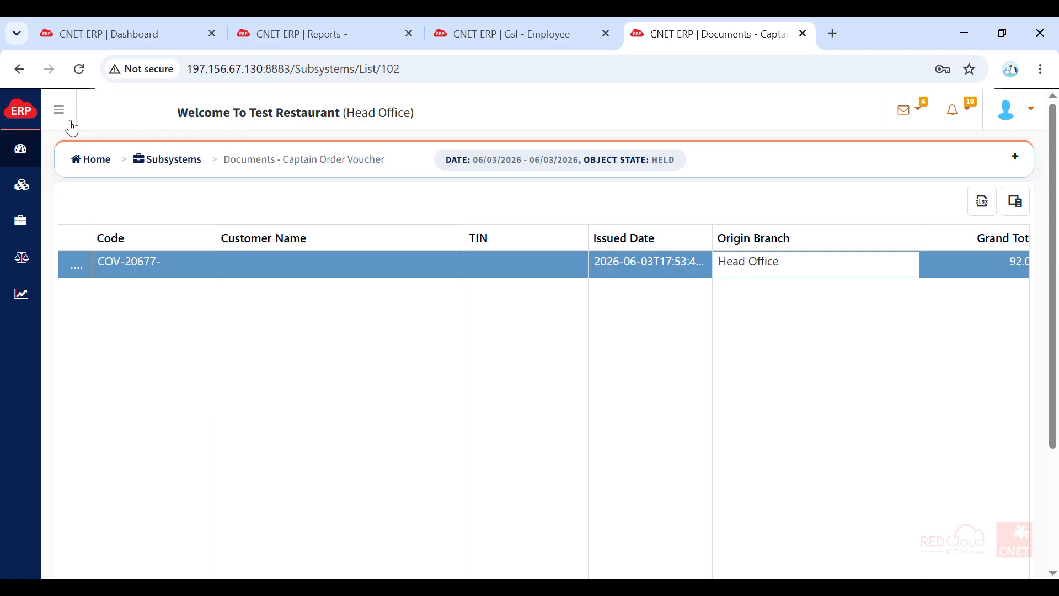
{"action": "left_click", "coordinate": [61, 112]}
{"action": "left_click", "coordinate": [214, 144]}
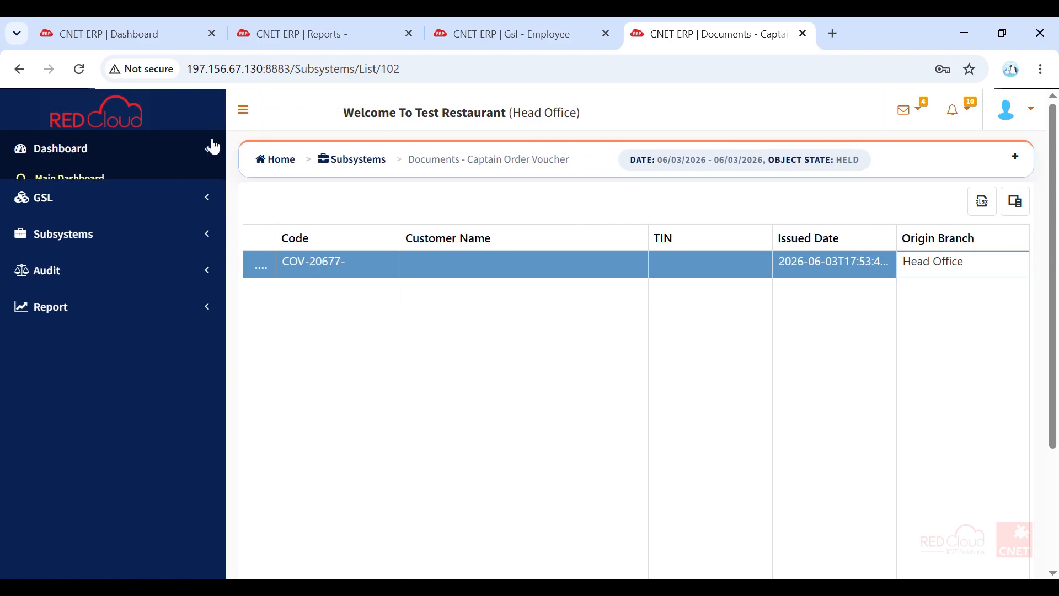
{"action": "double_click", "coordinate": [132, 298]}
{"action": "left_click", "coordinate": [134, 305]}
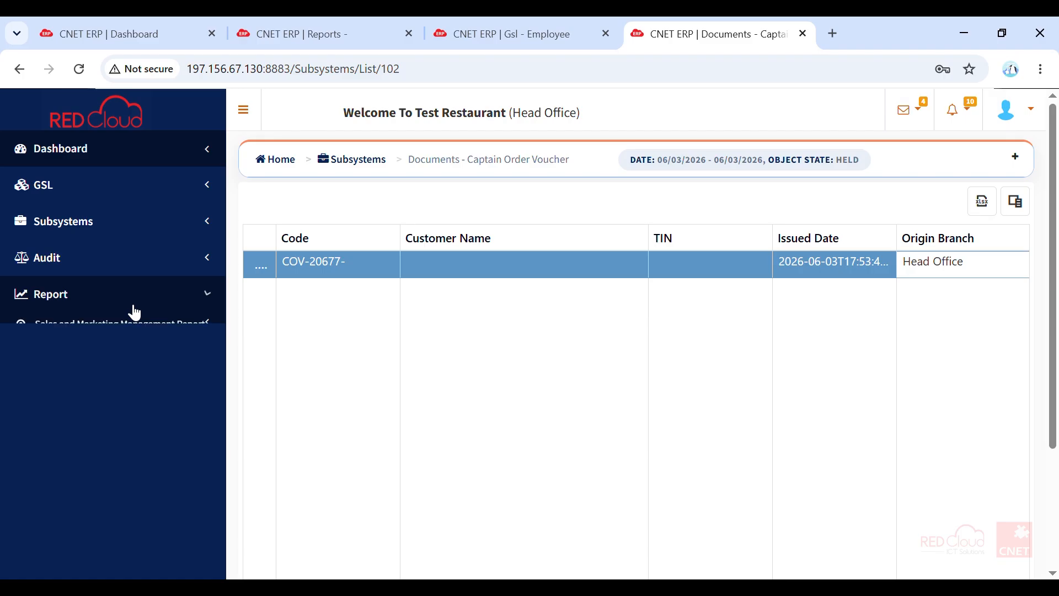
{"action": "left_click", "coordinate": [130, 327]}
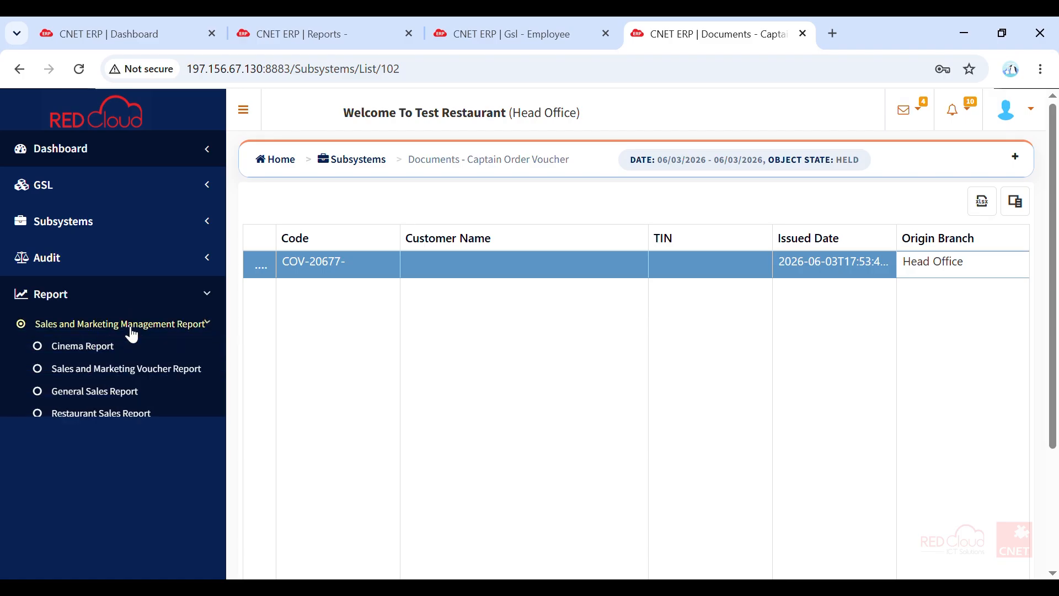
{"action": "left_click", "coordinate": [117, 375]}
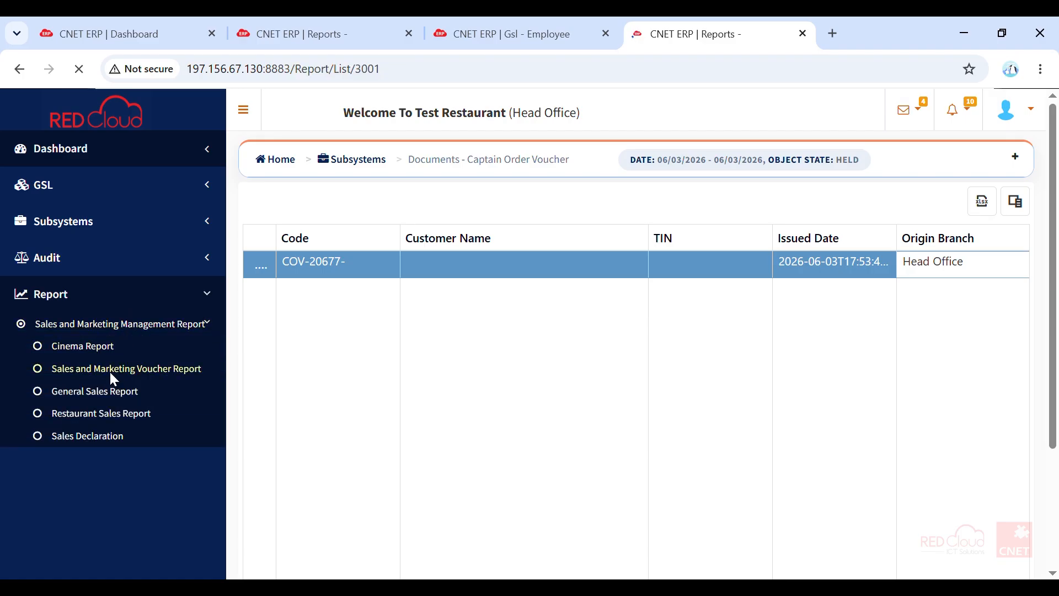
- Generate the Cash Sales Voucher report of type Categorized And Summarized By Article for yesterday, 06/03/2026
{"action": "left_click", "coordinate": [88, 435]}
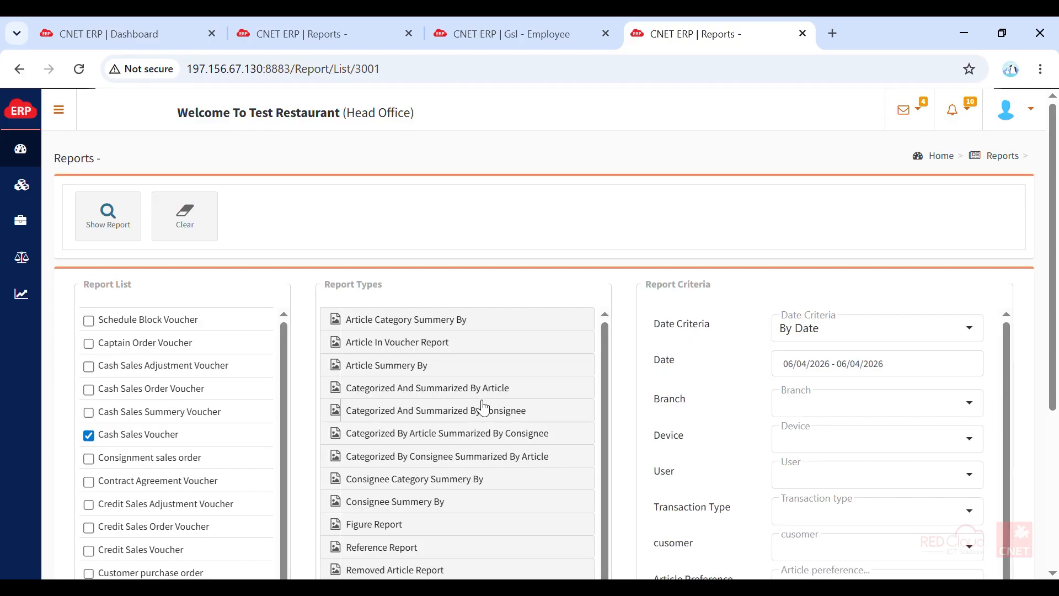
{"action": "left_click", "coordinate": [517, 394]}
{"action": "left_click_drag", "start_coordinate": [604, 397], "coordinate": [617, 577]}
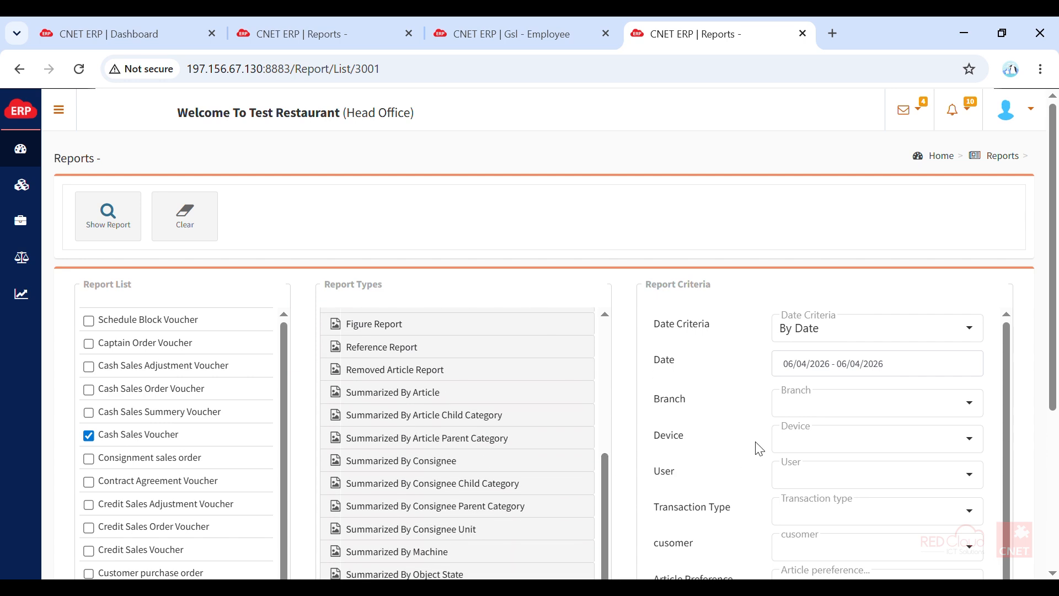
{"action": "left_click", "coordinate": [873, 367]}
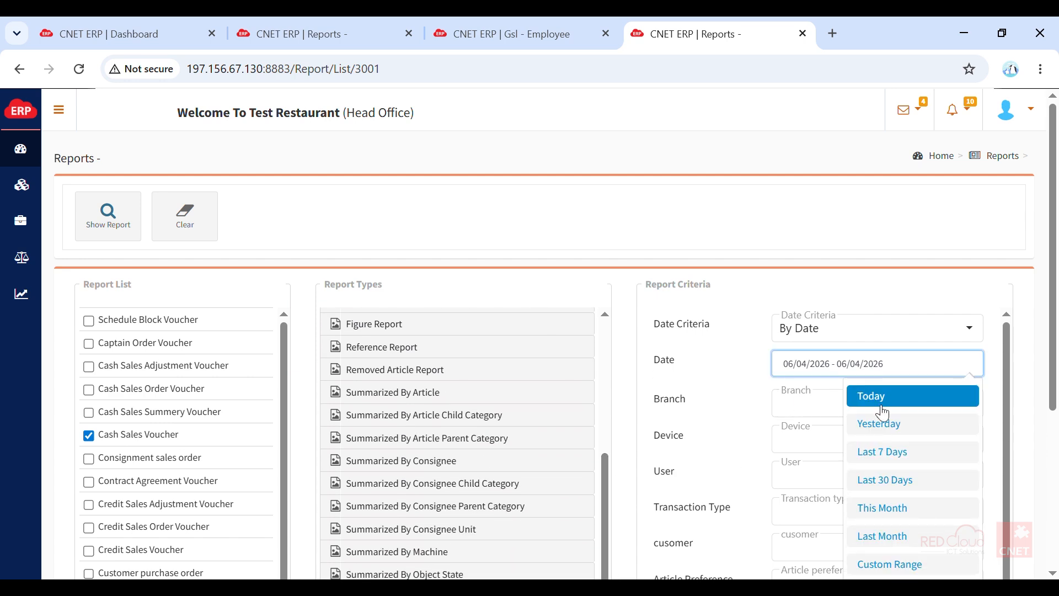
{"action": "left_click", "coordinate": [883, 425]}
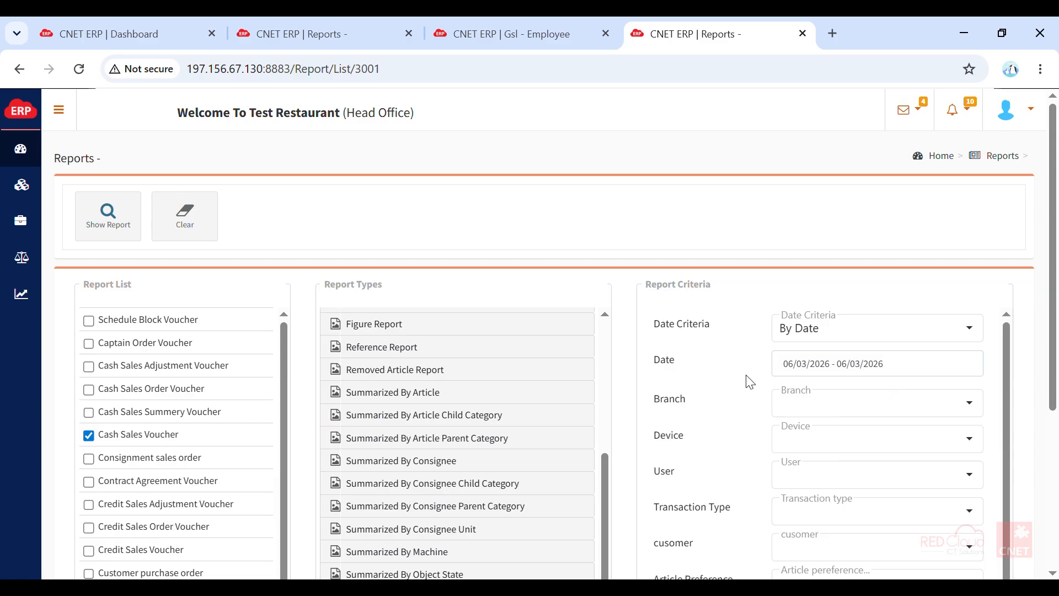
{"action": "left_click", "coordinate": [113, 221]}
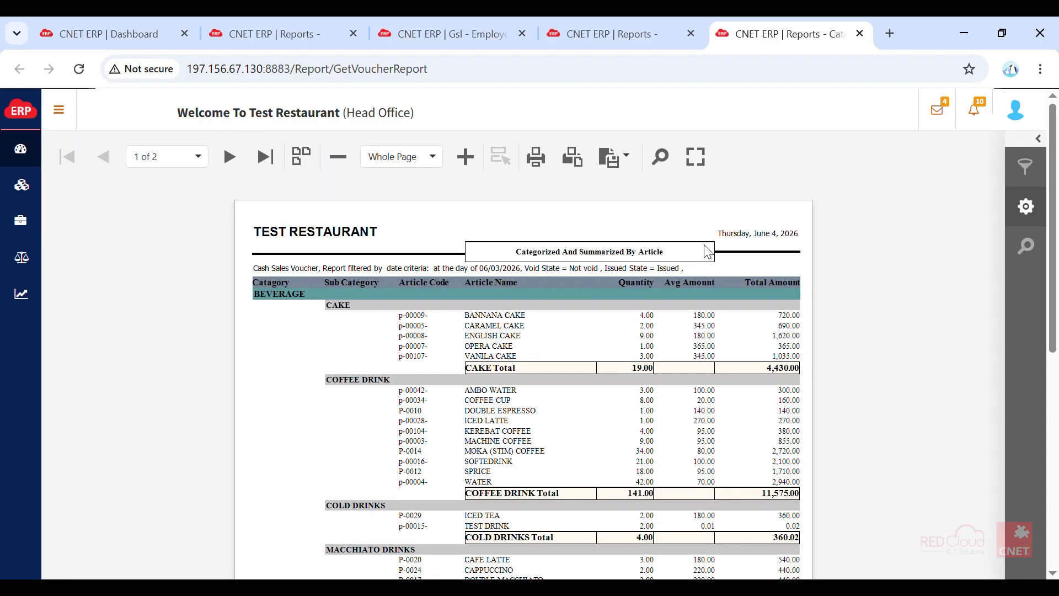
- Look through the article sales report and export it as PDF, returning to the report page
{"action": "scroll", "coordinate": [626, 392], "scroll_direction": "down", "scroll_amount": 3}
{"action": "scroll", "coordinate": [626, 393], "scroll_direction": "up", "scroll_amount": 3}
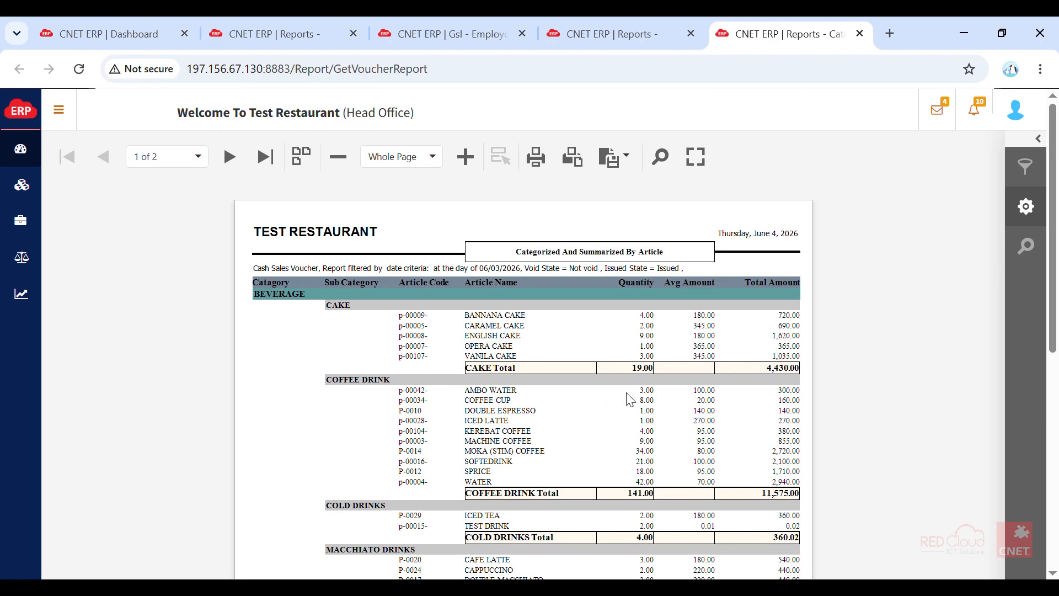
{"action": "left_click", "coordinate": [637, 173]}
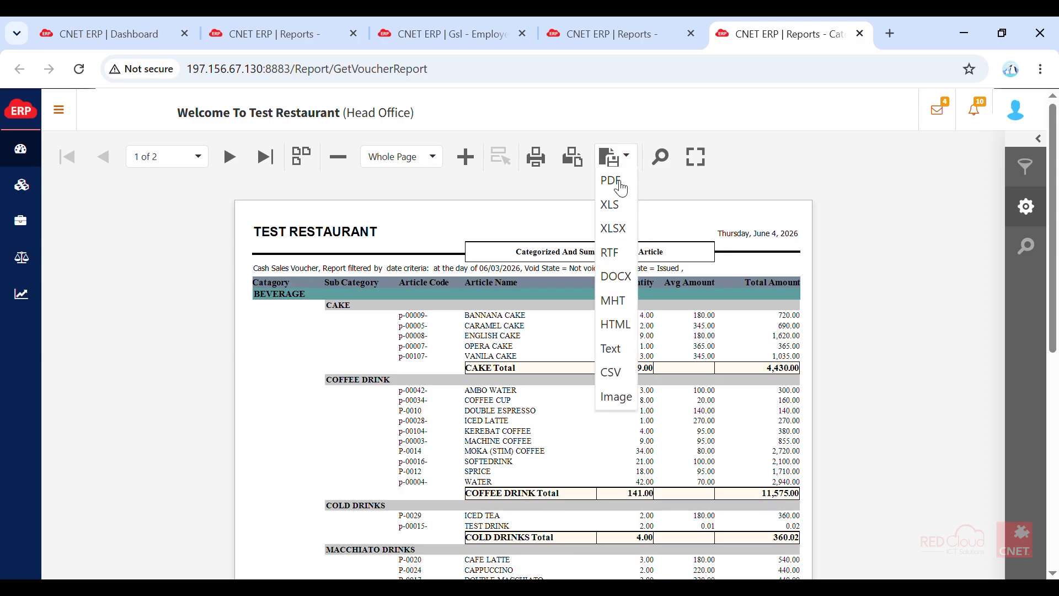
{"action": "left_click", "coordinate": [612, 181]}
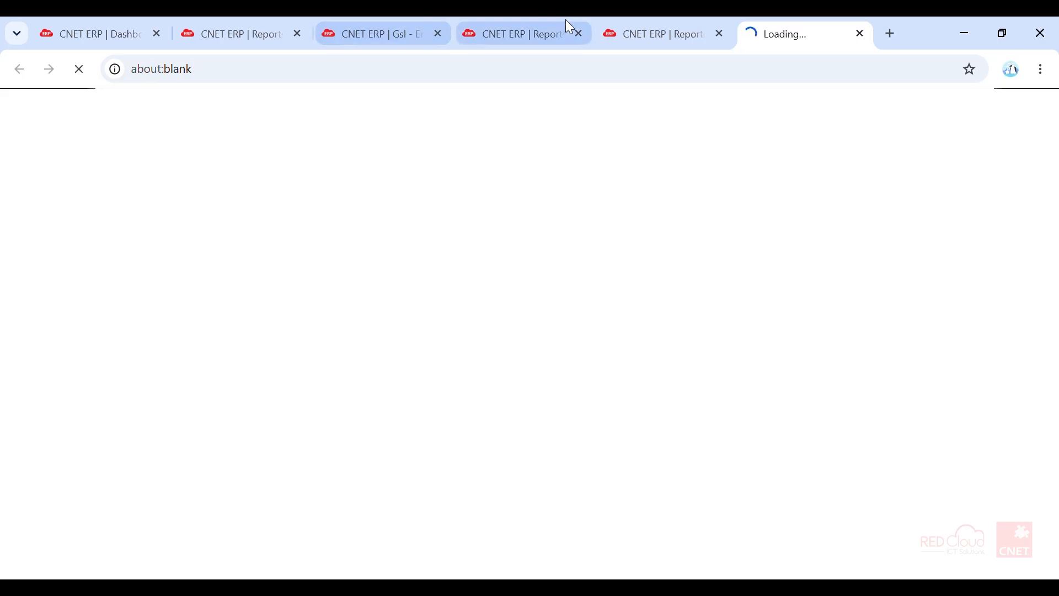
{"action": "left_click", "coordinate": [652, 31]}
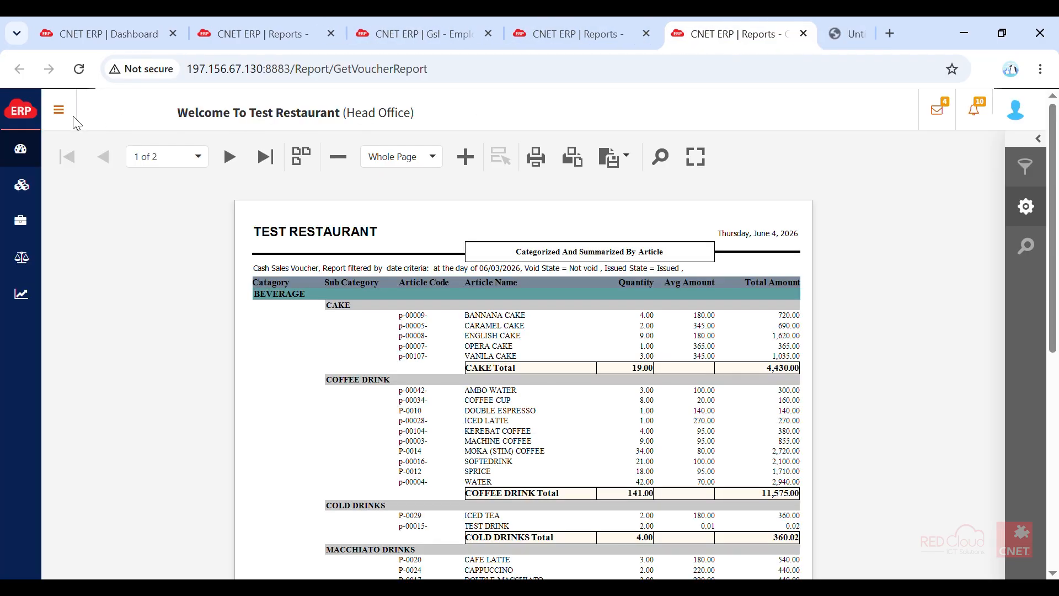
- Open the Restaurant Sales Report from the Sales and Marketing Management reports
{"action": "left_click", "coordinate": [60, 110]}
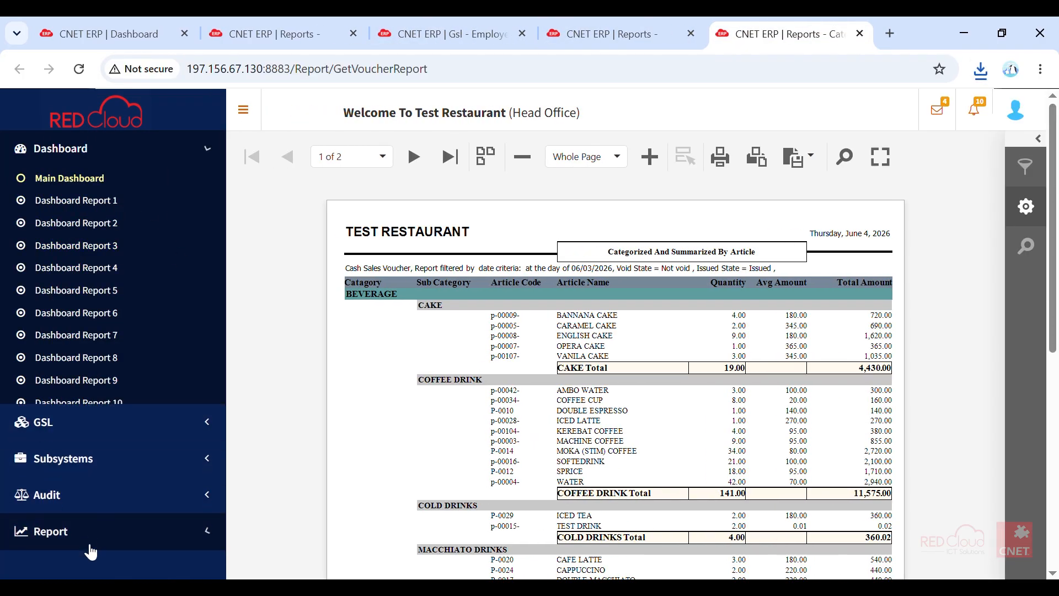
{"action": "left_click", "coordinate": [88, 542]}
{"action": "left_click", "coordinate": [80, 327]}
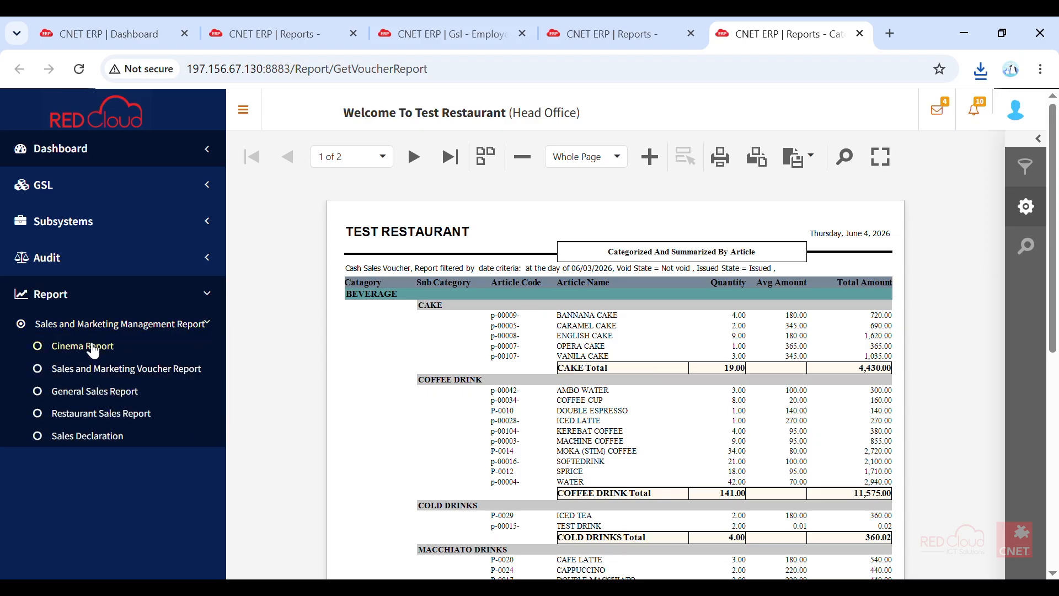
{"action": "left_click", "coordinate": [112, 419]}
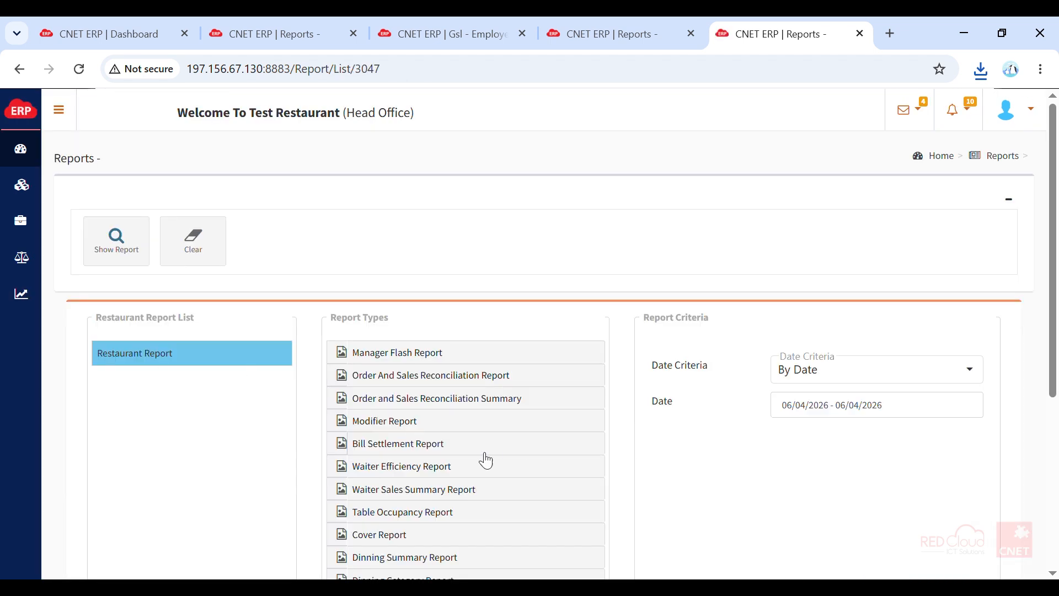
- Generate the Waiter Efficiency Report for yesterday, leaving the report source as Cash Sales Voucher
{"action": "left_click", "coordinate": [431, 471]}
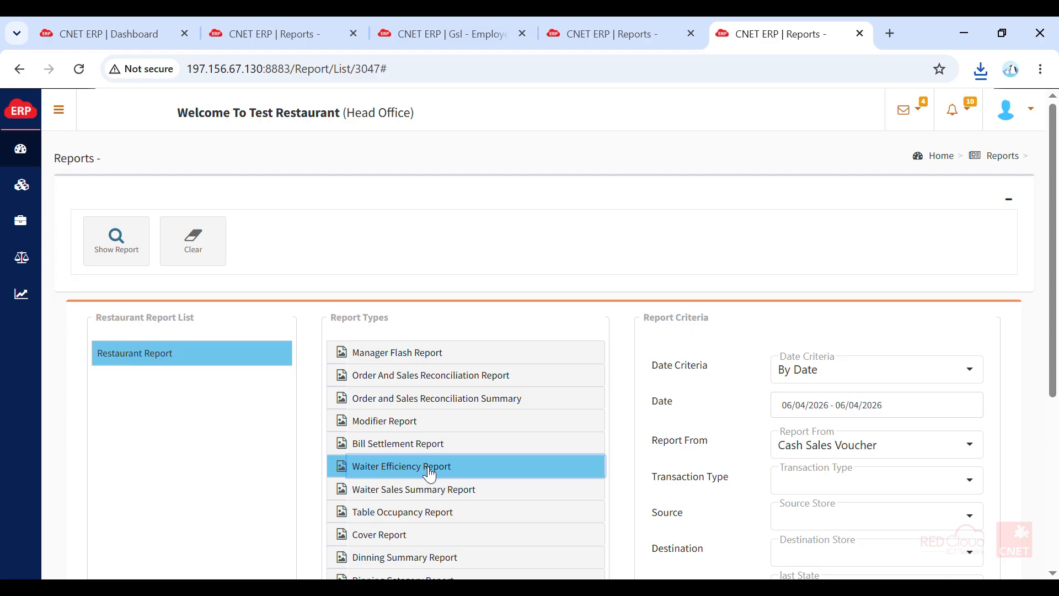
{"action": "left_click", "coordinate": [864, 411]}
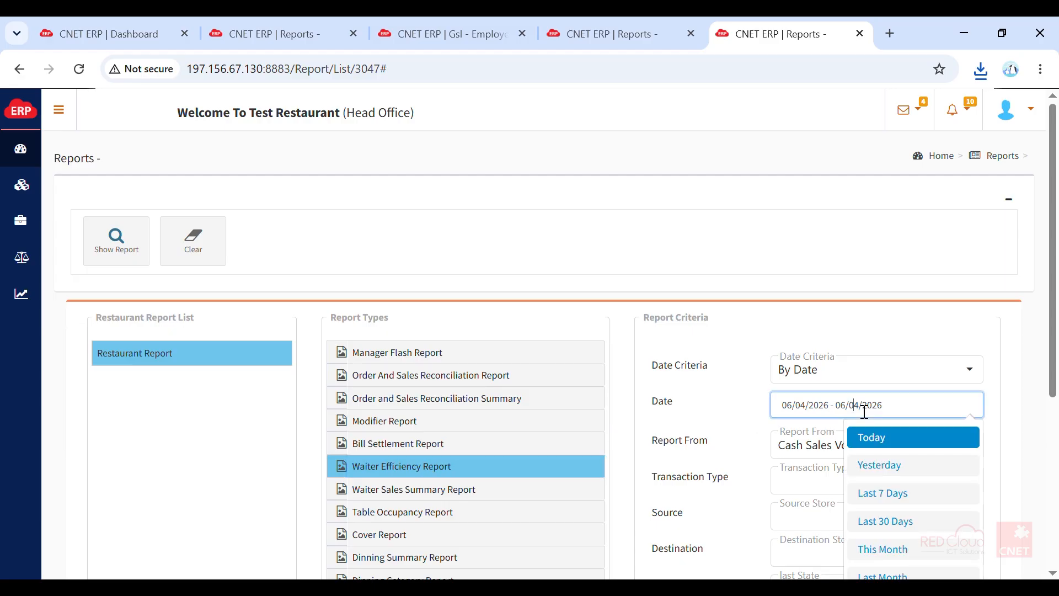
{"action": "left_click", "coordinate": [887, 470]}
{"action": "left_click", "coordinate": [135, 232]}
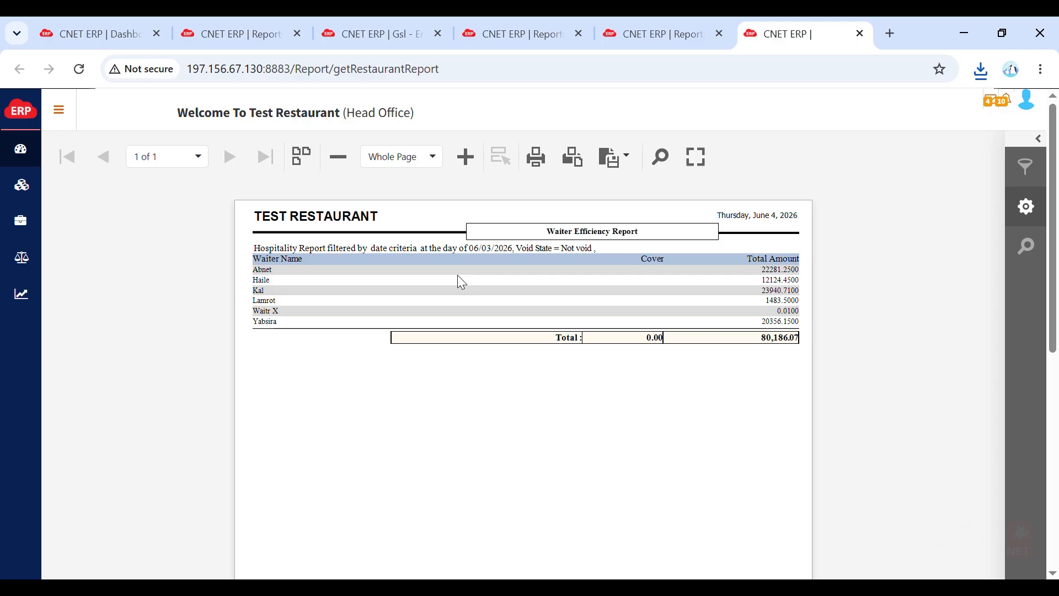
- Highlight the waiters' total amounts in the report and export the report as PDF
{"action": "left_click_drag", "start_coordinate": [754, 272], "coordinate": [762, 343]}
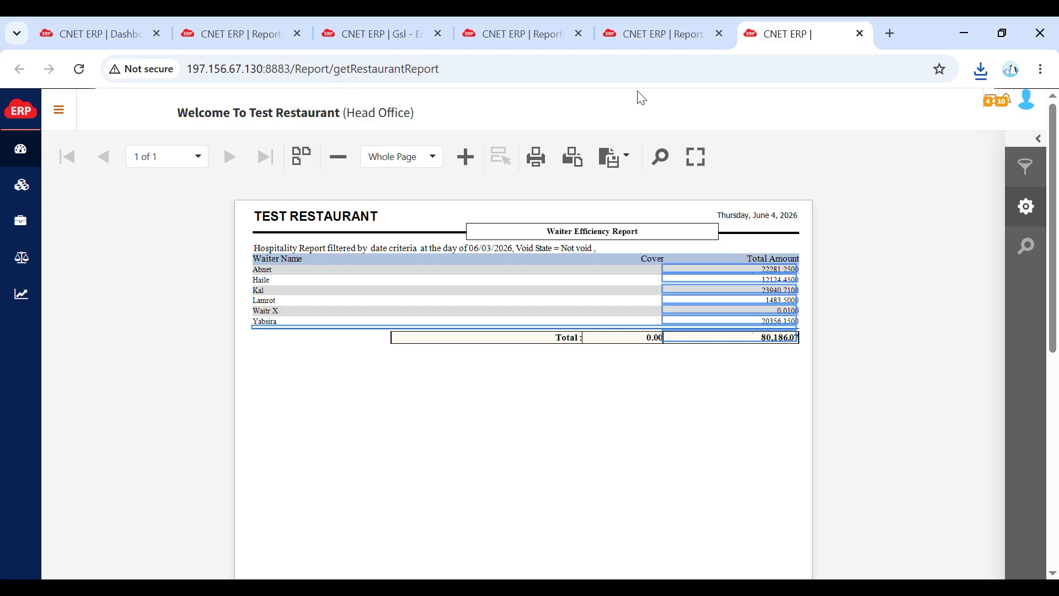
{"action": "left_click", "coordinate": [634, 164]}
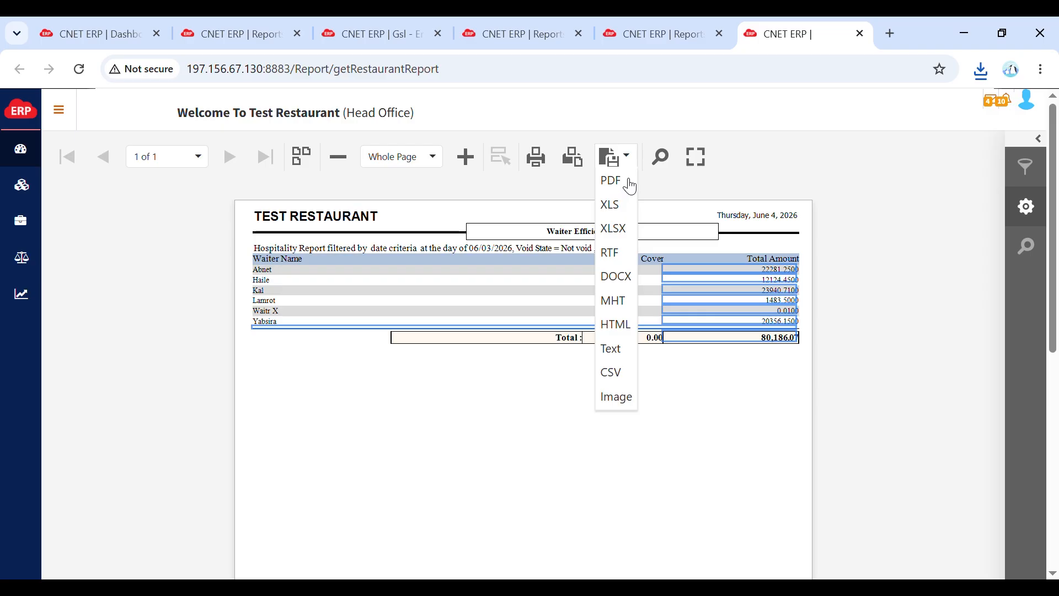
{"action": "left_click", "coordinate": [626, 182]}
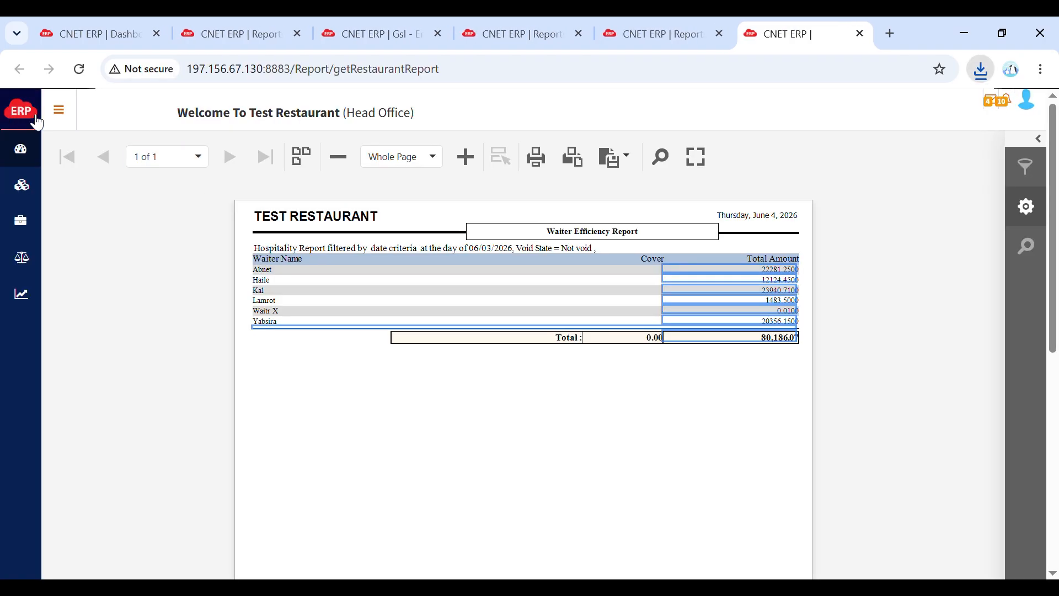
{"action": "left_click", "coordinate": [65, 106]}
{"action": "left_click", "coordinate": [79, 128]}
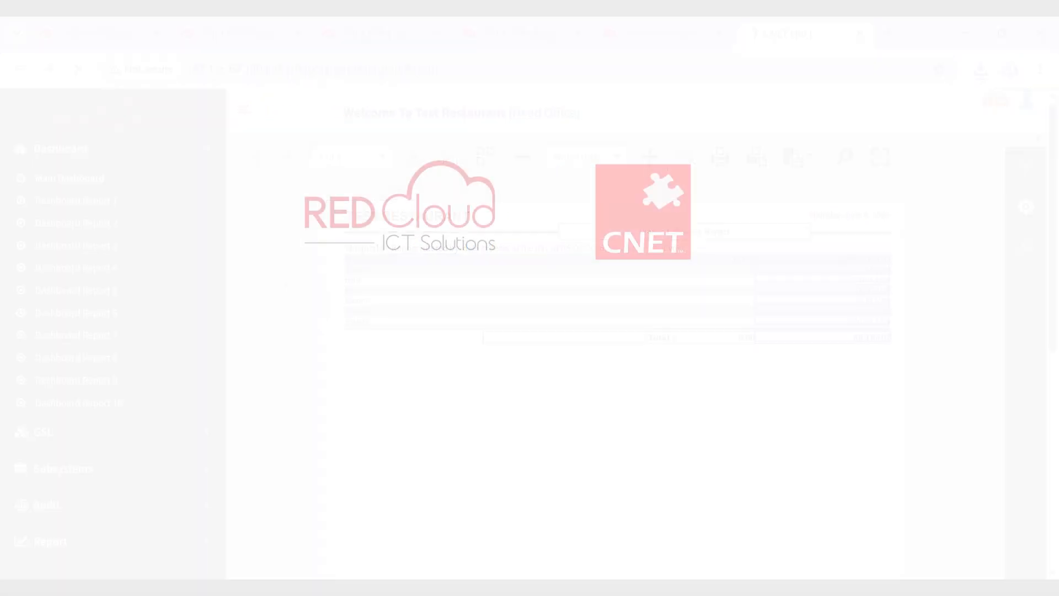